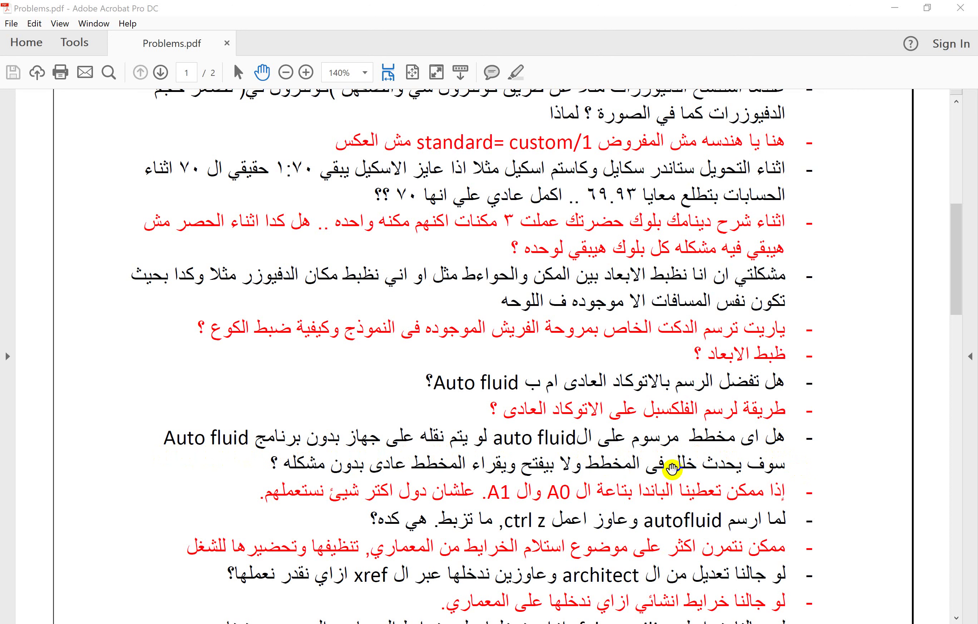
Highlight the question line about A0 and A1 sheet sizes in Problems.pdf.
scroll(542, 477, "down", 2)
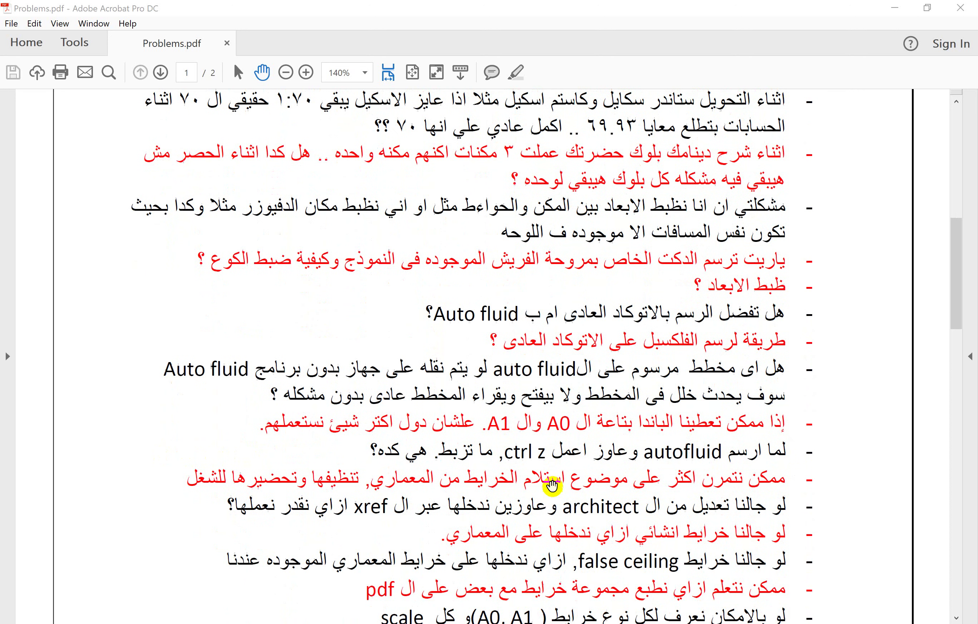
scroll(539, 481, "down", 2)
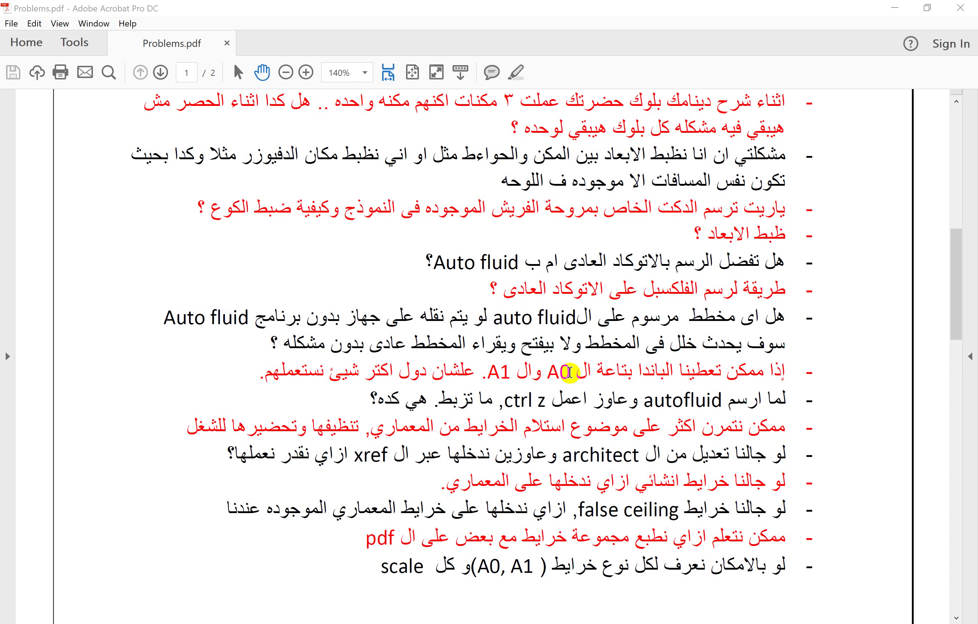
left_click_drag(570, 373, 542, 372)
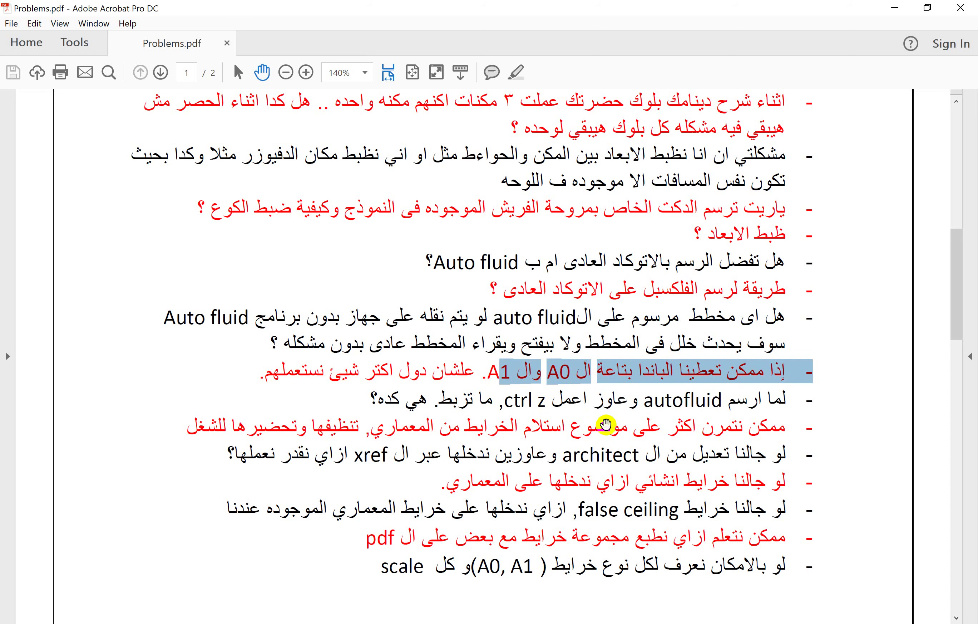
scroll(607, 425, "down", 1)
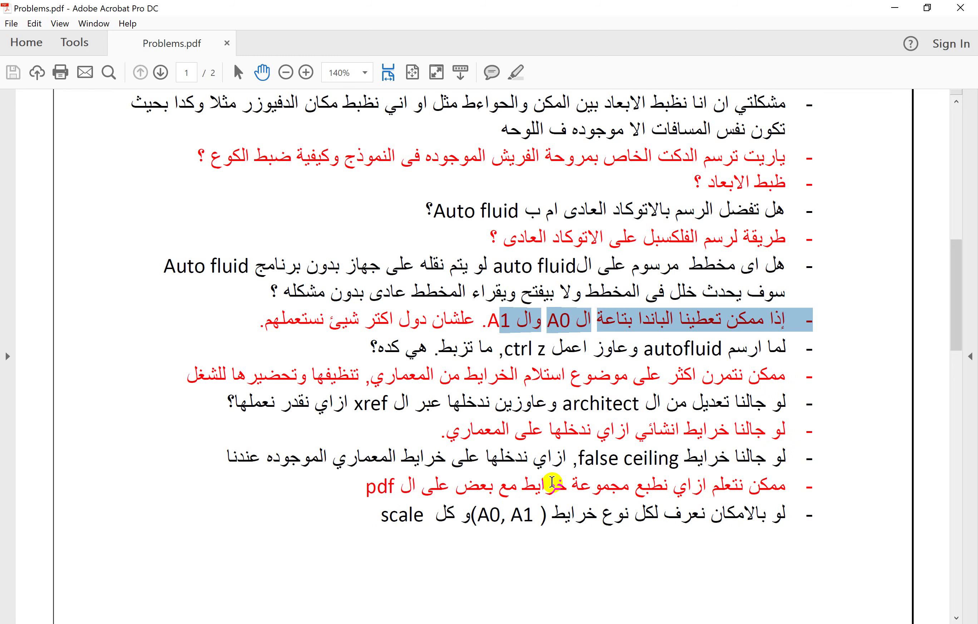
Scroll to page 2 and read the text height, lineweight, array, pin and flex duct questions.
scroll(552, 483, "down", 3)
scroll(572, 481, "down", 2)
scroll(584, 444, "down", 1)
scroll(596, 370, "down", 1)
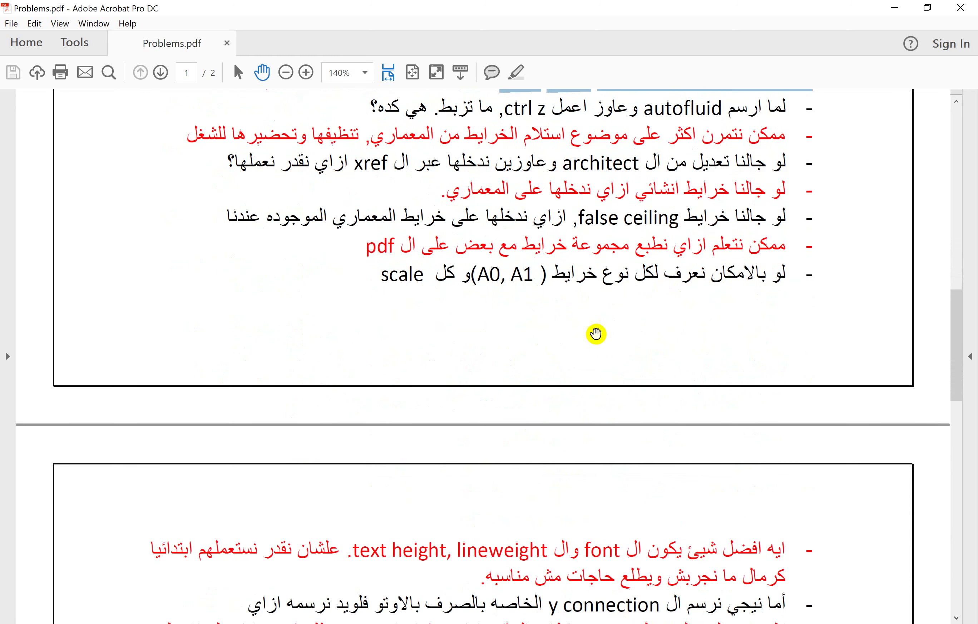
scroll(596, 334, "down", 5)
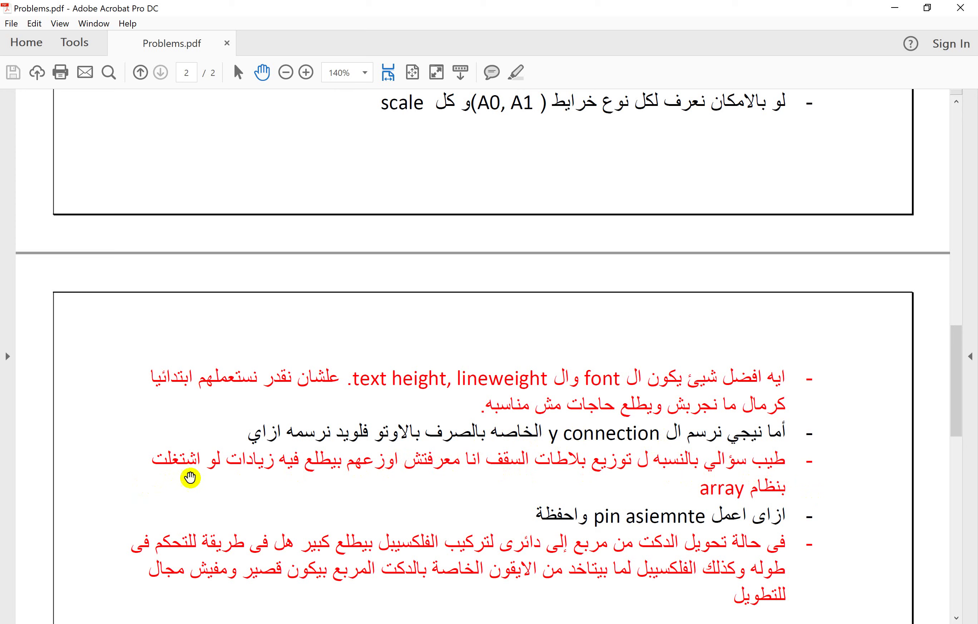
scroll(650, 542, "down", 2)
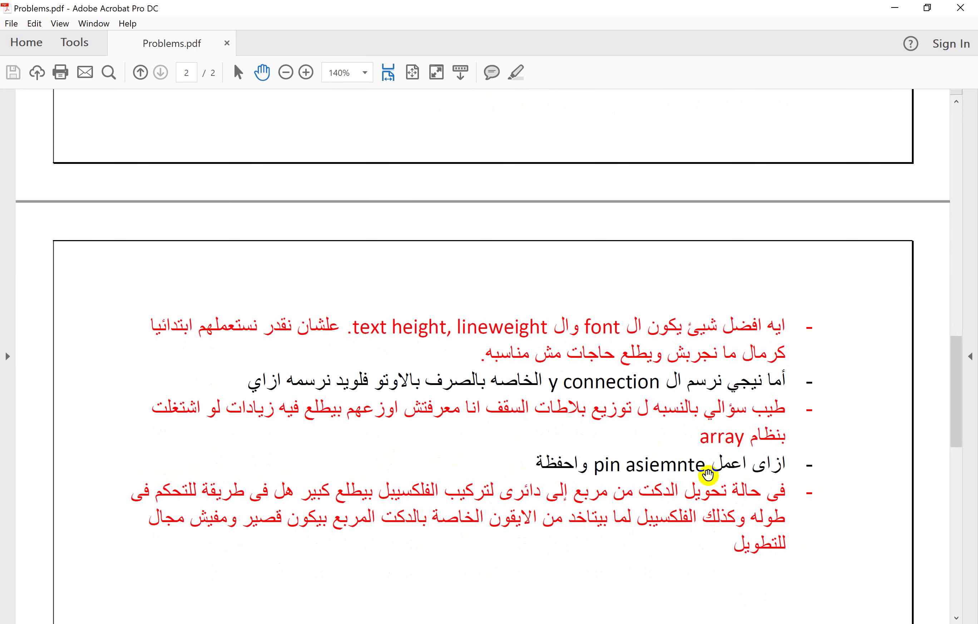
scroll(605, 452, "up", 3)
scroll(613, 497, "up", 6)
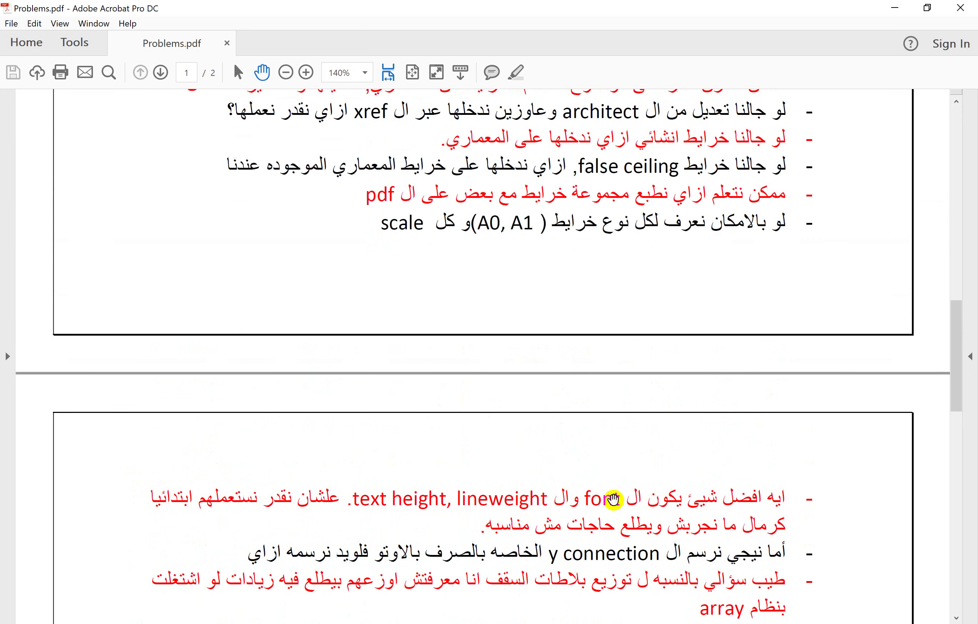
scroll(616, 502, "up", 2)
scroll(510, 325, "down", 3)
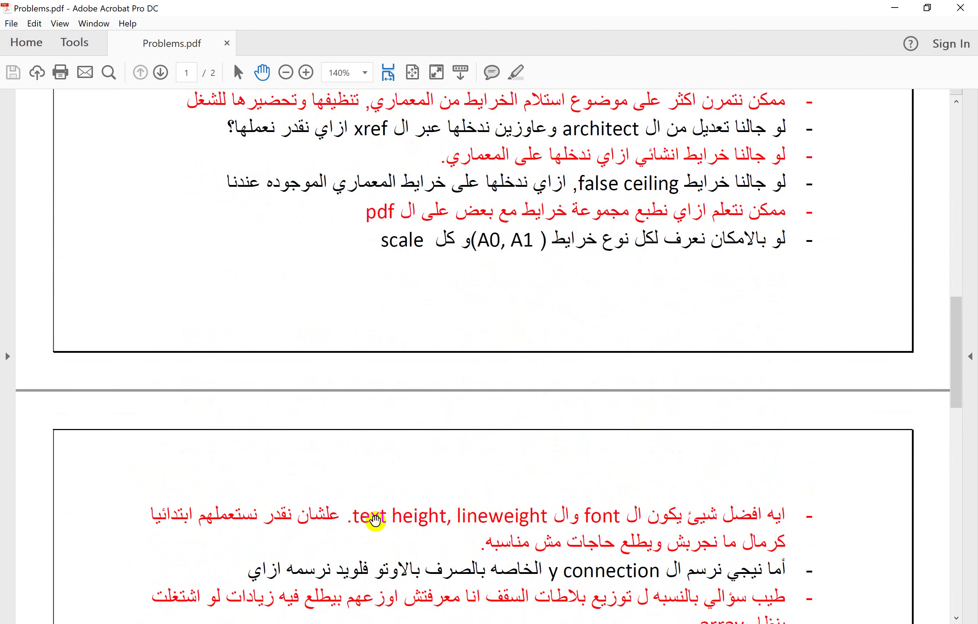
scroll(431, 510, "down", 3)
scroll(526, 539, "down", 1)
scroll(625, 559, "down", 3)
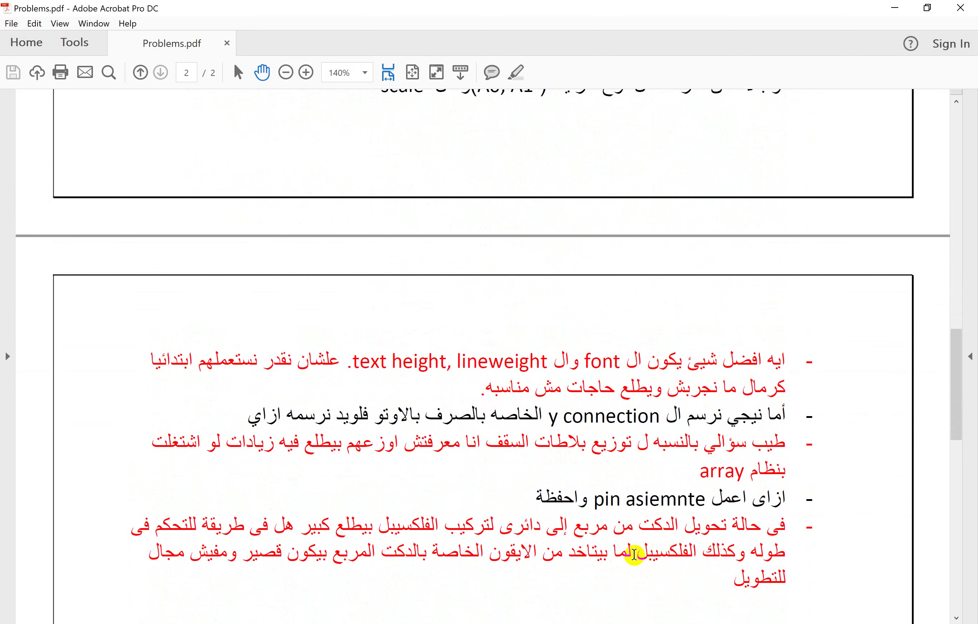
scroll(658, 549, "down", 2)
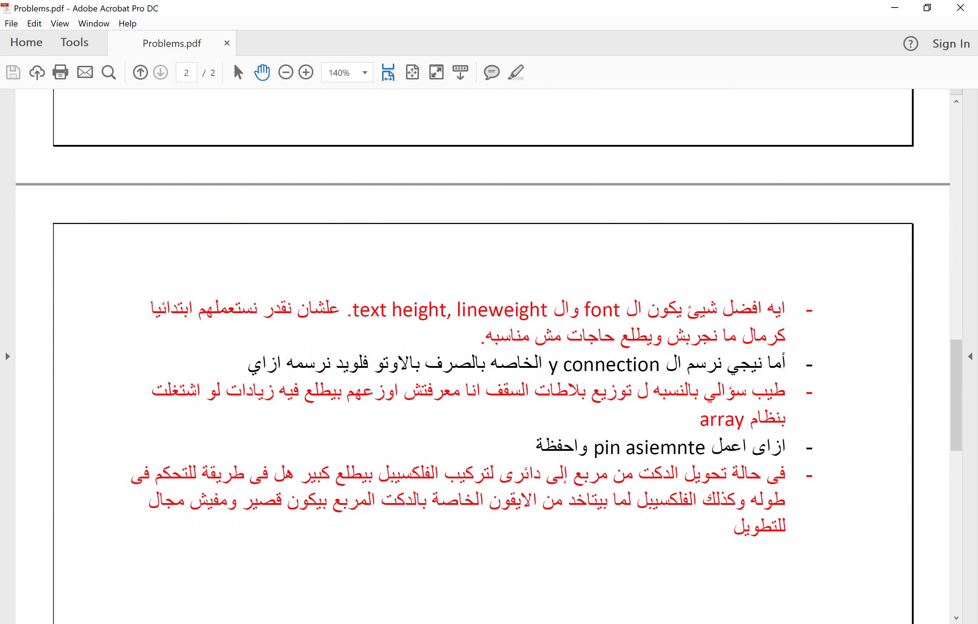
In HVAC.dwg, start a Fresh air rectangular duct 400 wide by 150 high.
left_click(643, 571)
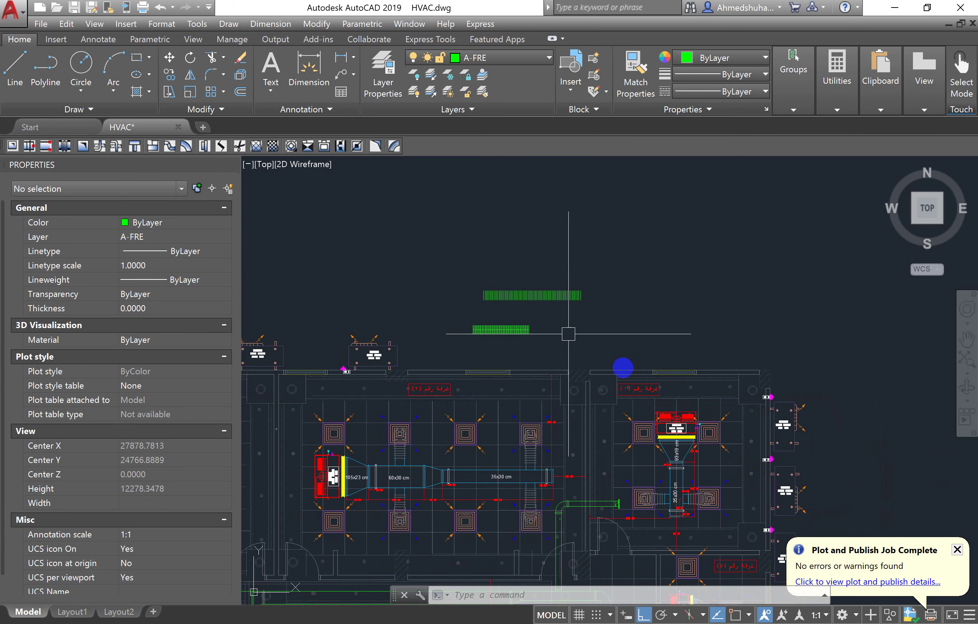
scroll(543, 344, "up", 2)
scroll(657, 325, "up", 3)
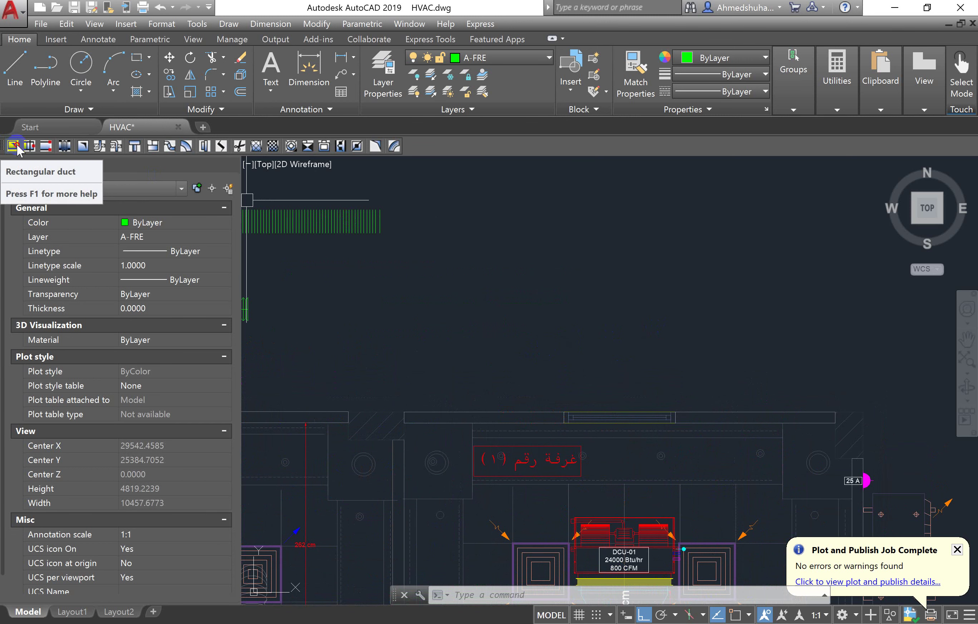
left_click(12, 146)
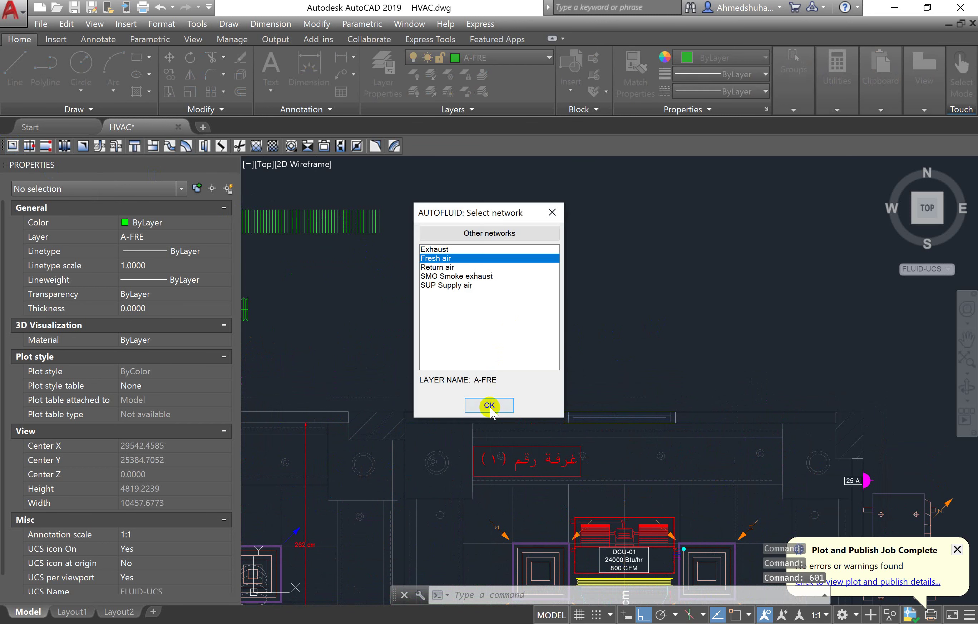
left_click(489, 406)
left_click_drag(479, 418, 453, 419)
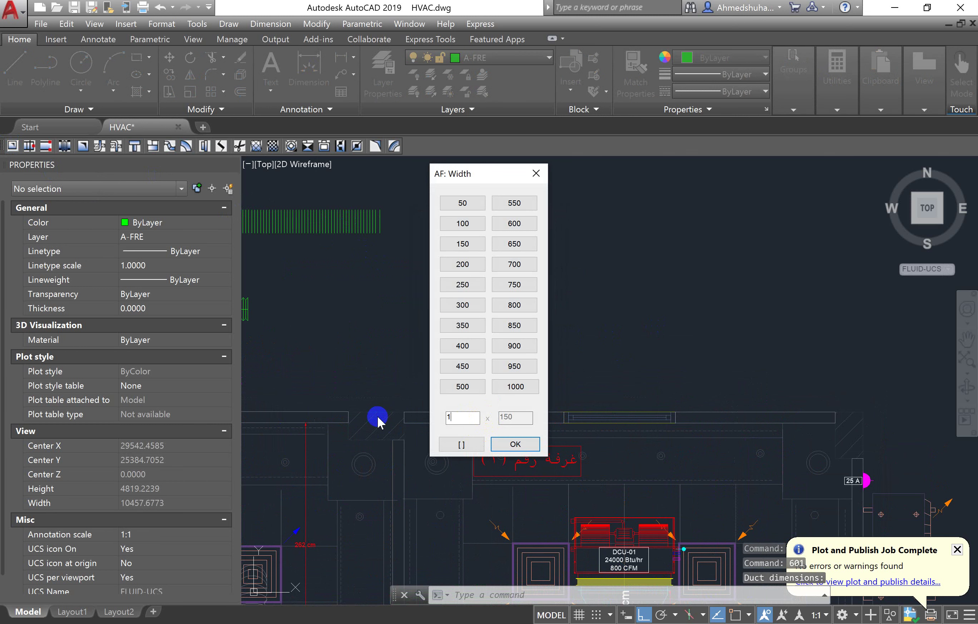
type("400")
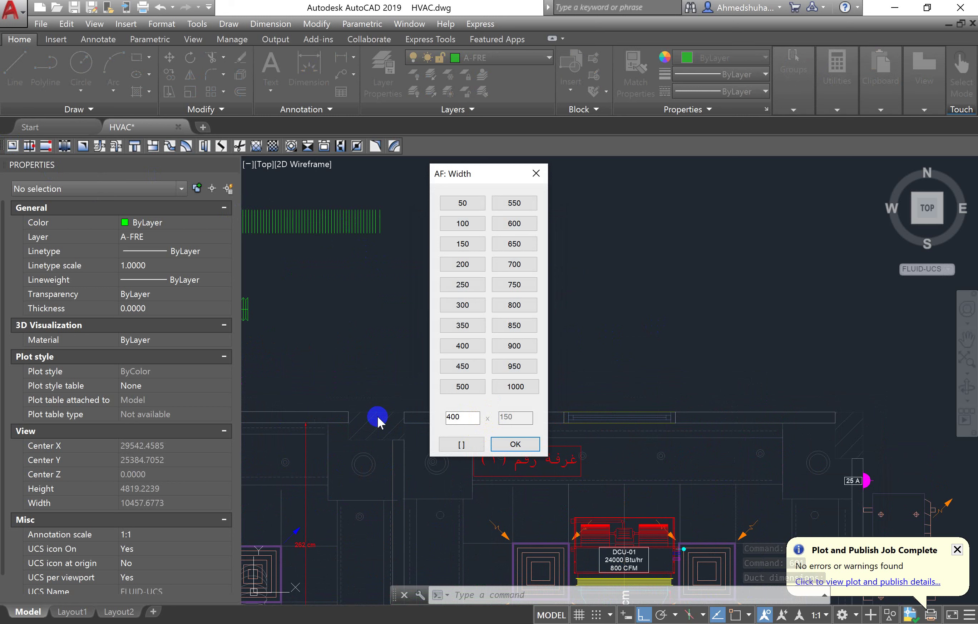
left_click(516, 444)
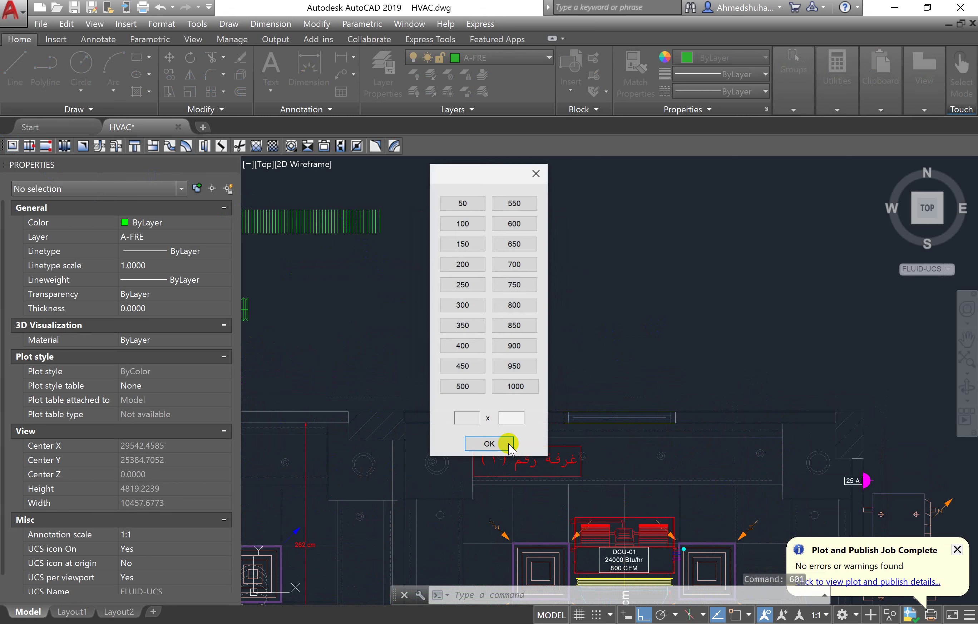
left_click(503, 444)
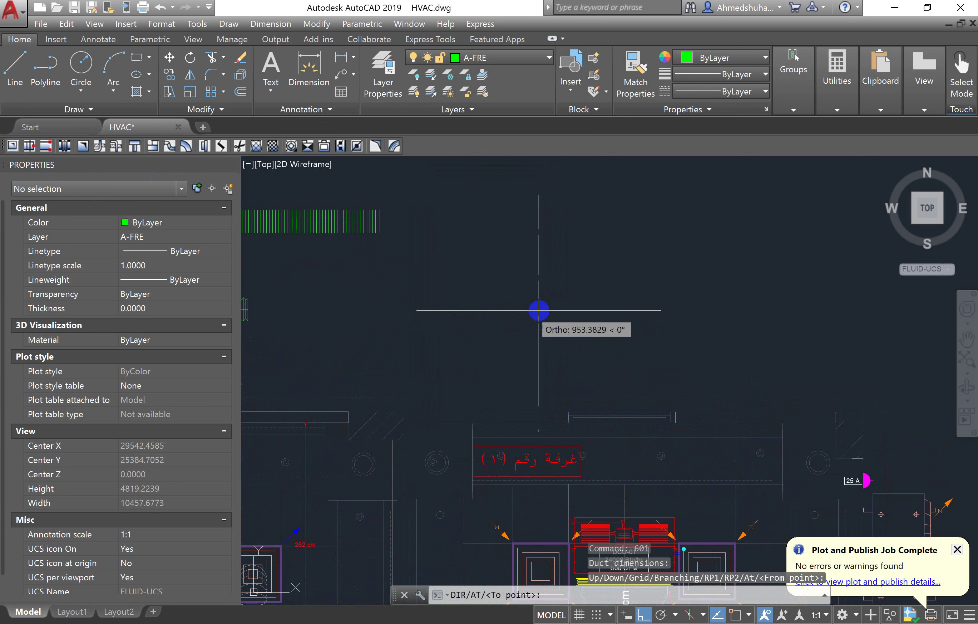
Place the duct start above the room and add a circular transformation to 250 diameter.
left_click(539, 310)
right_click(540, 310)
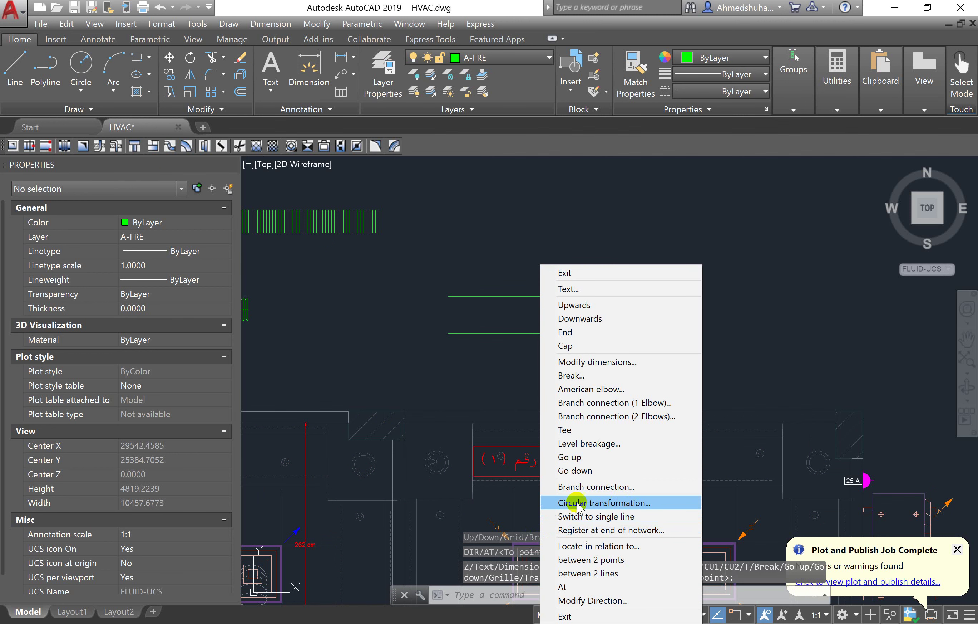
left_click(603, 507)
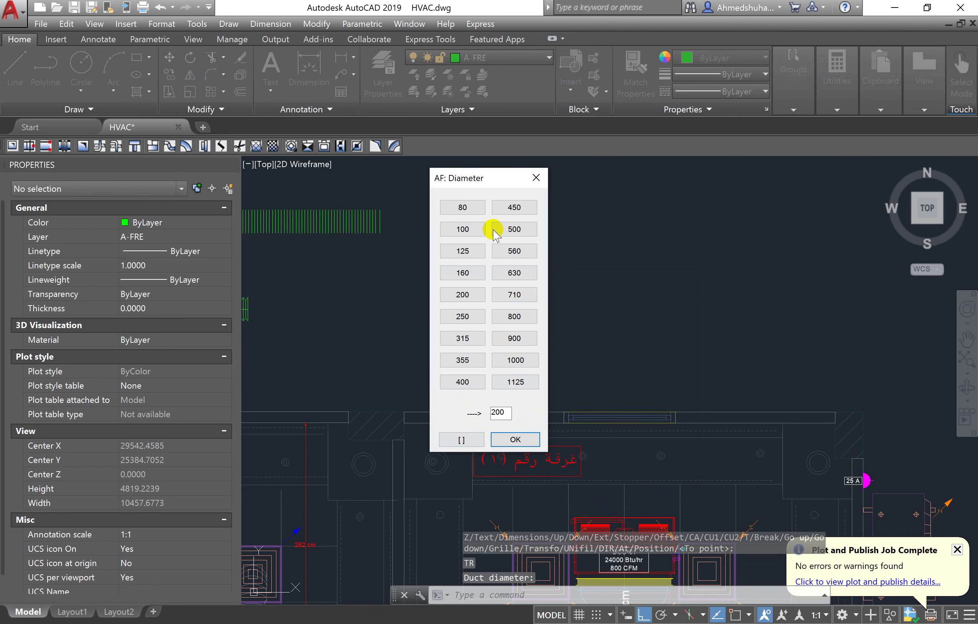
mouse_move(495, 185)
left_mouse_down()
mouse_move(690, 185)
mouse_move(731, 173)
left_mouse_up()
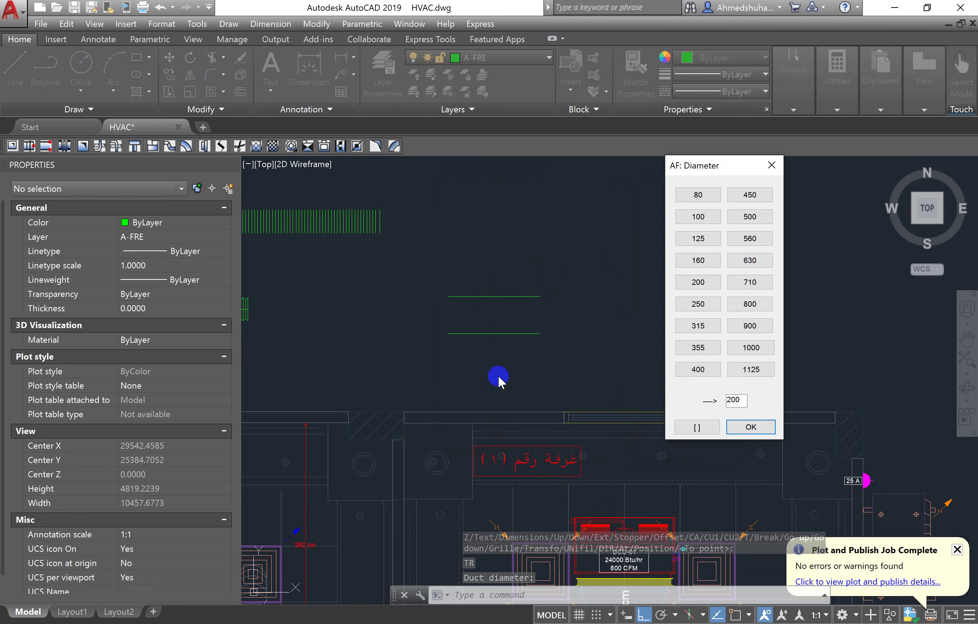
double_click(738, 400)
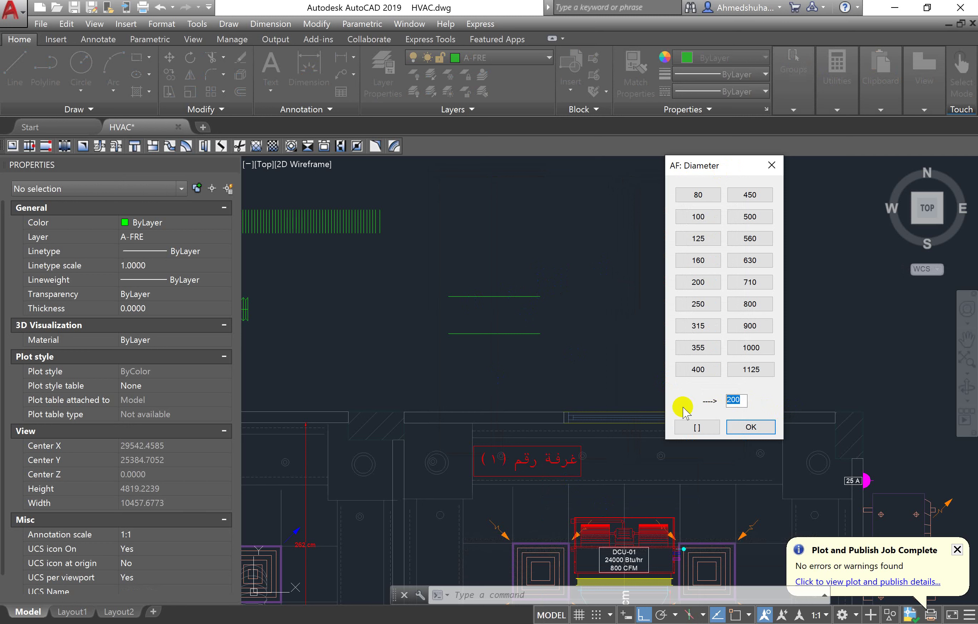
type("250")
left_click(751, 426)
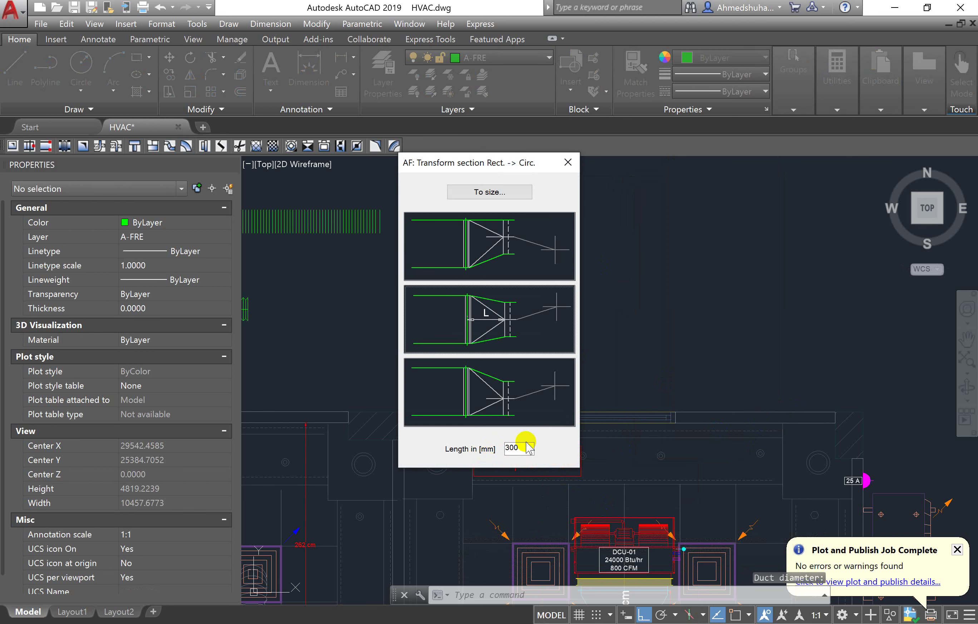
Give the transition length 400, the middle transition layout and centred alignment.
double_click(511, 448)
type("400")
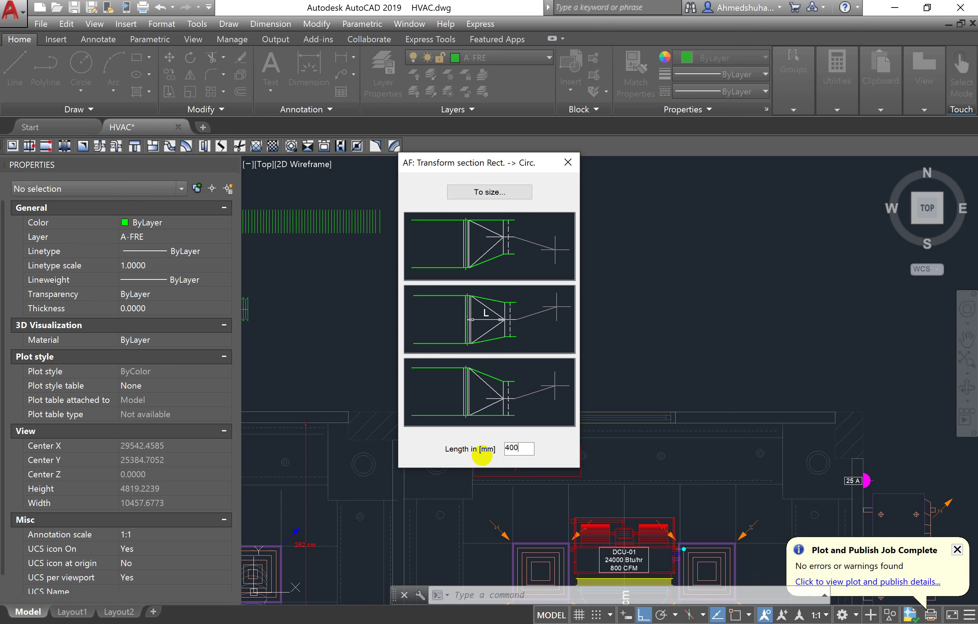
left_click(532, 332)
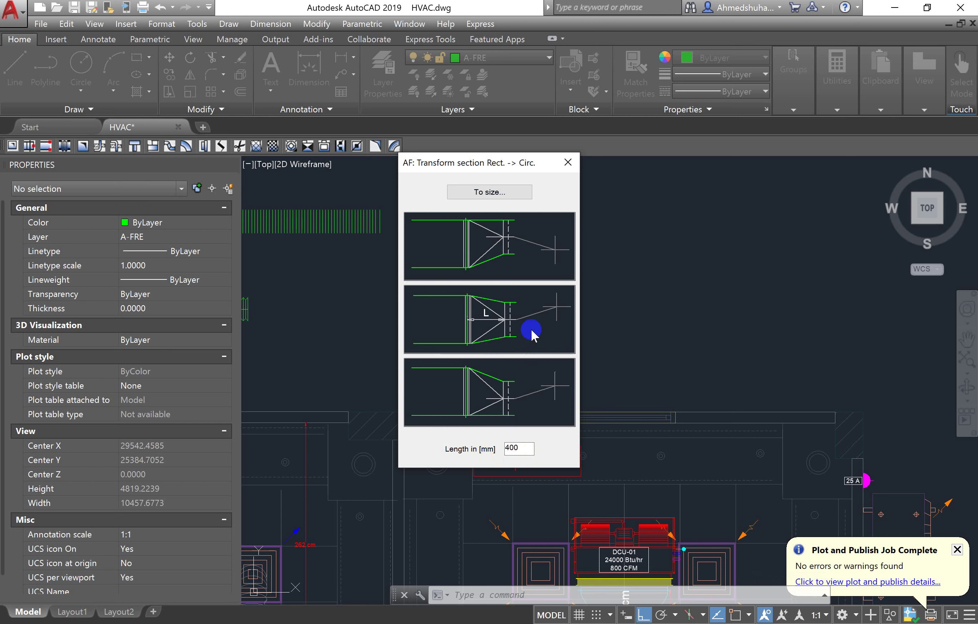
left_click(489, 232)
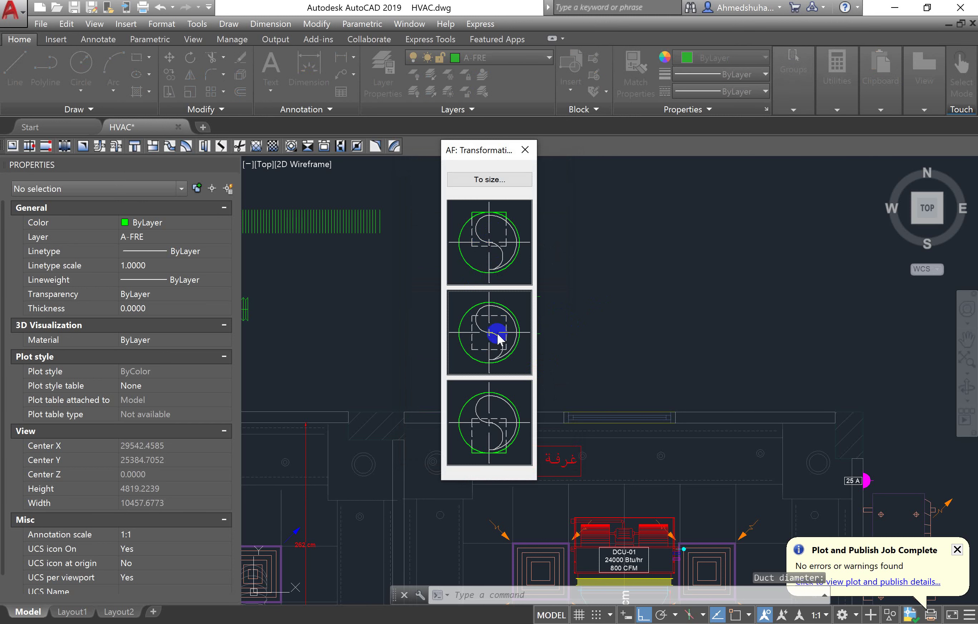
left_click(498, 337)
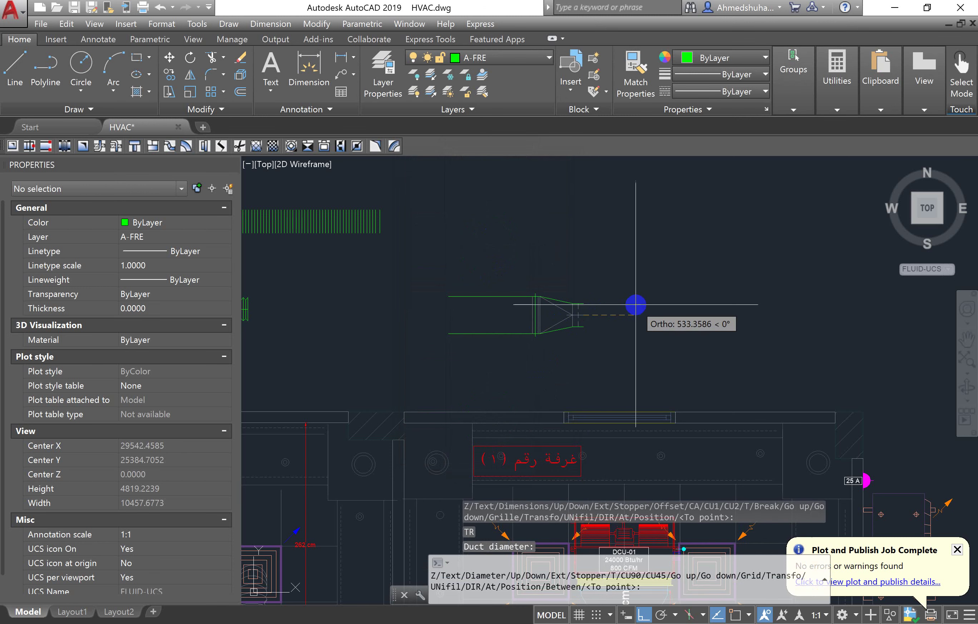
Confirm the round duct without coating and end the duct command.
scroll(596, 317, "up", 3)
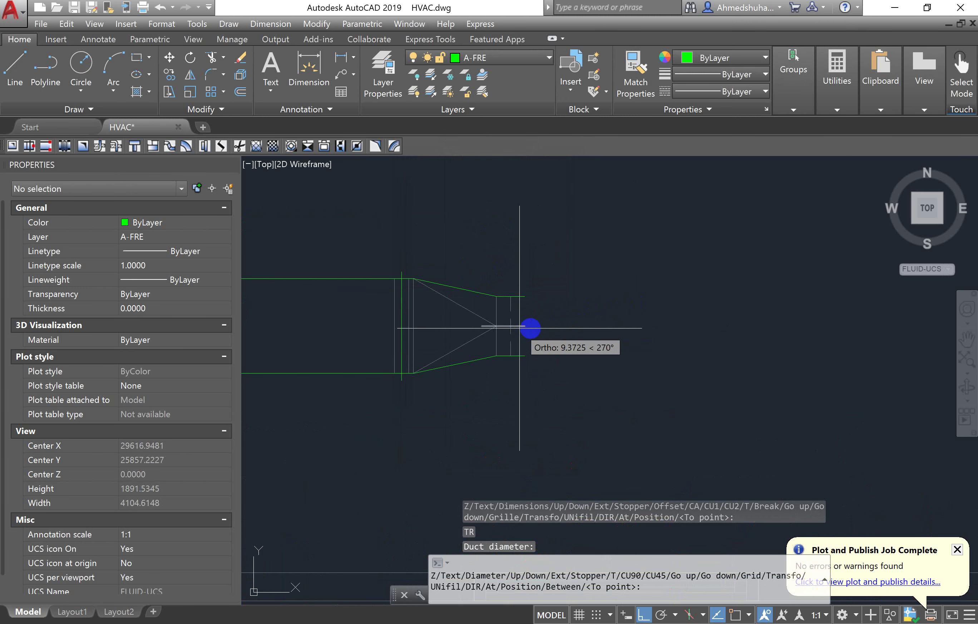
right_click(538, 327)
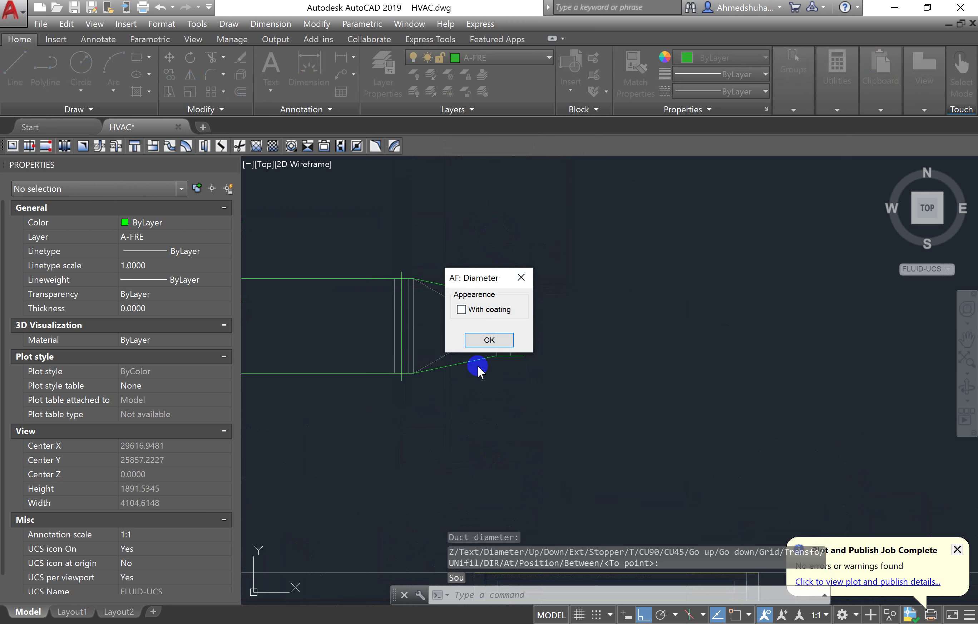
left_click(486, 345)
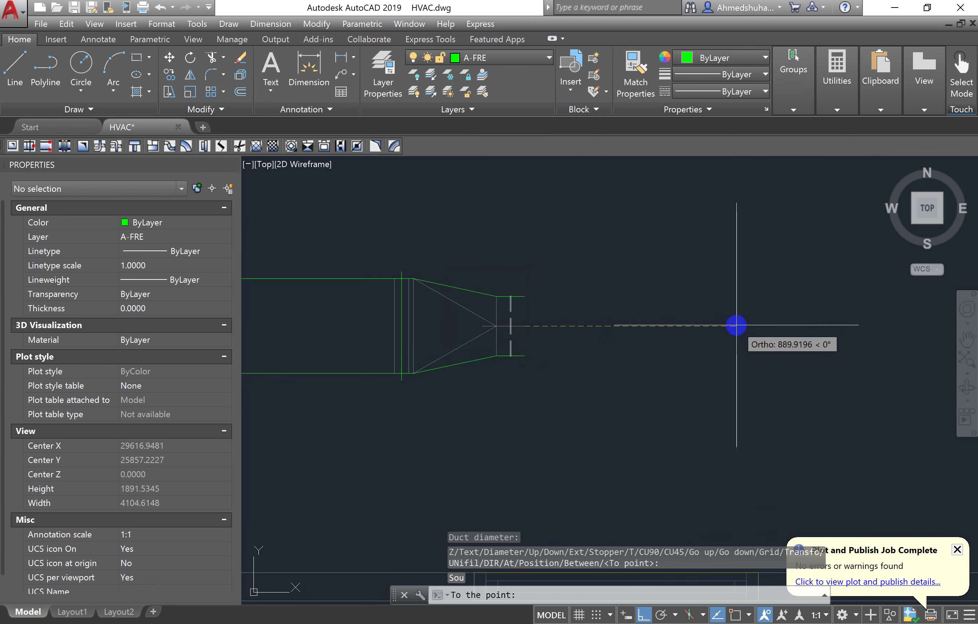
key("Return")
Draw a flexible duct from the fitting to the next point, ending with a bend.
left_click(604, 325)
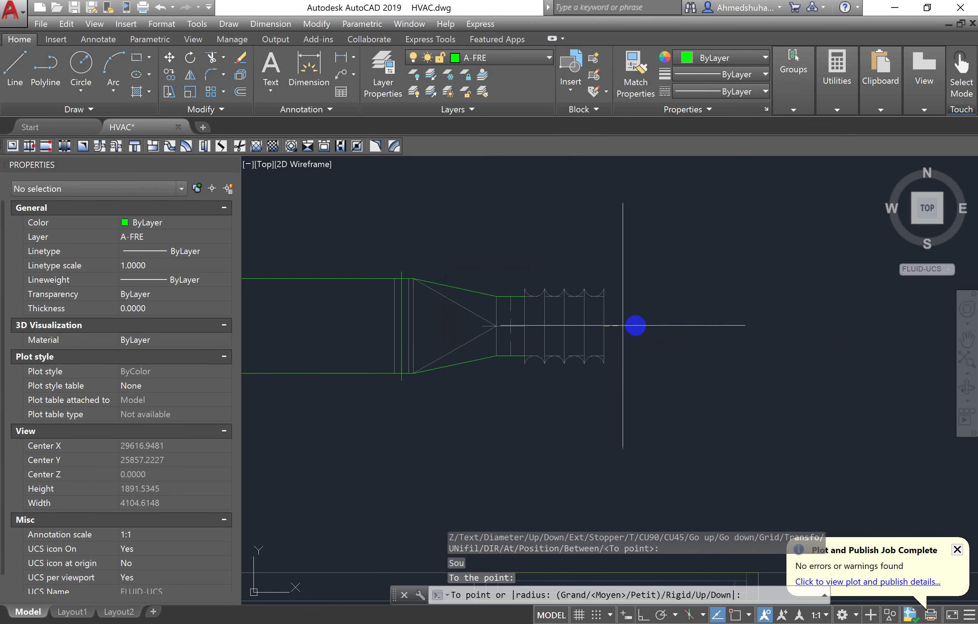
right_click(659, 325)
left_click(658, 324)
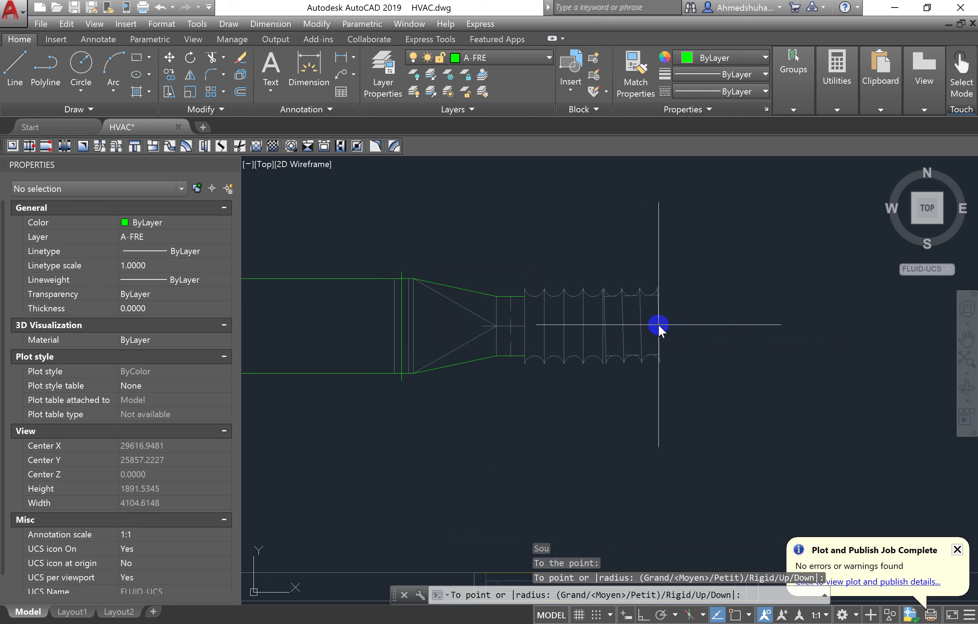
right_click(658, 325)
left_click(696, 422)
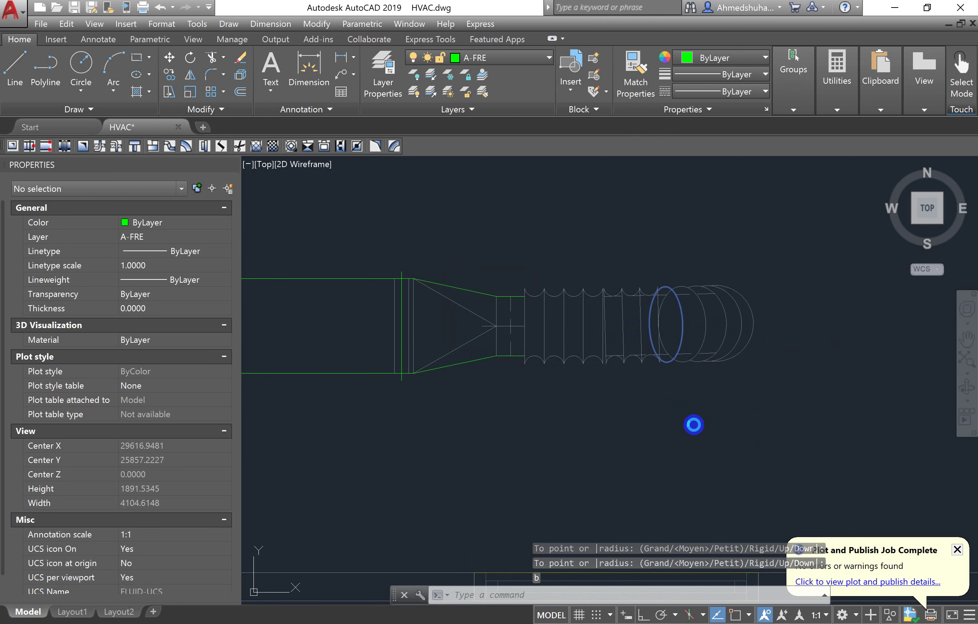
scroll(693, 425, "down", 4)
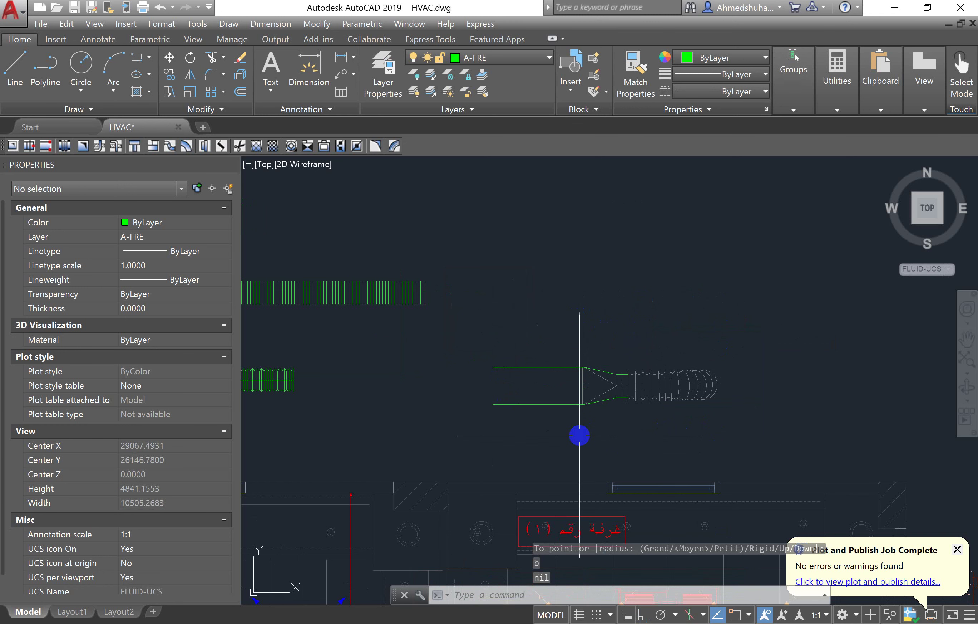
scroll(591, 405, "up", 4)
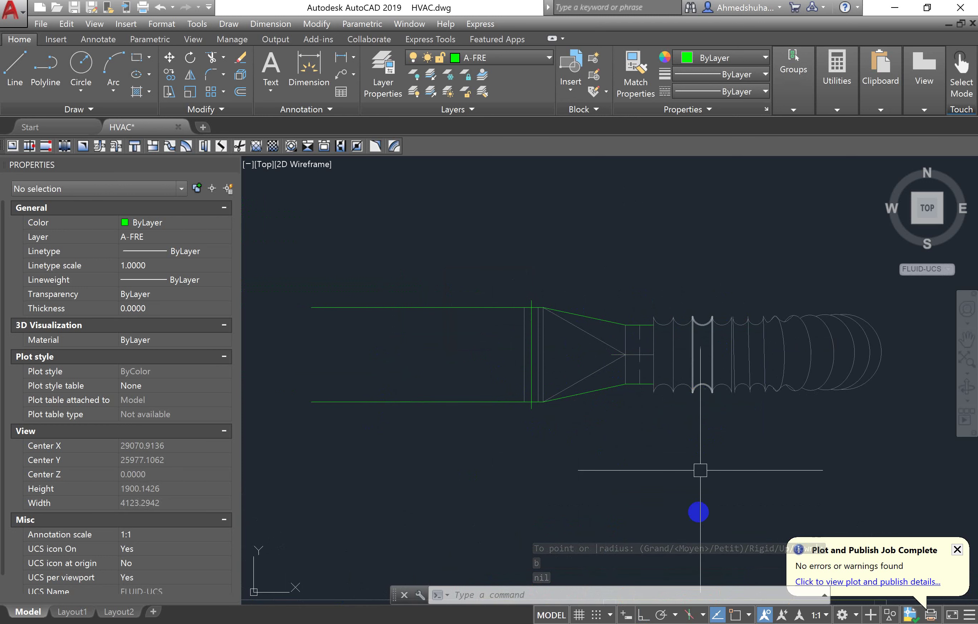
key("alt+Tab")
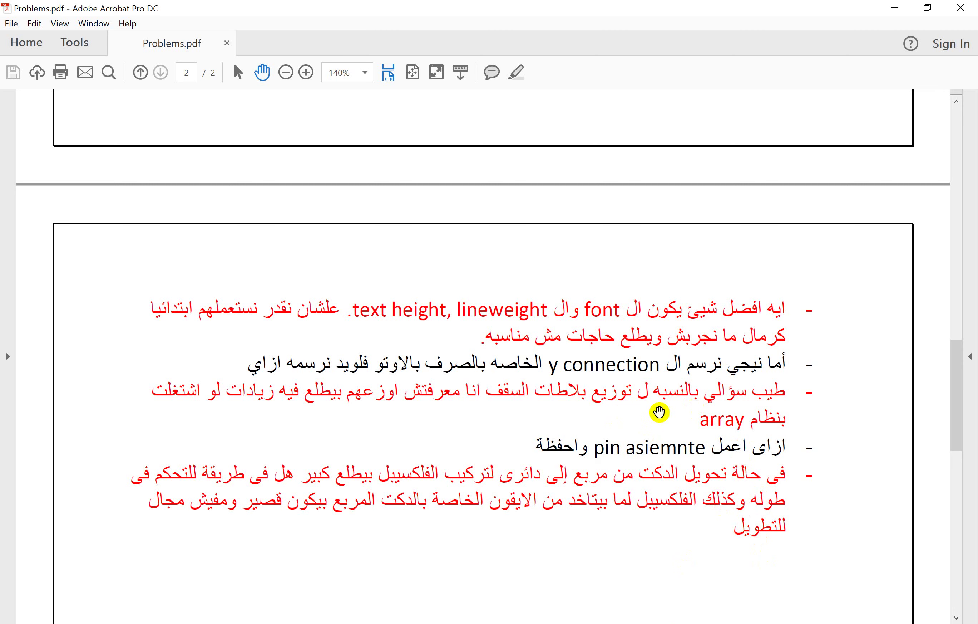
scroll(710, 464, "up", 1)
scroll(705, 102, "up", 2)
scroll(710, 464, "up", 4)
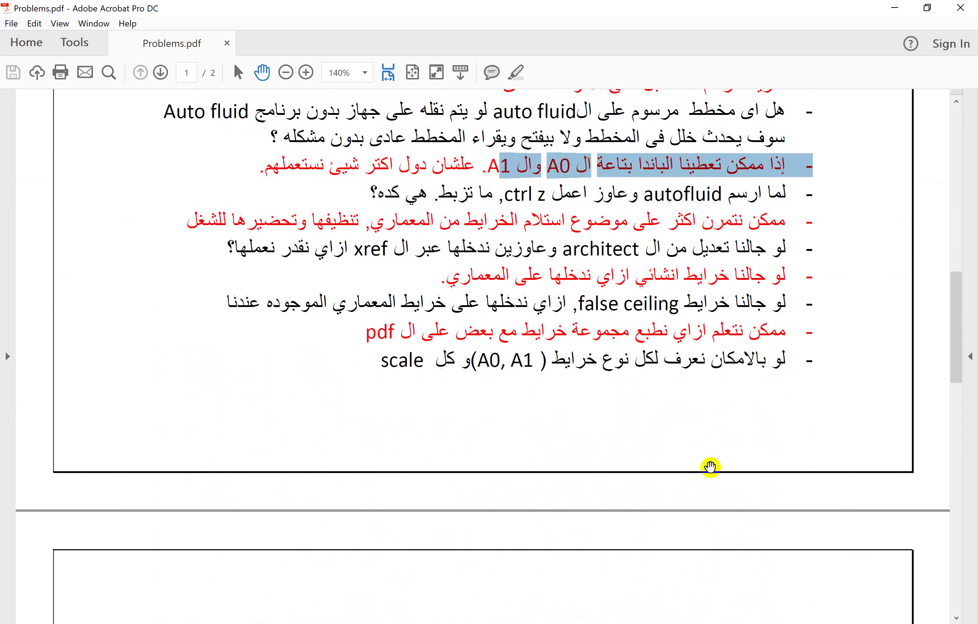
scroll(710, 458, "up", 1)
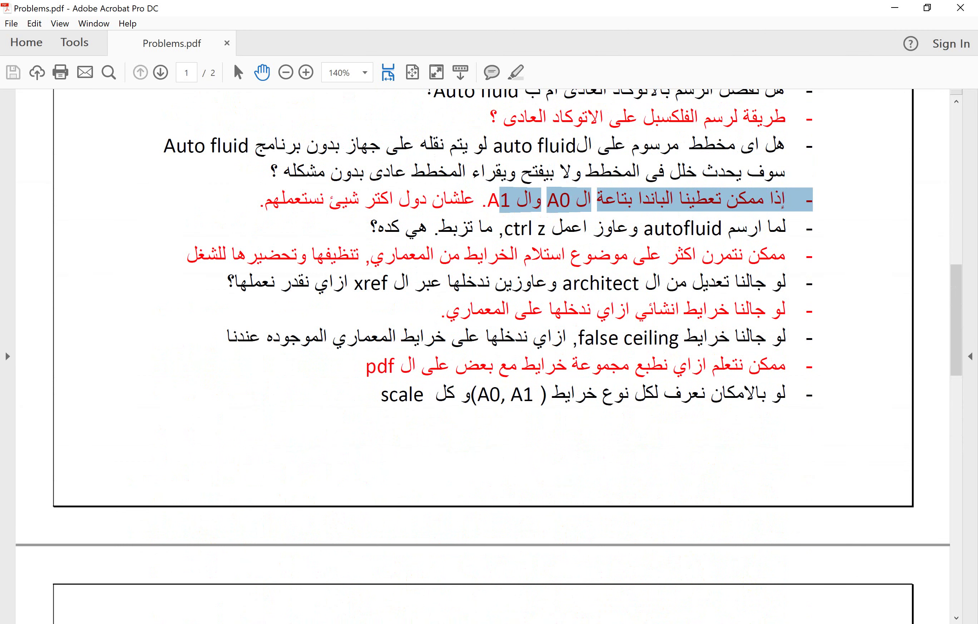
left_click(673, 610)
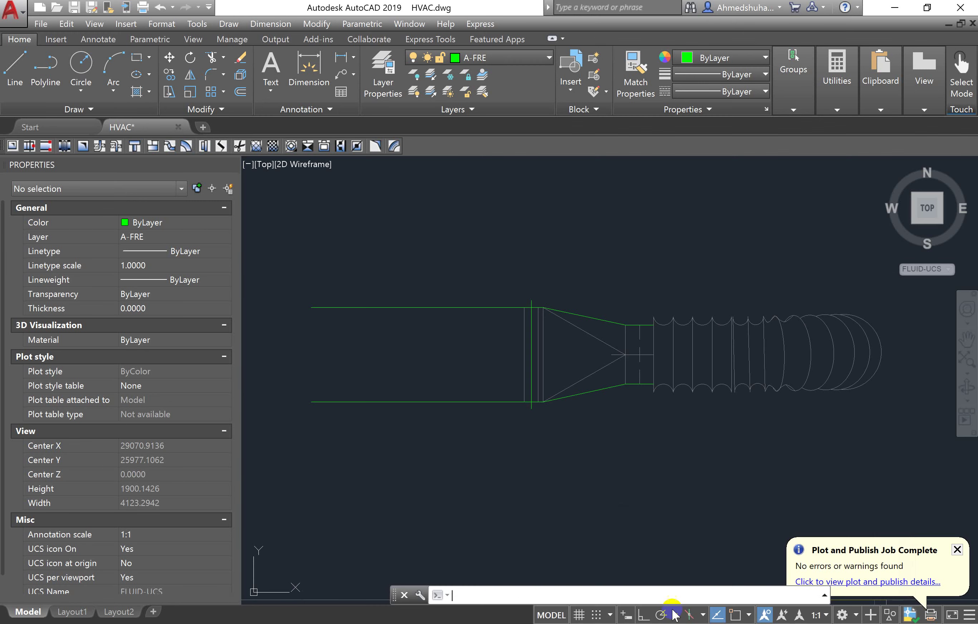
scroll(588, 389, "down", 2)
scroll(563, 370, "down", 3)
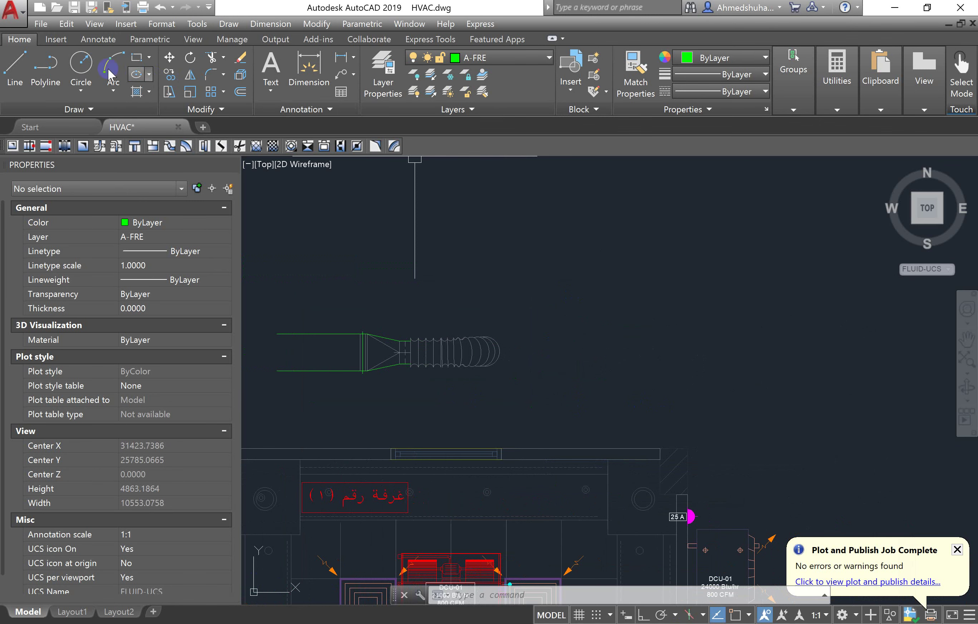
Draw a rectangle beside the flex duct with the REC command.
type("rec")
key("Return")
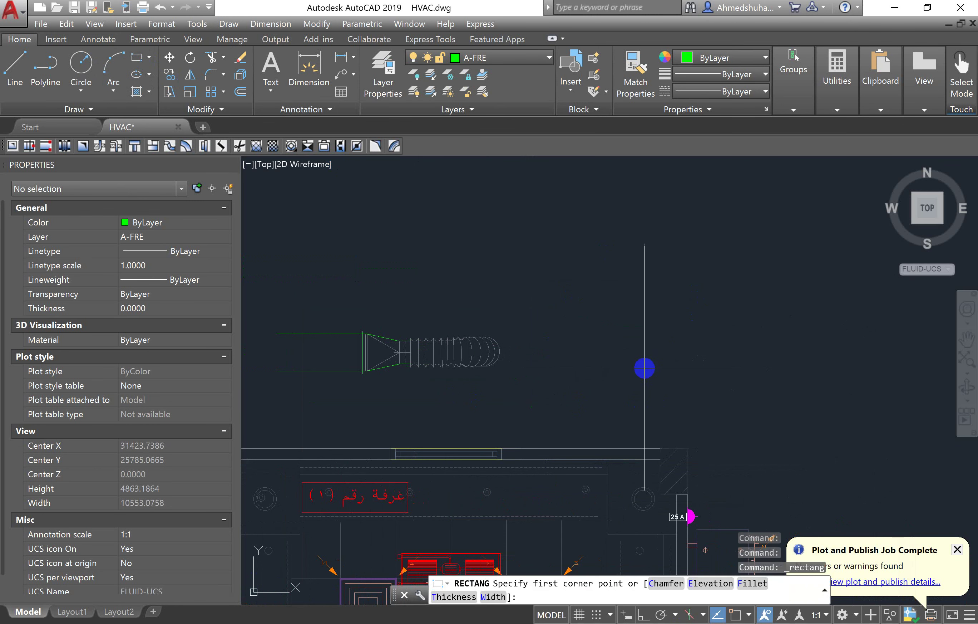
left_click(645, 367)
mouse_move(804, 237)
middle_mouse_down()
mouse_move(676, 201)
mouse_move(738, 312)
middle_mouse_up()
left_click(677, 185)
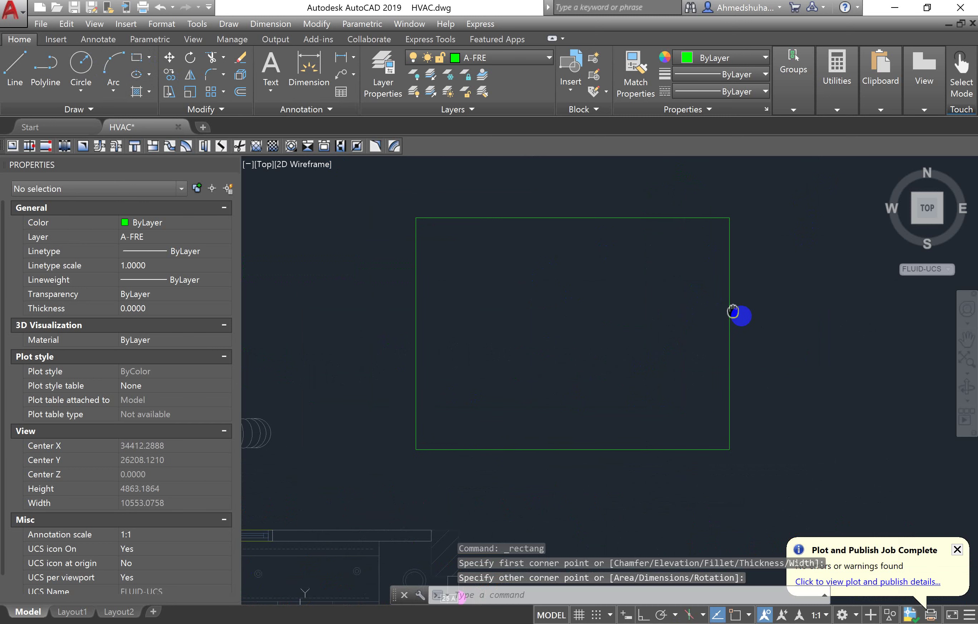
Make Yellow the current drawing colour.
left_click(14, 68)
left_click(704, 57)
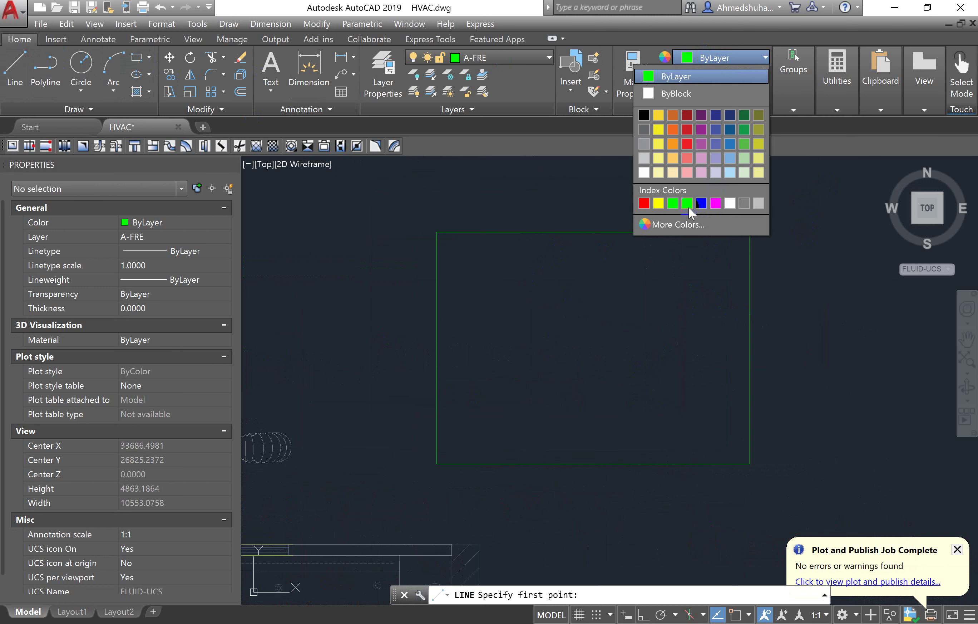
left_click(658, 204)
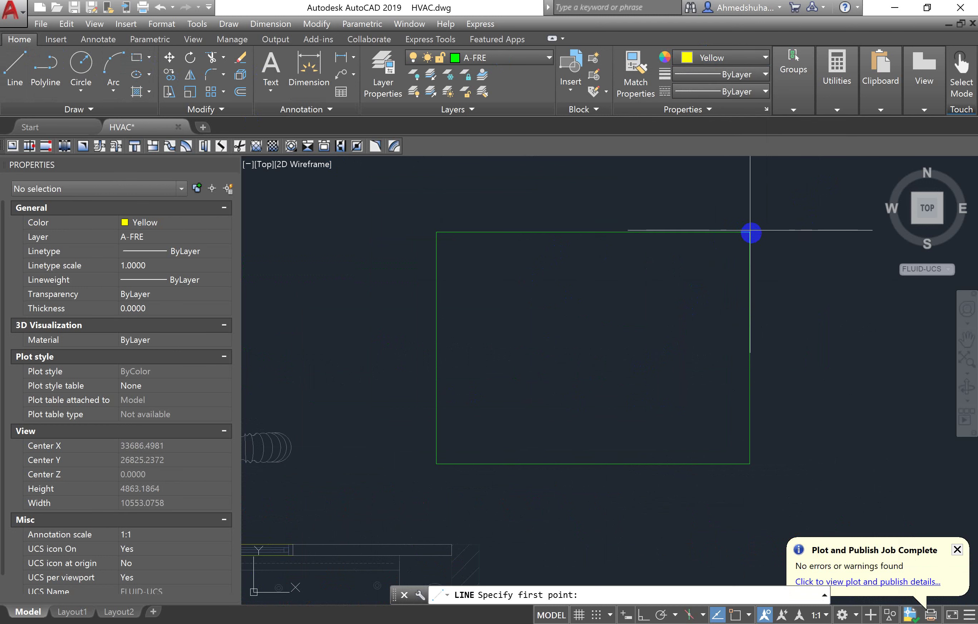
Turn on all object snap modes and start a line at the rectangle's top-right corner.
left_click(750, 615)
left_click(738, 617)
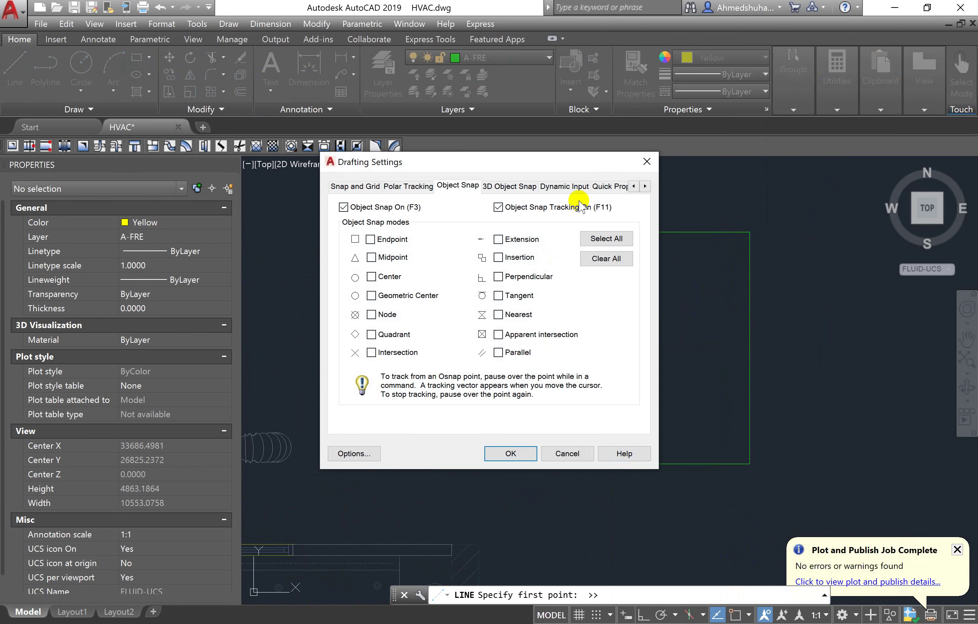
left_click(510, 453)
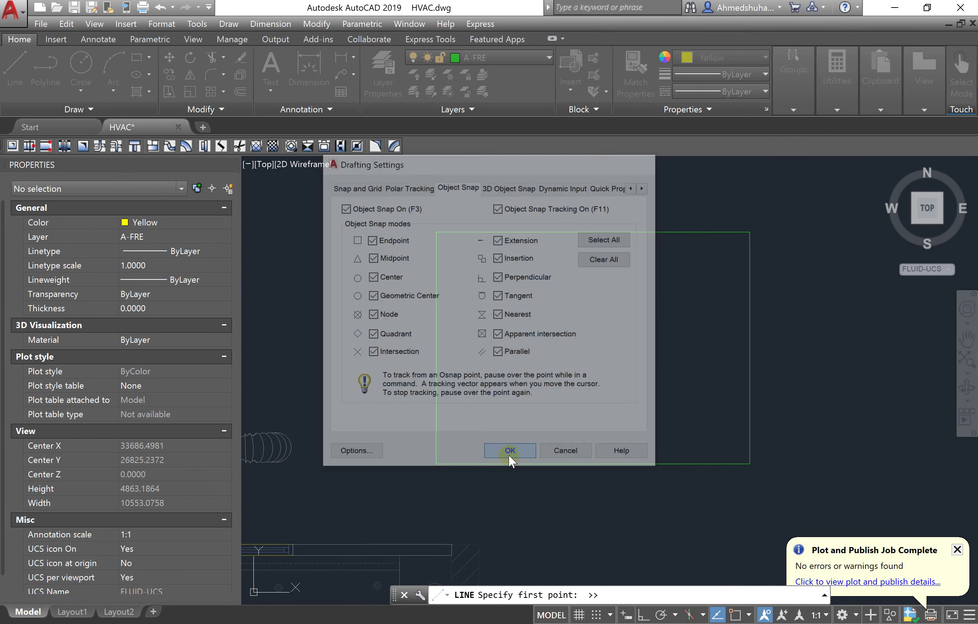
left_click(750, 231)
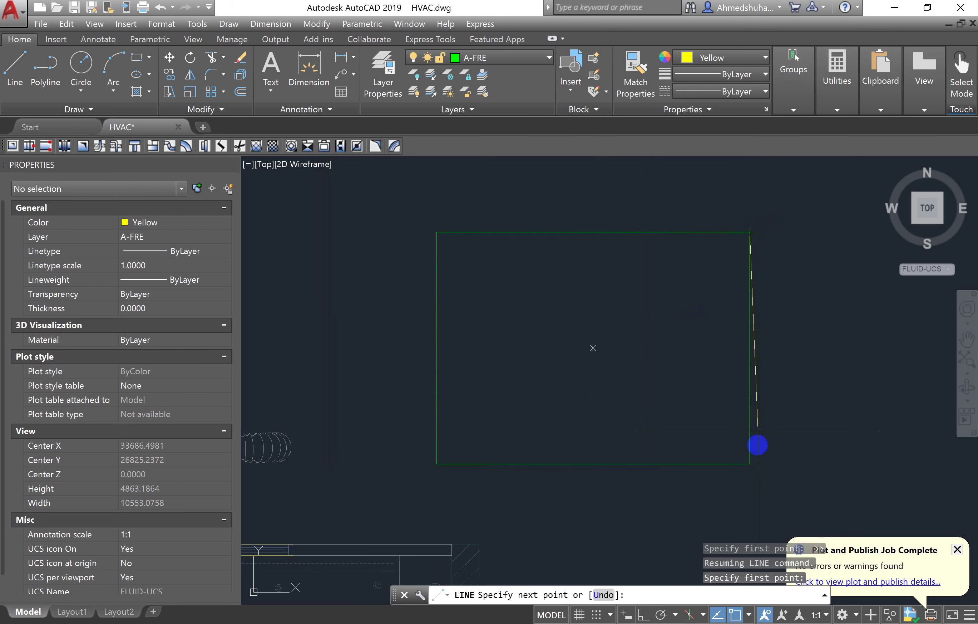
End the yellow line at the rectangle's bottom-right corner and select it.
left_click(750, 464)
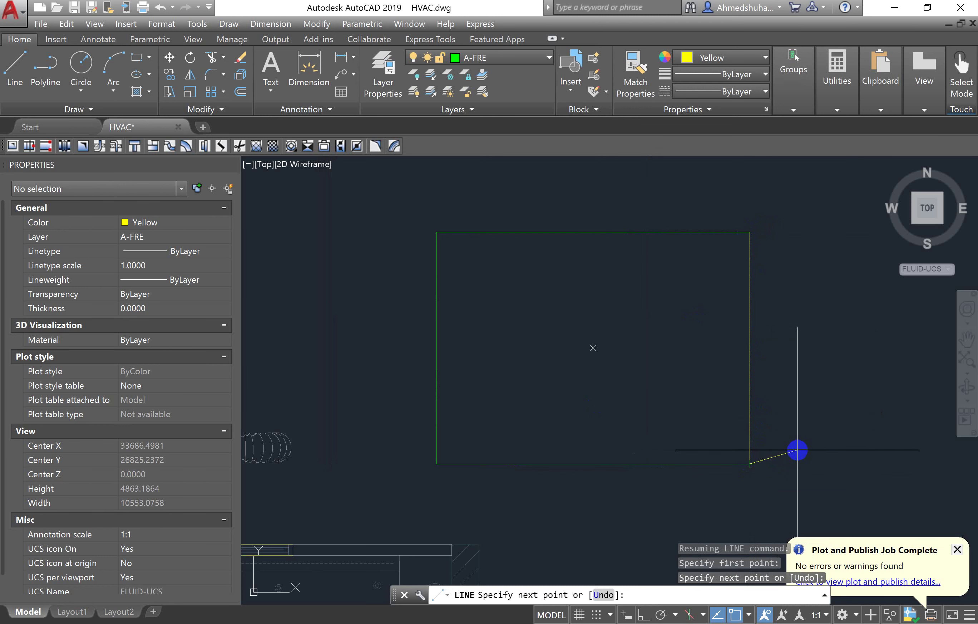
key("Escape")
left_click(752, 396)
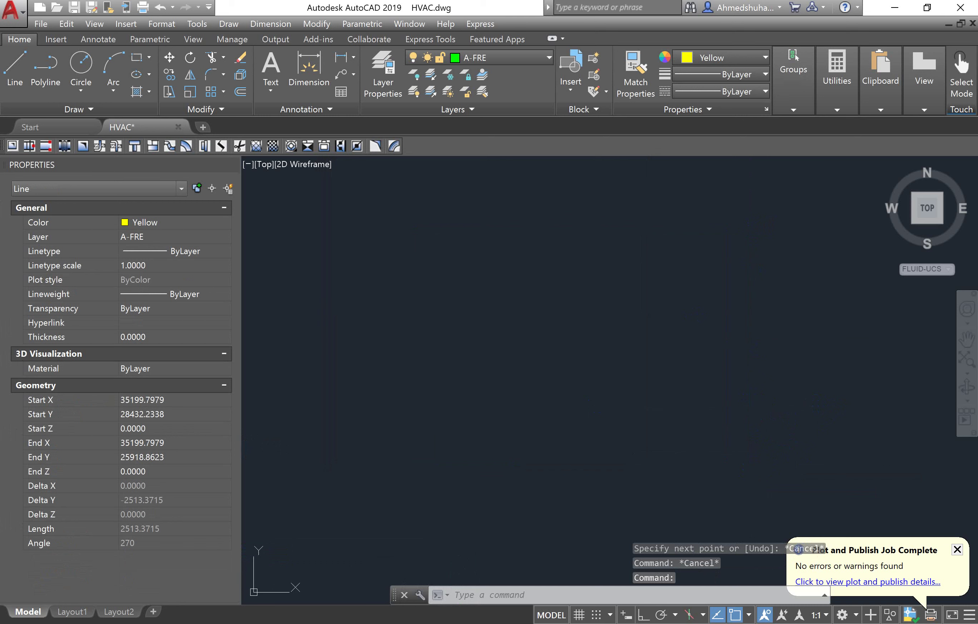
left_click(970, 343)
left_click_drag(585, 417, 575, 362)
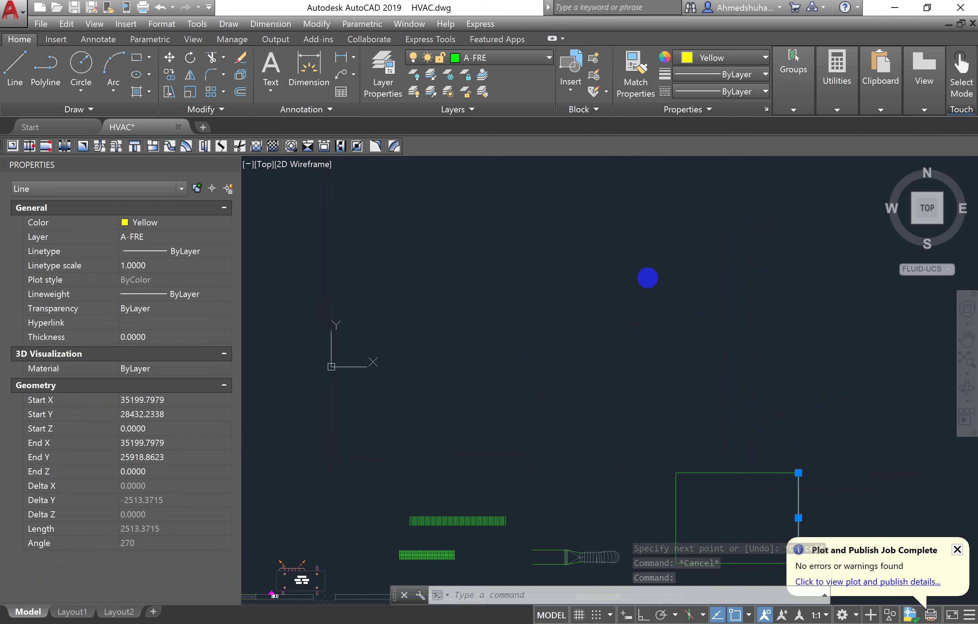
scroll(618, 386, "up", 1)
scroll(679, 414, "up", 3)
scroll(683, 423, "up", 1)
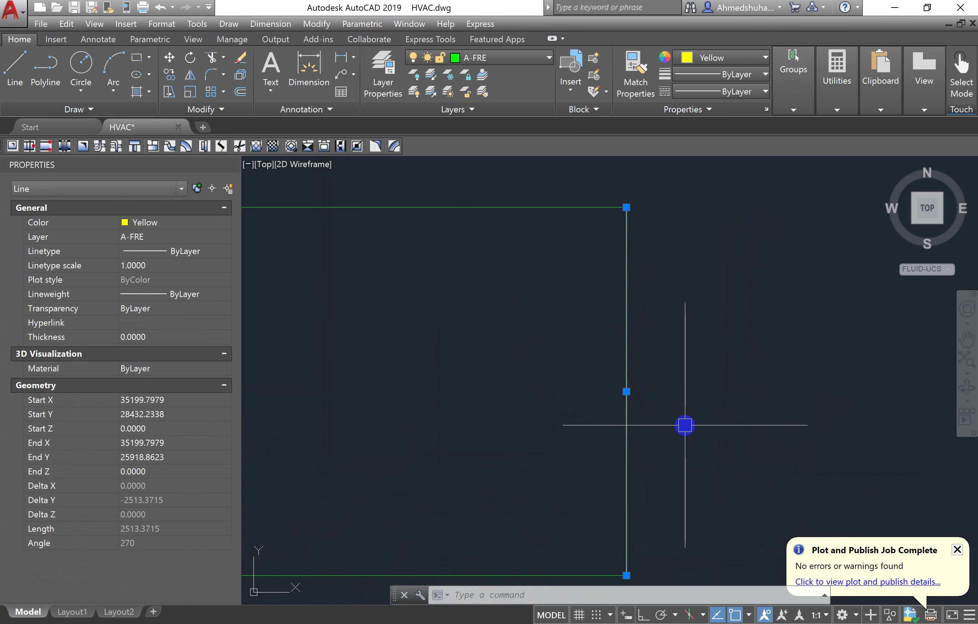
scroll(685, 425, "down", 1)
Start a rectangular array of the selected yellow line.
type("ar")
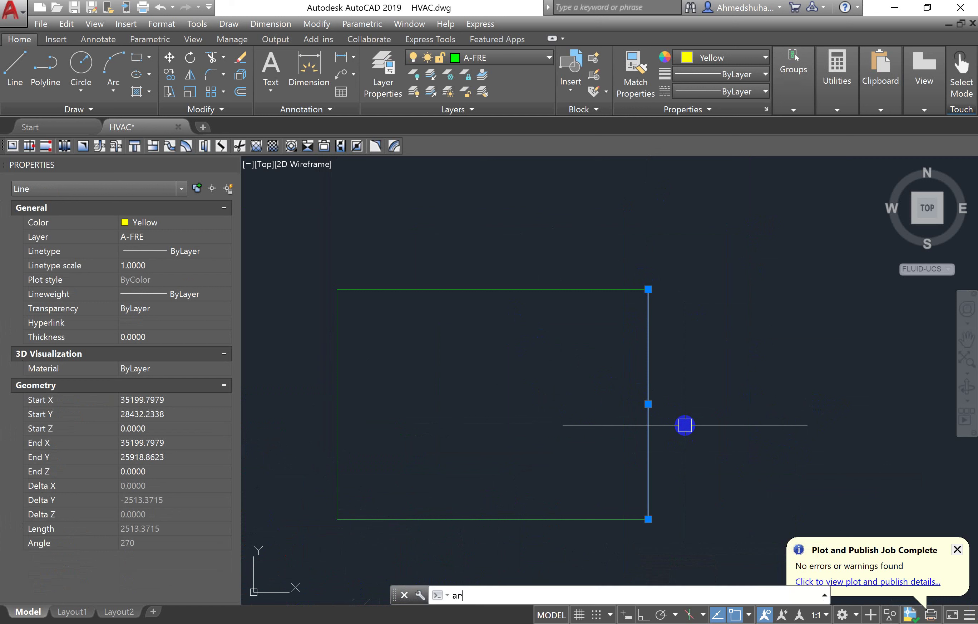
key("Return")
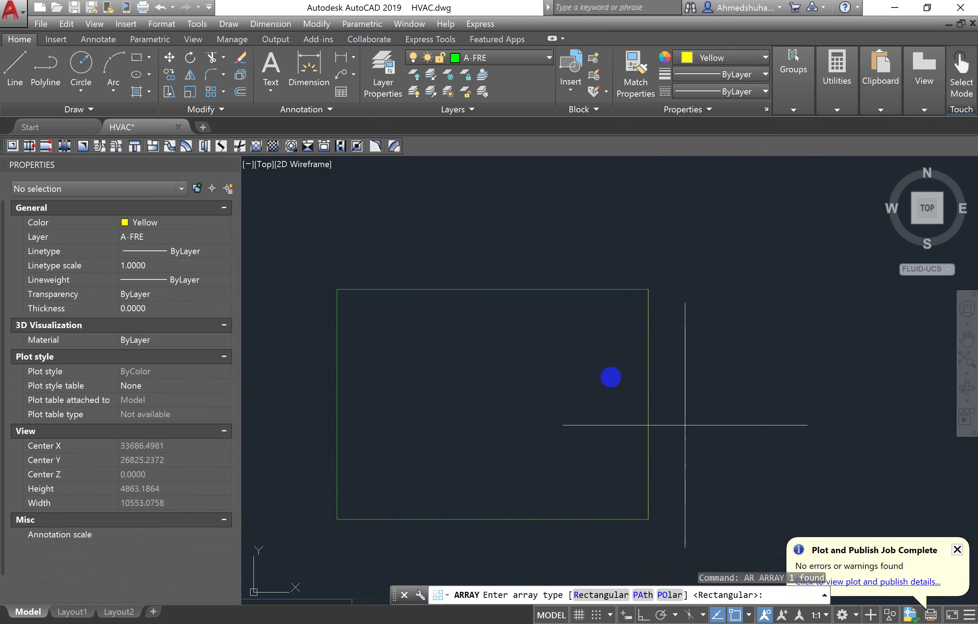
left_click(606, 593)
scroll(679, 407, "down", 2)
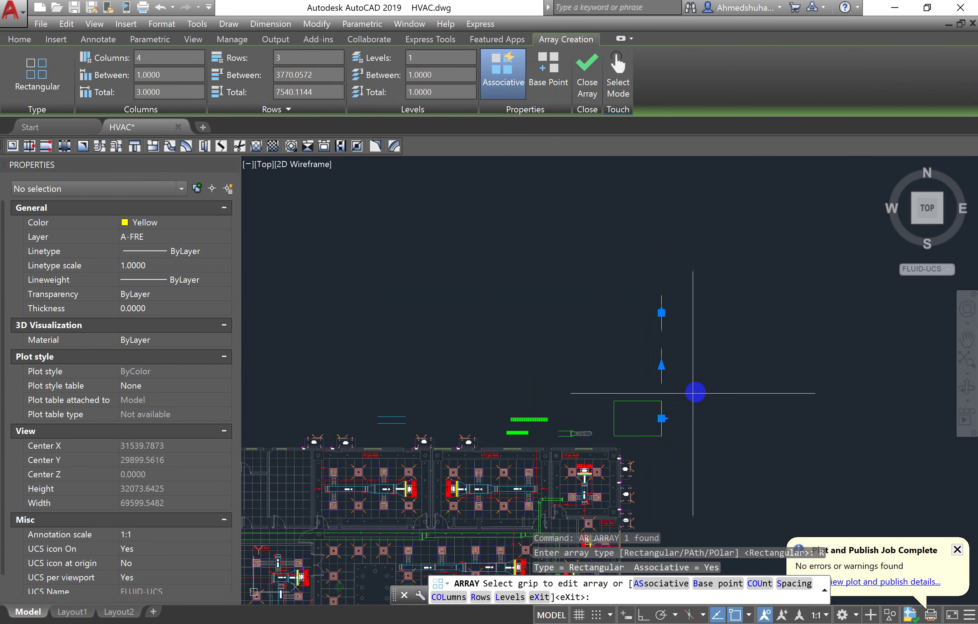
scroll(658, 393, "down", 2)
scroll(614, 411, "down", 2)
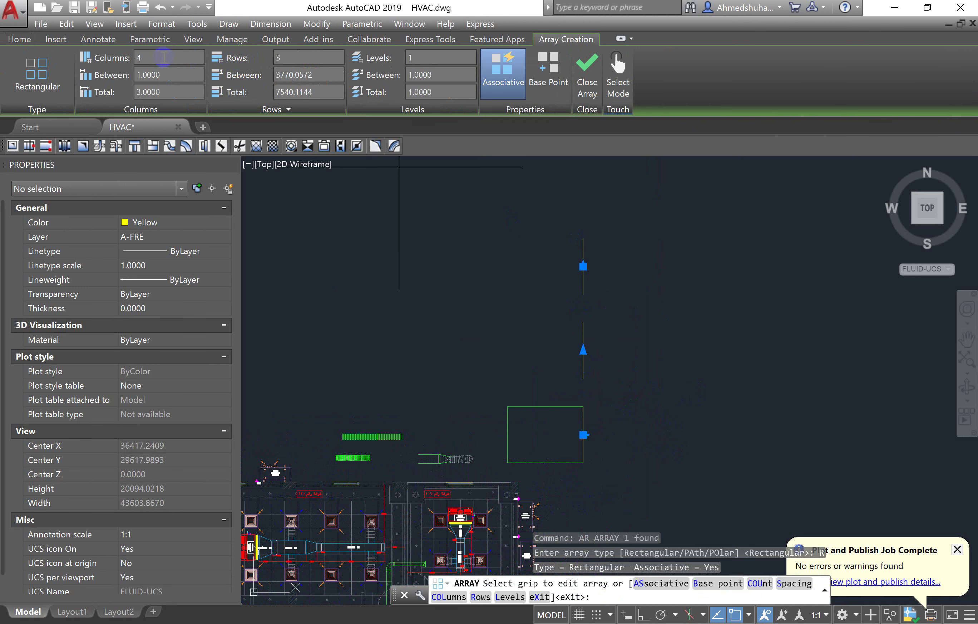
scroll(584, 435, "up", 5)
scroll(513, 369, "up", 4)
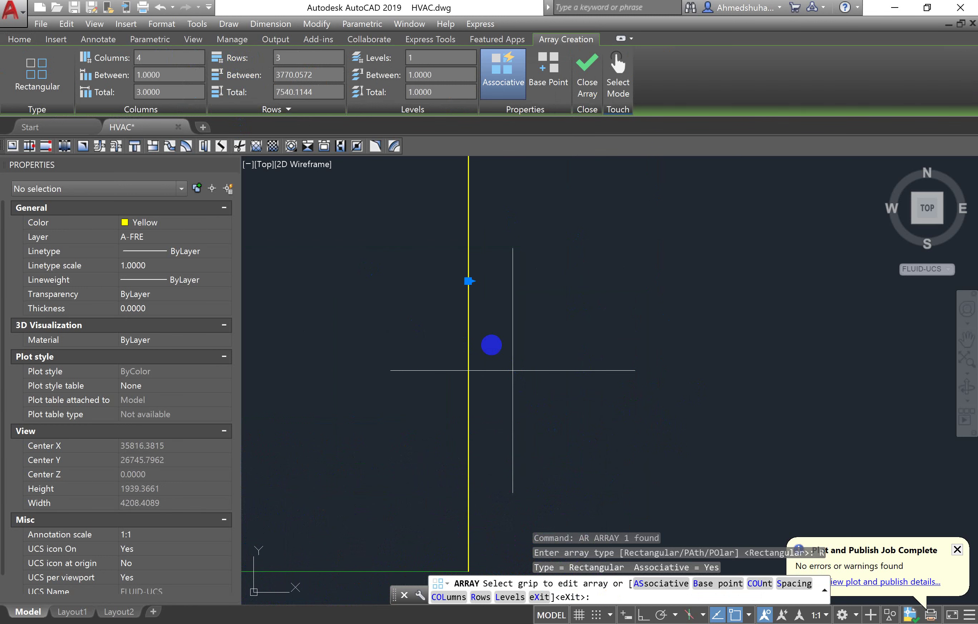
scroll(493, 320, "up", 3)
scroll(469, 271, "up", 3)
scroll(469, 271, "up", 3)
scroll(395, 281, "up", 3)
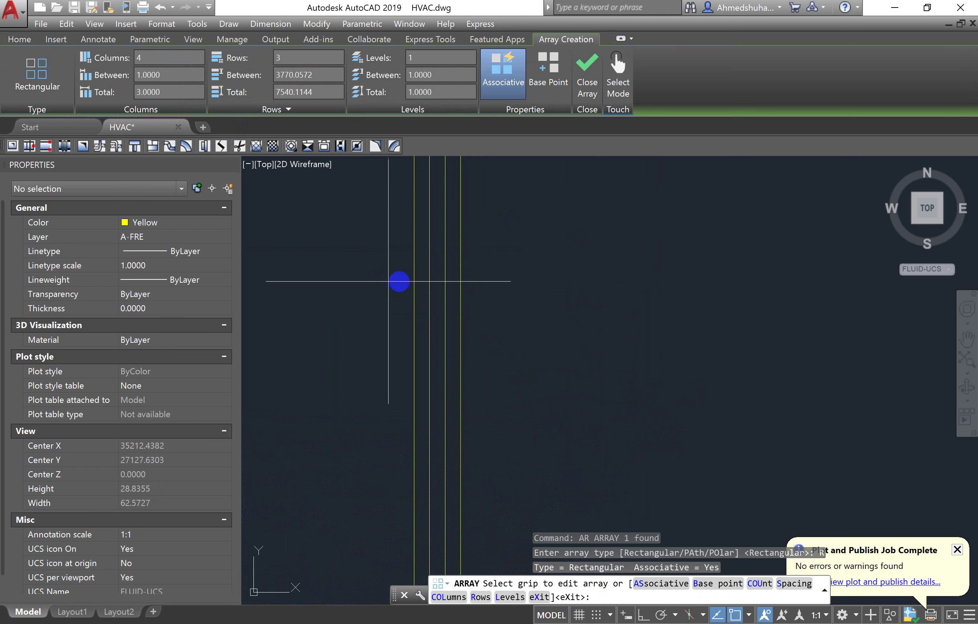
scroll(436, 304, "down", 5)
scroll(453, 324, "down", 5)
middle_click_drag(411, 341, 572, 421)
scroll(592, 316, "down", 2)
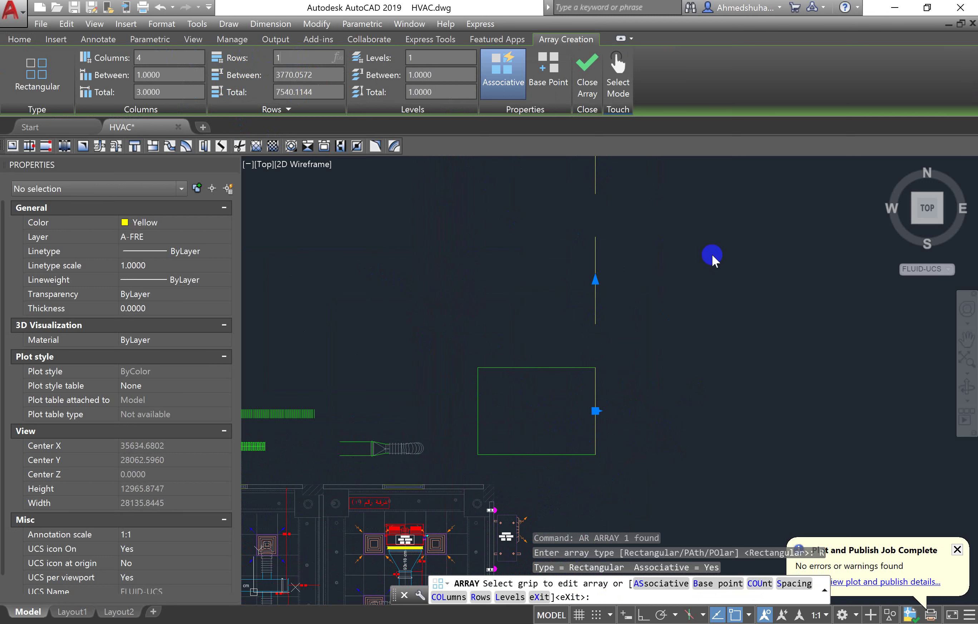
Set the array to a single row with 600 spacing between columns.
left_click(713, 259)
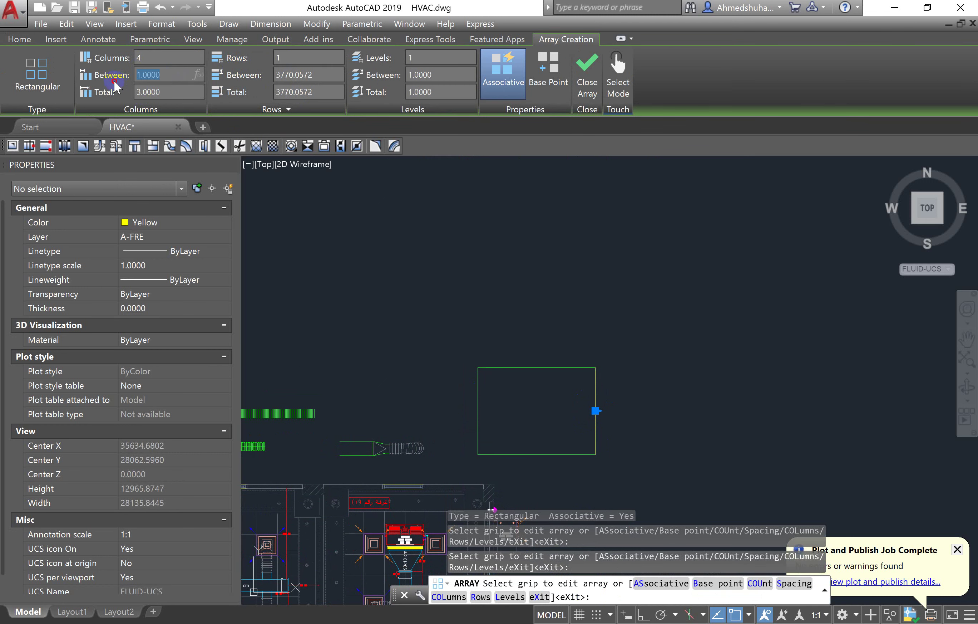
type("6")
key("Return")
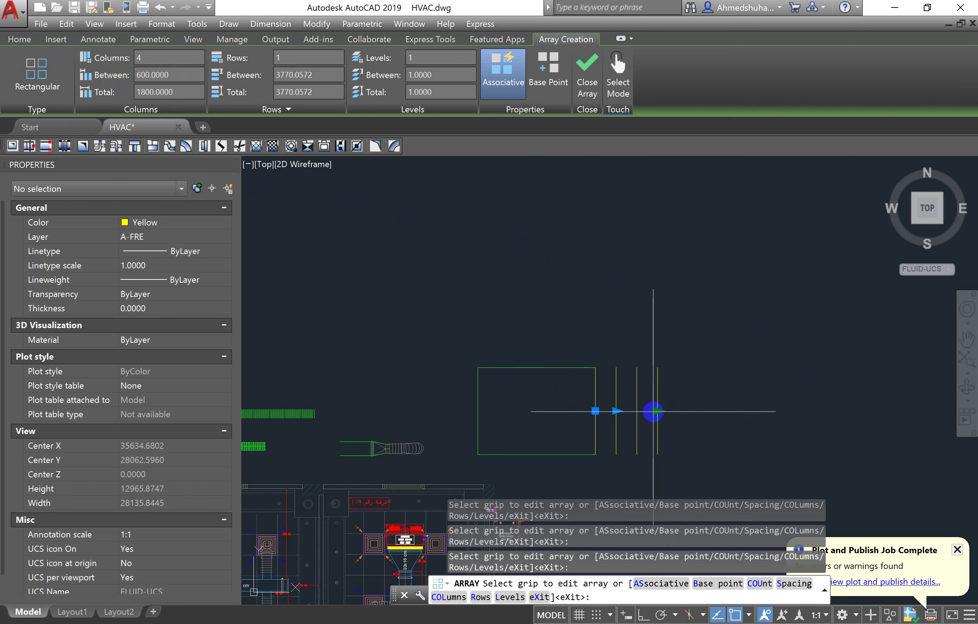
Set the array to 6 columns, make it non-associative, and close it.
left_click(658, 411)
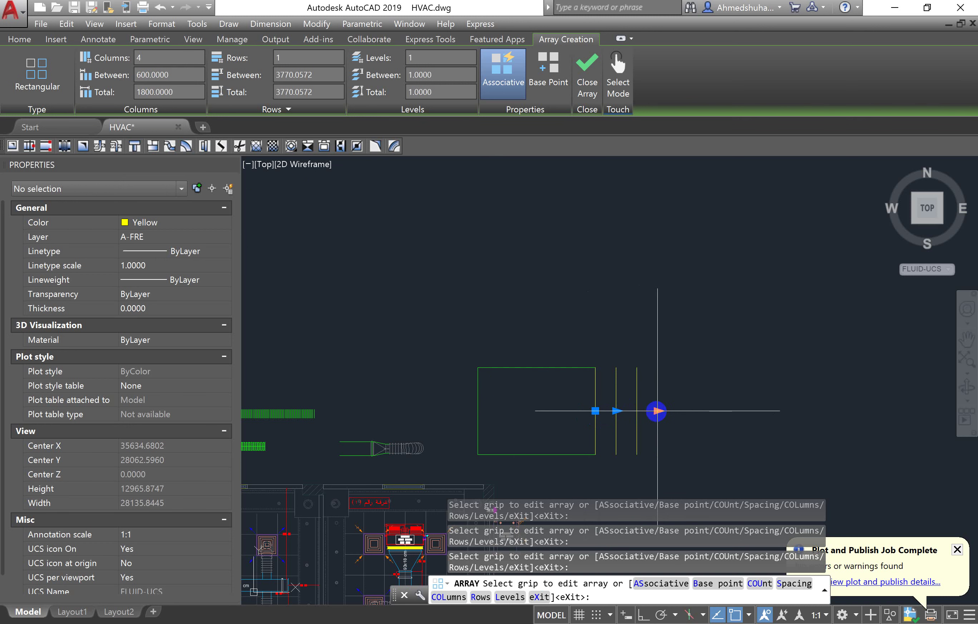
left_click(657, 410)
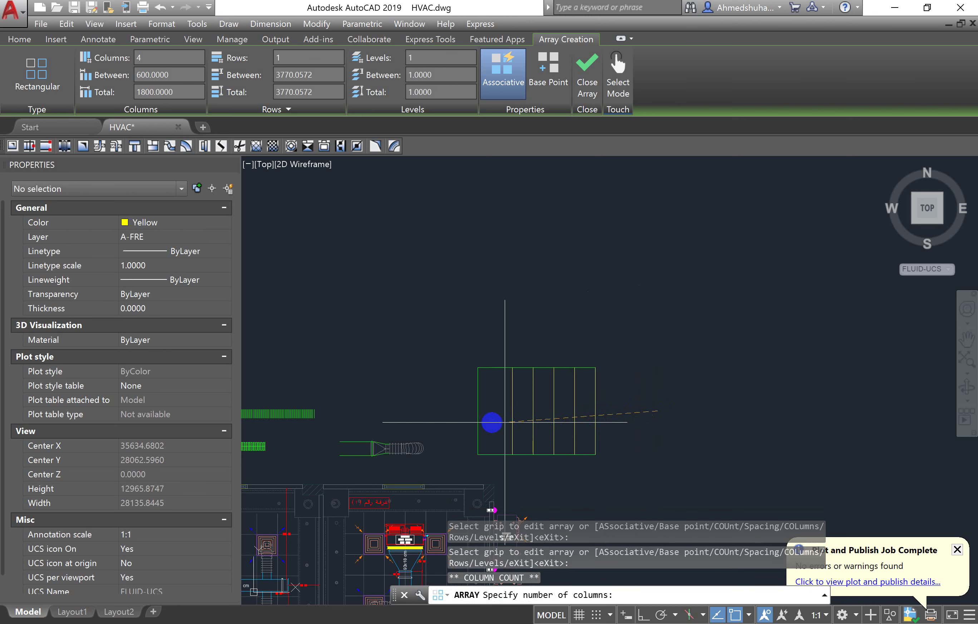
scroll(469, 422, "up", 4)
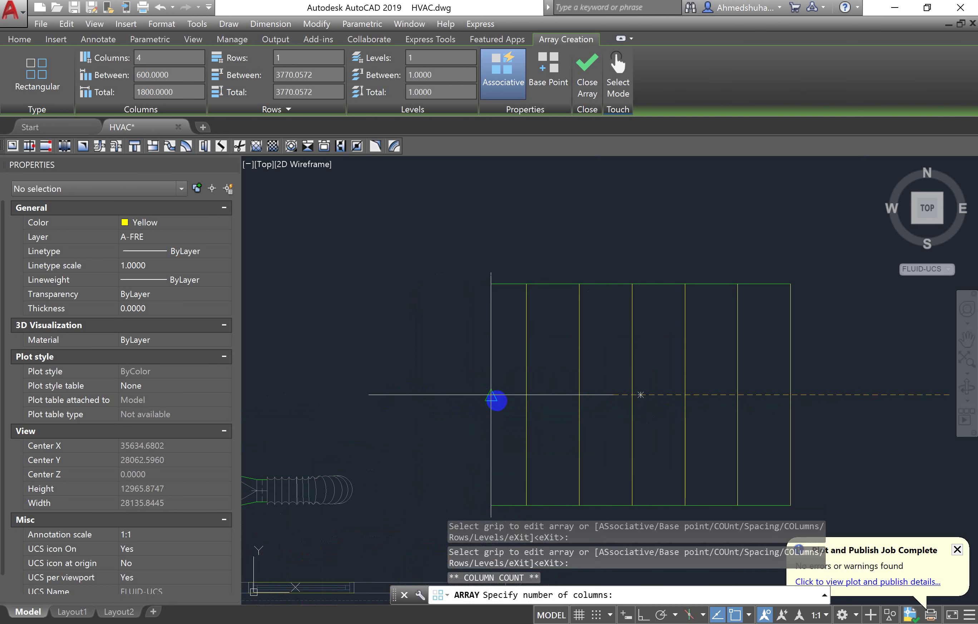
left_click(489, 399)
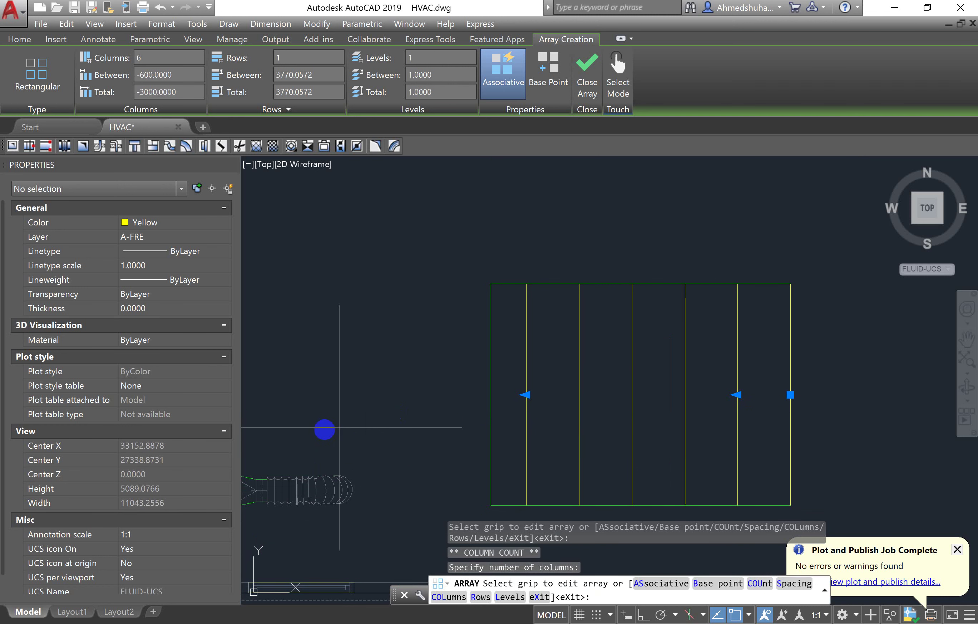
scroll(522, 390, "up", 2)
scroll(512, 337, "up", 2)
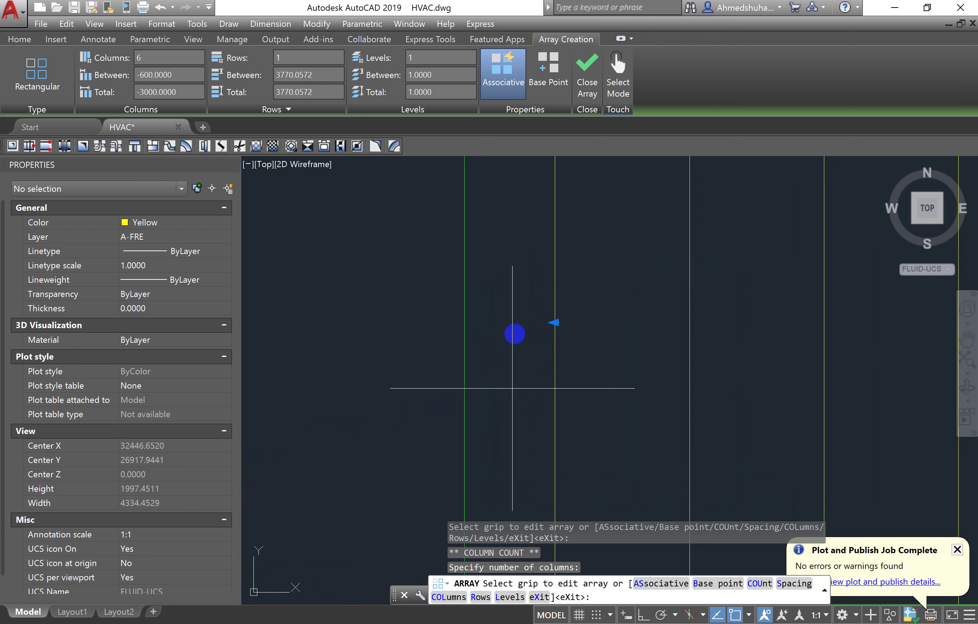
scroll(503, 328, "down", 3)
scroll(504, 329, "down", 3)
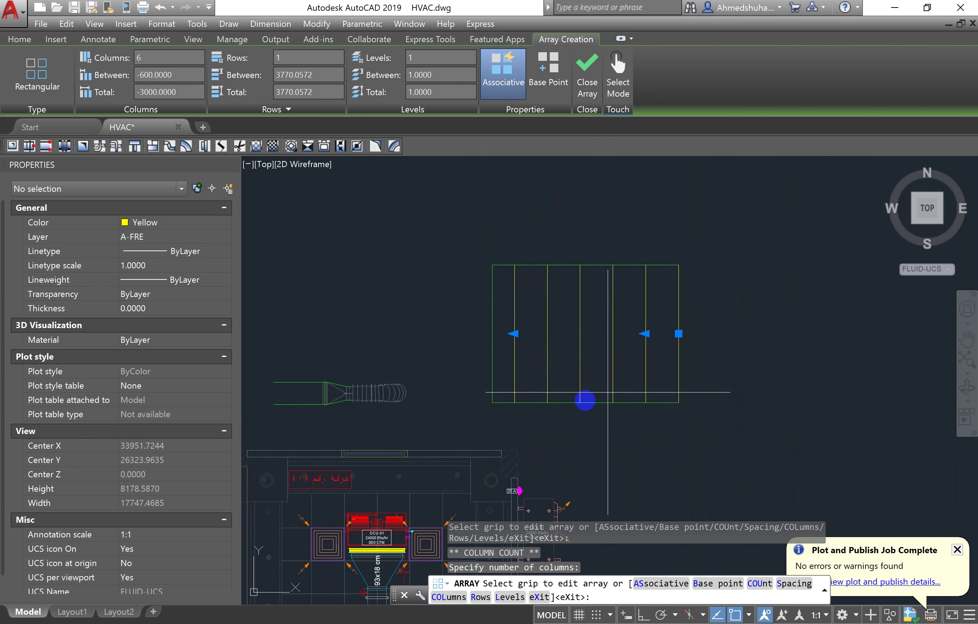
scroll(514, 397, "up", 2)
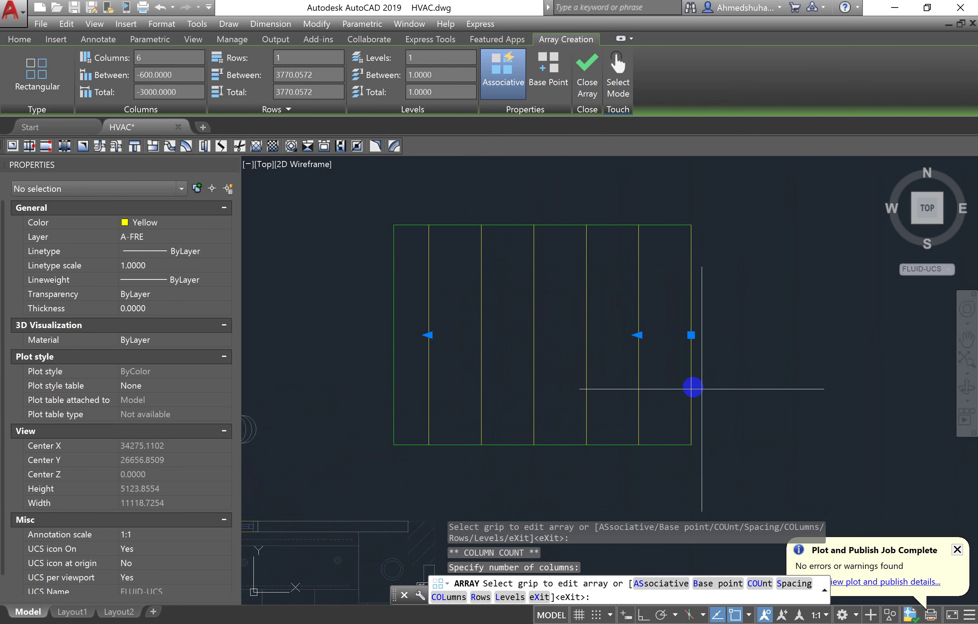
left_click(501, 85)
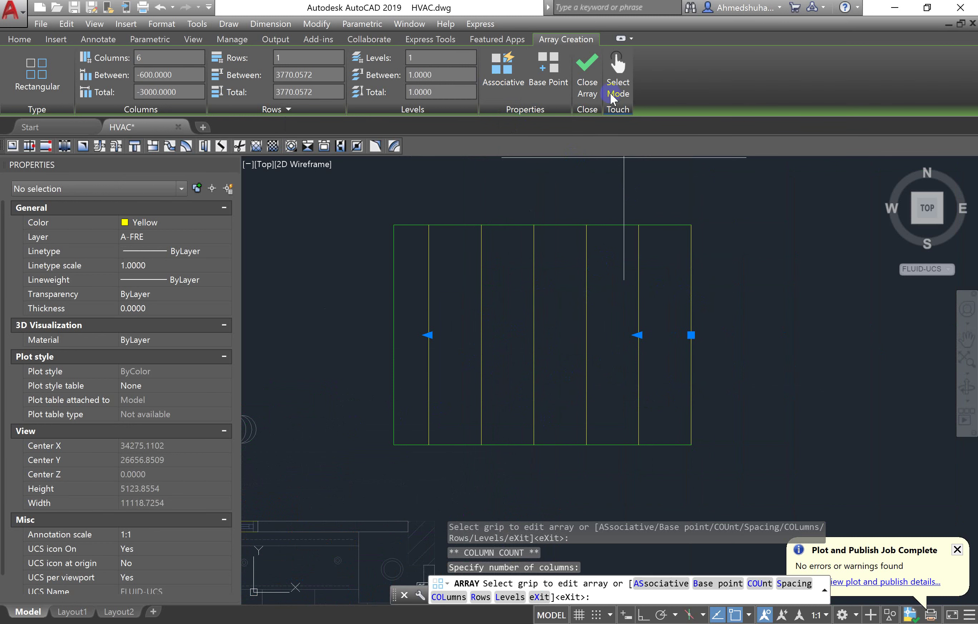
left_click(595, 69)
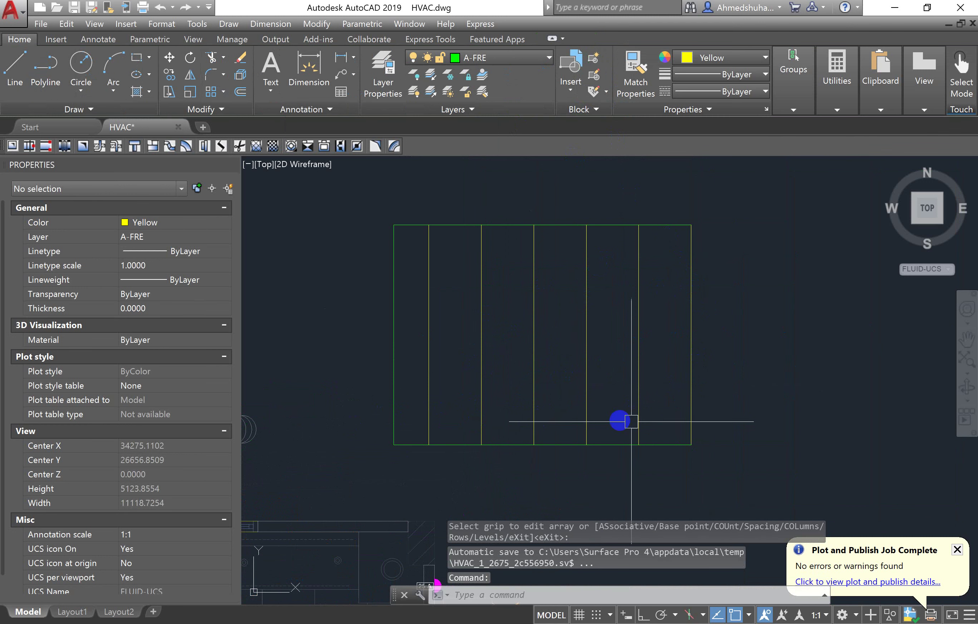
Draw a line along the rectangle's bottom edge from bottom-left to bottom-right corner.
left_click(14, 68)
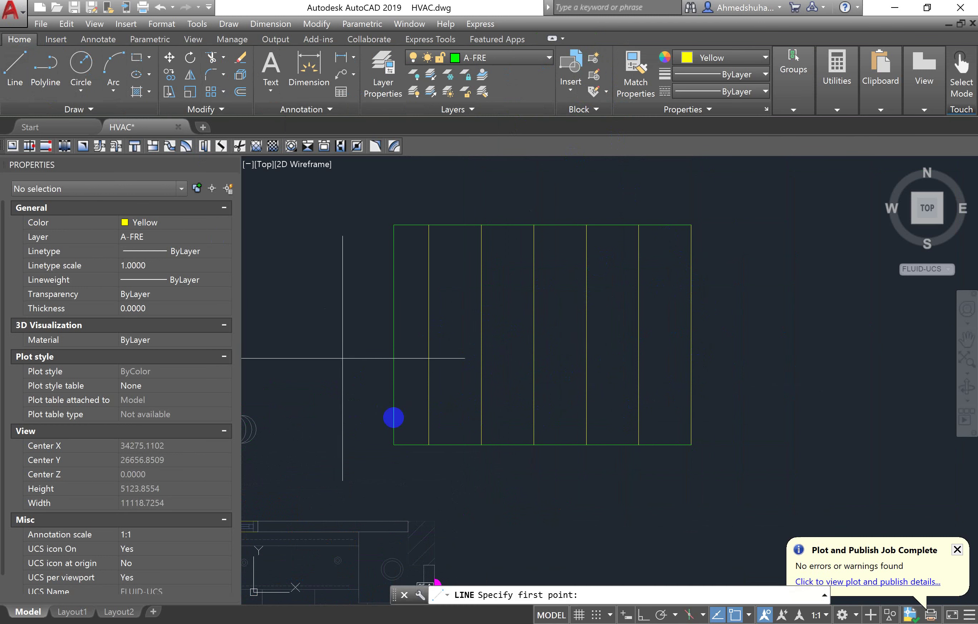
left_click(394, 445)
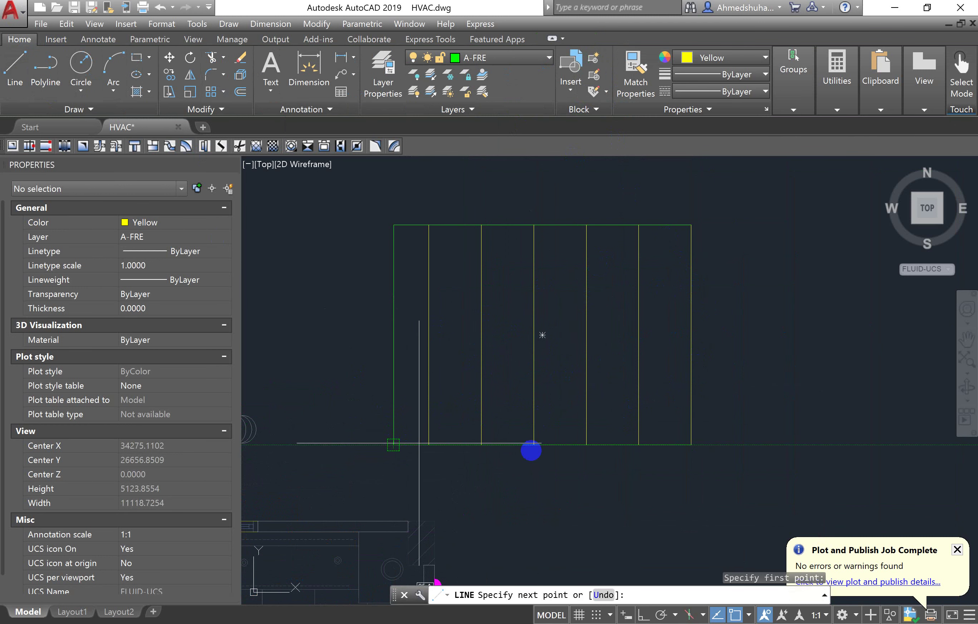
left_click(691, 444)
key("Escape")
key("Escape")
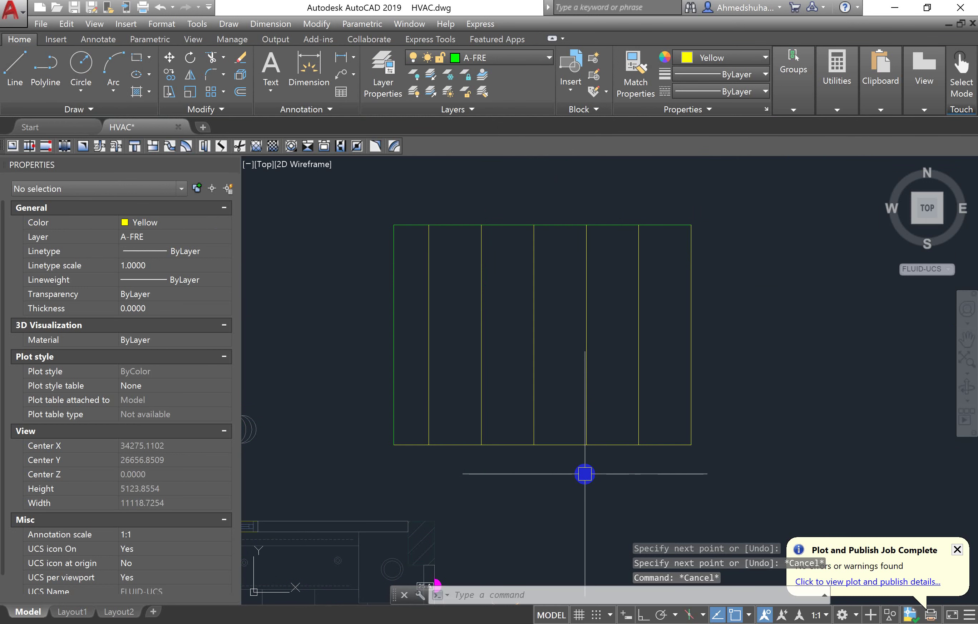
Select the bottom line and start the AR array command on it.
left_click(671, 444)
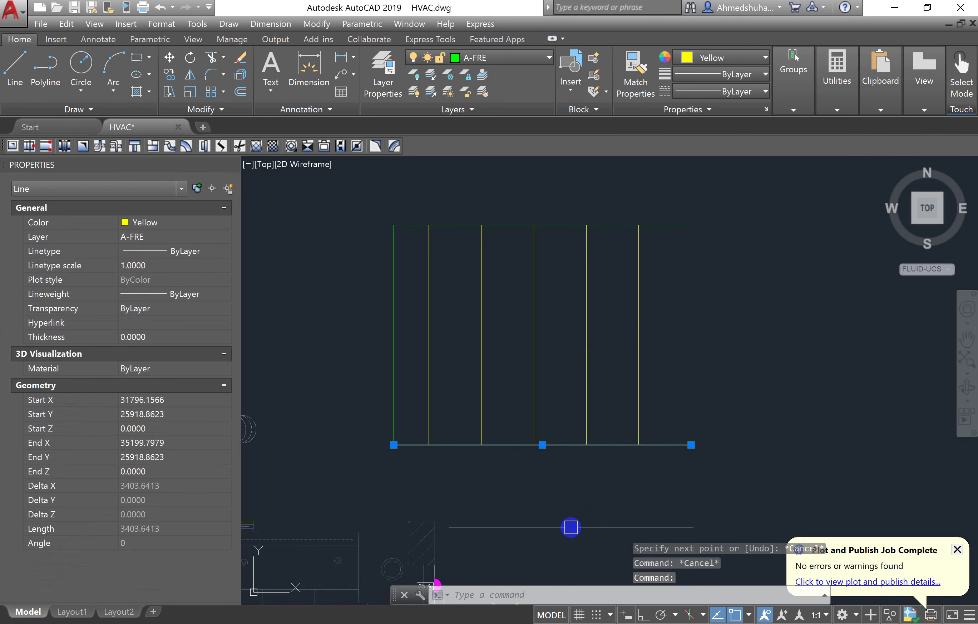
type("ar")
key("Return")
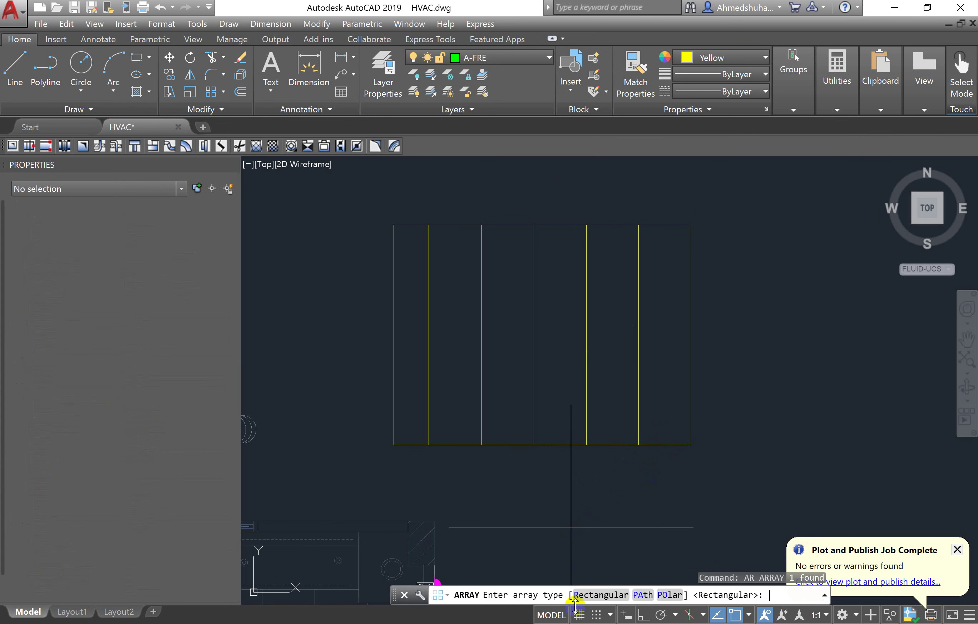
Make a rectangular array of the bottom line with 1 column and 600 row spacing.
left_click(601, 594)
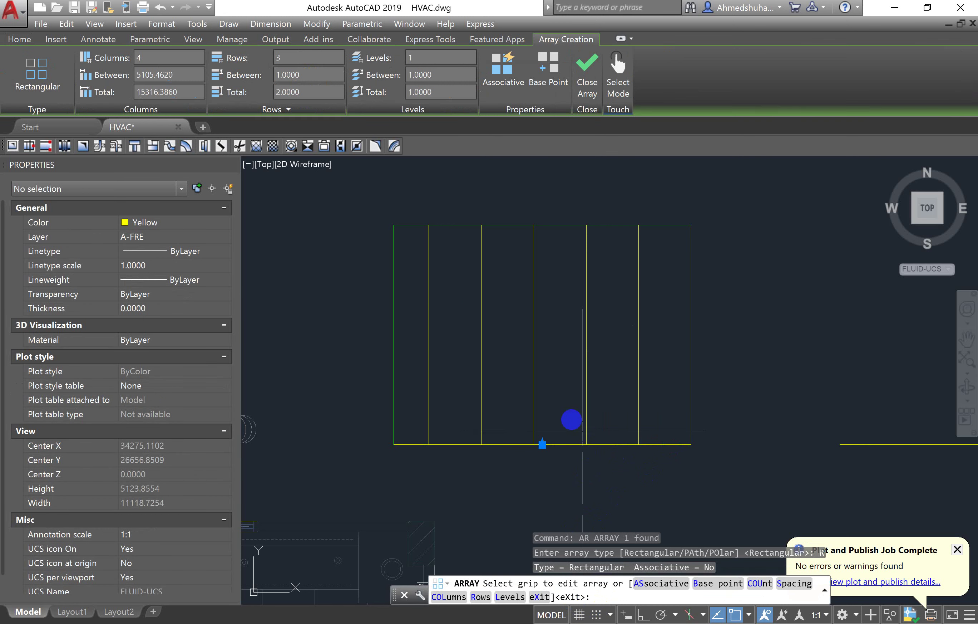
scroll(365, 396, "down", 5)
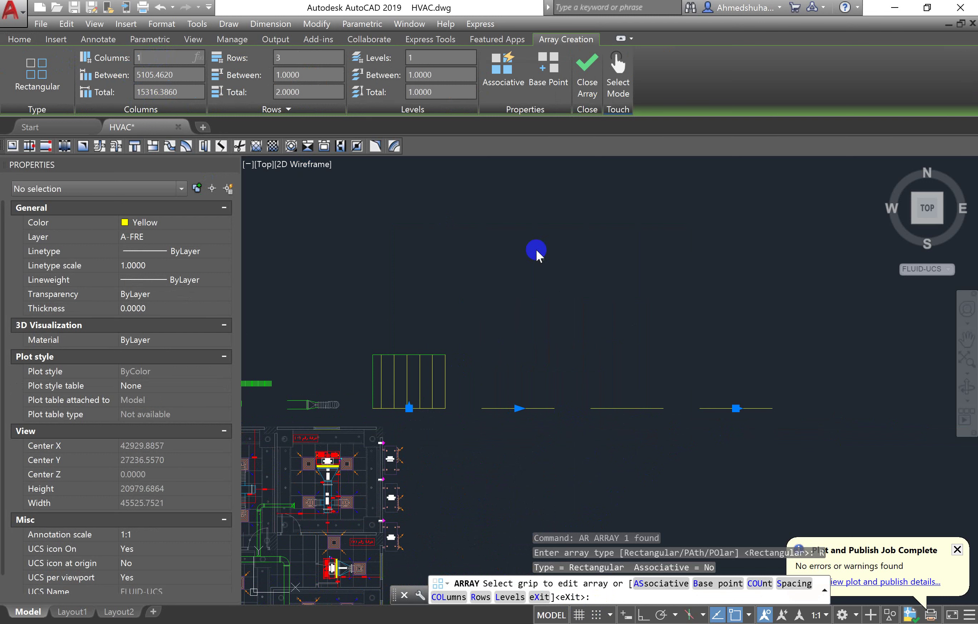
left_click(283, 75)
type("600")
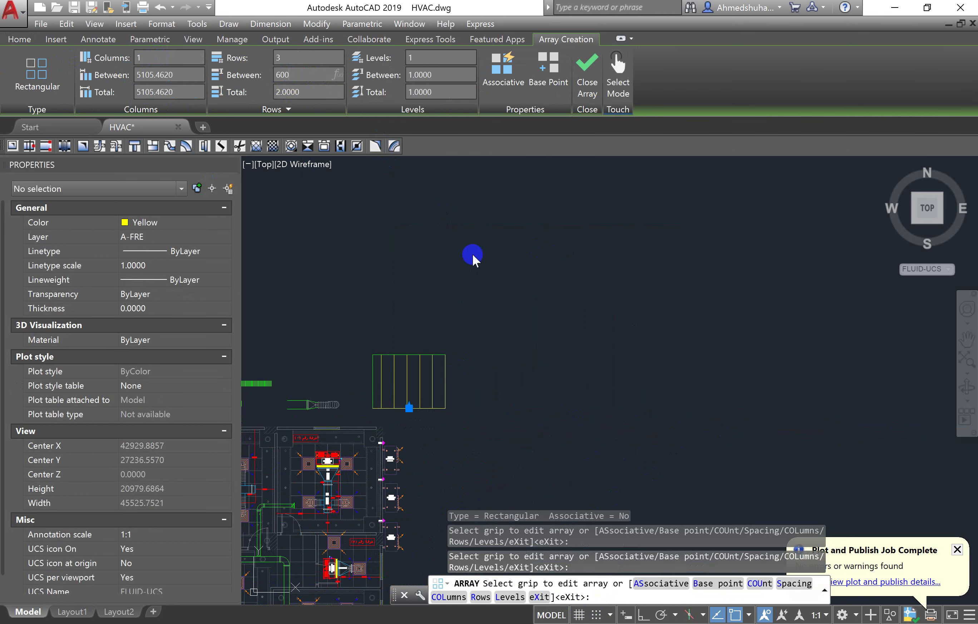
key("Return")
scroll(391, 406, "up", 3)
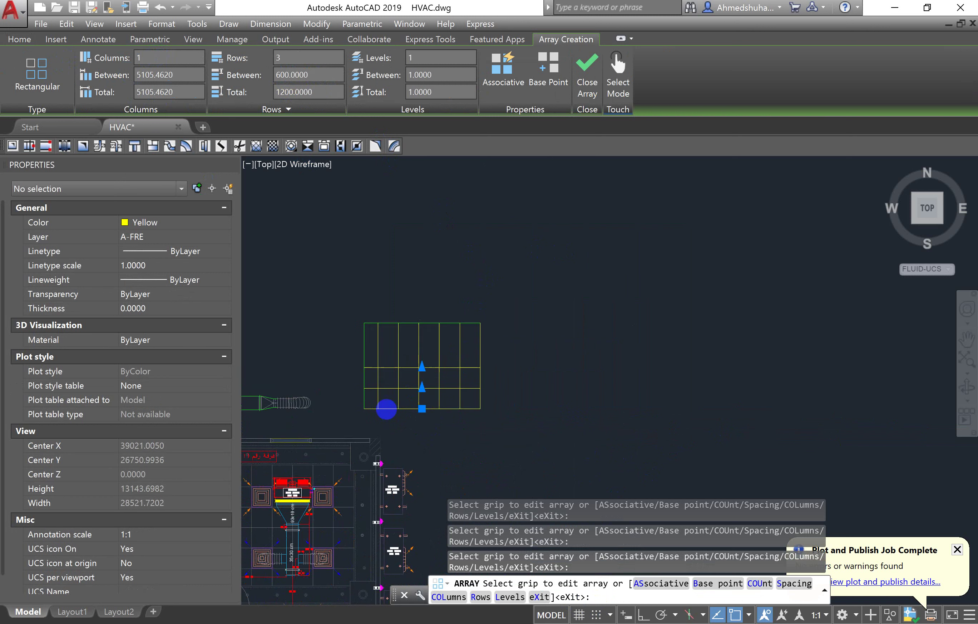
scroll(396, 406, "up", 4)
scroll(504, 343, "down", 2)
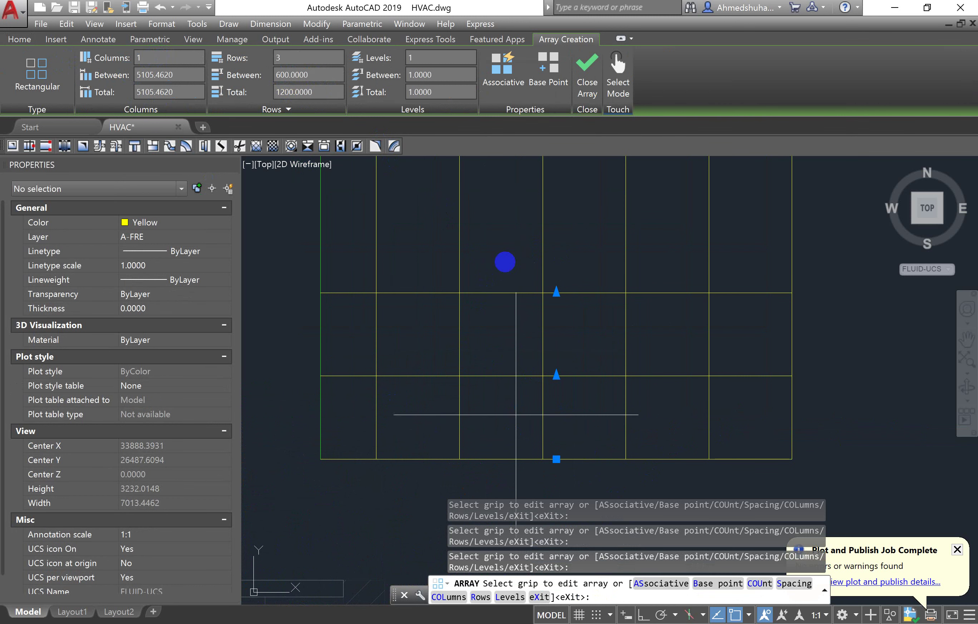
scroll(530, 294, "up", 2)
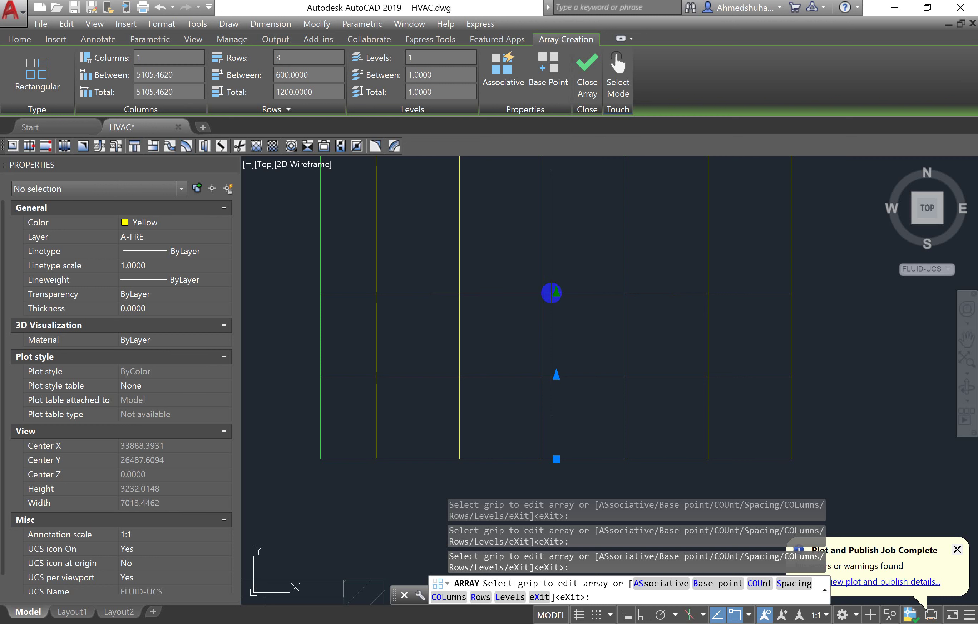
Drag the row grip to extend the array to 5 rows, 2400 total, and finish.
left_click(557, 293)
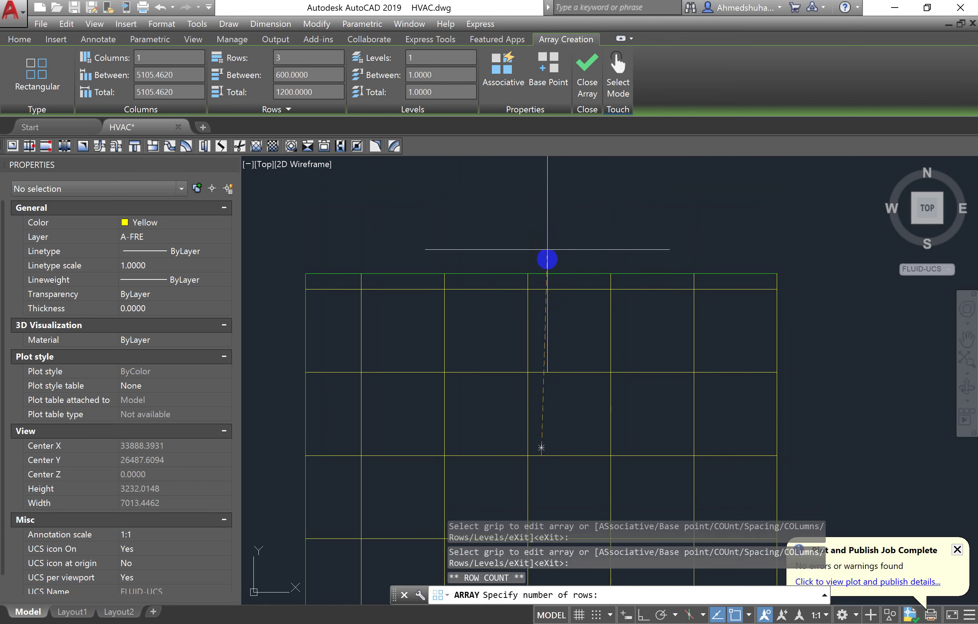
left_click(558, 204)
scroll(558, 204, "down", 3)
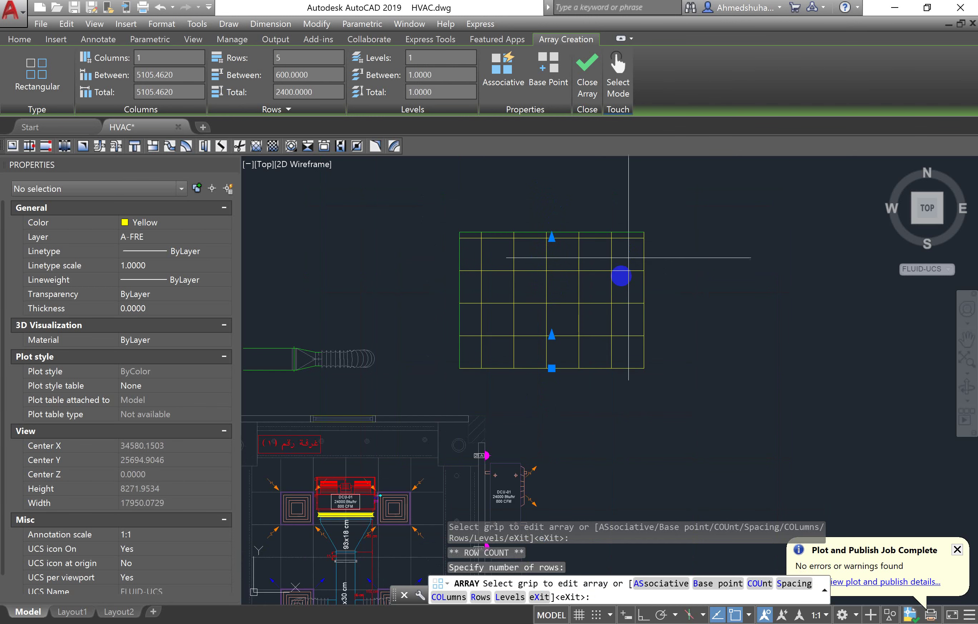
middle_click_drag(558, 204, 559, 283)
scroll(559, 284, "up", 3)
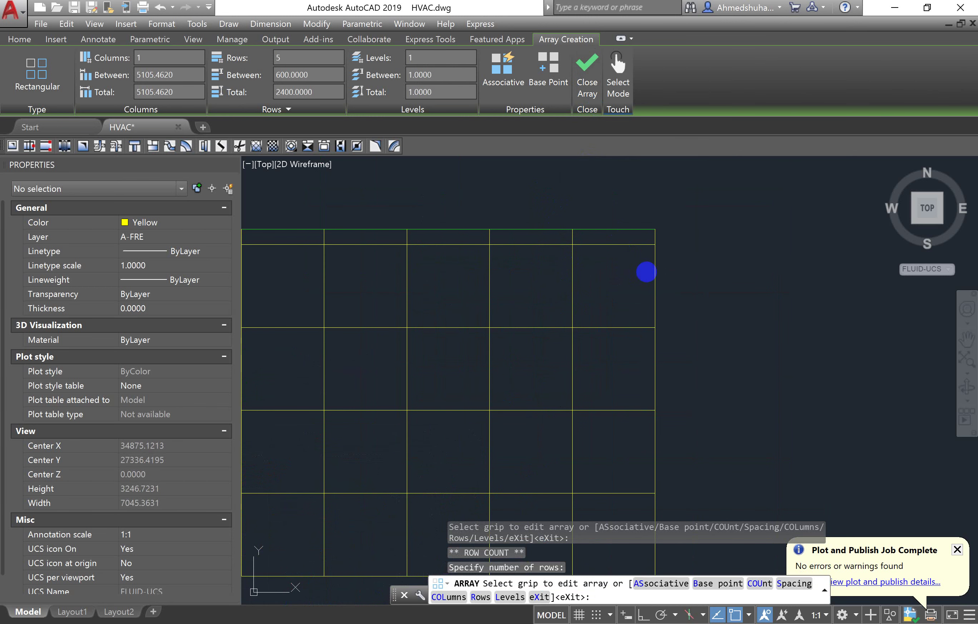
key("Return")
scroll(646, 272, "down", 3)
scroll(590, 254, "up", 1)
scroll(655, 258, "up", 1)
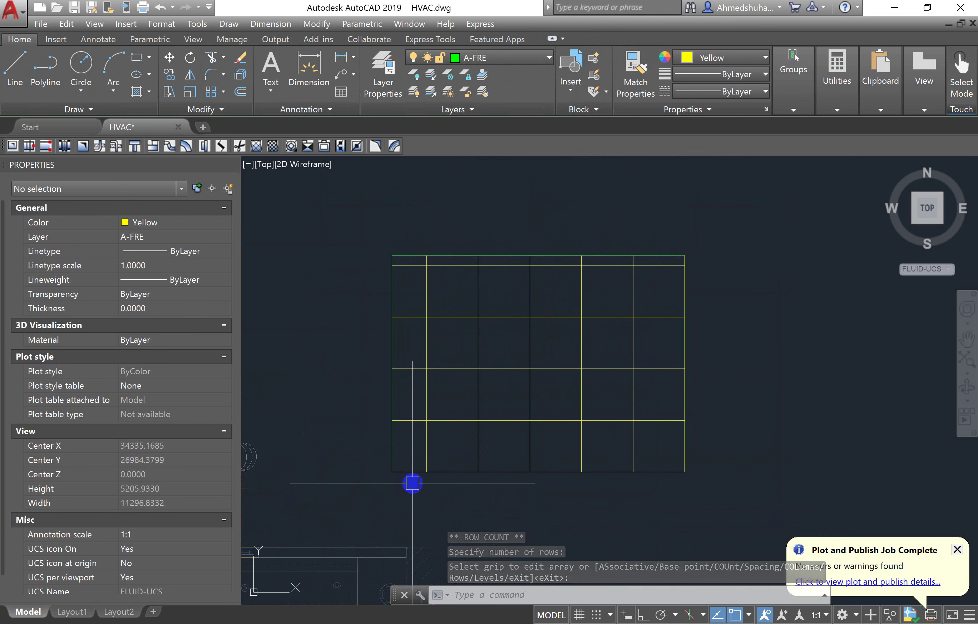
Cancel any pending command and pan the view to frame the yellow grid.
key("Escape")
key("Escape")
scroll(386, 464, "down", 1)
scroll(498, 423, "down", 2)
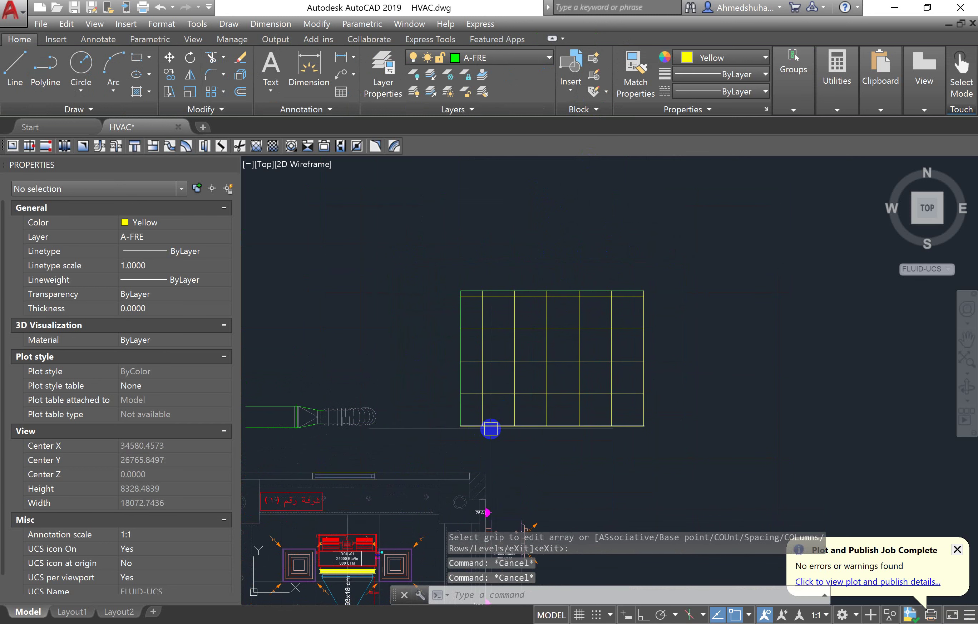
scroll(497, 442, "up", 1)
middle_click_drag(497, 441, 428, 464)
scroll(429, 465, "up", 1)
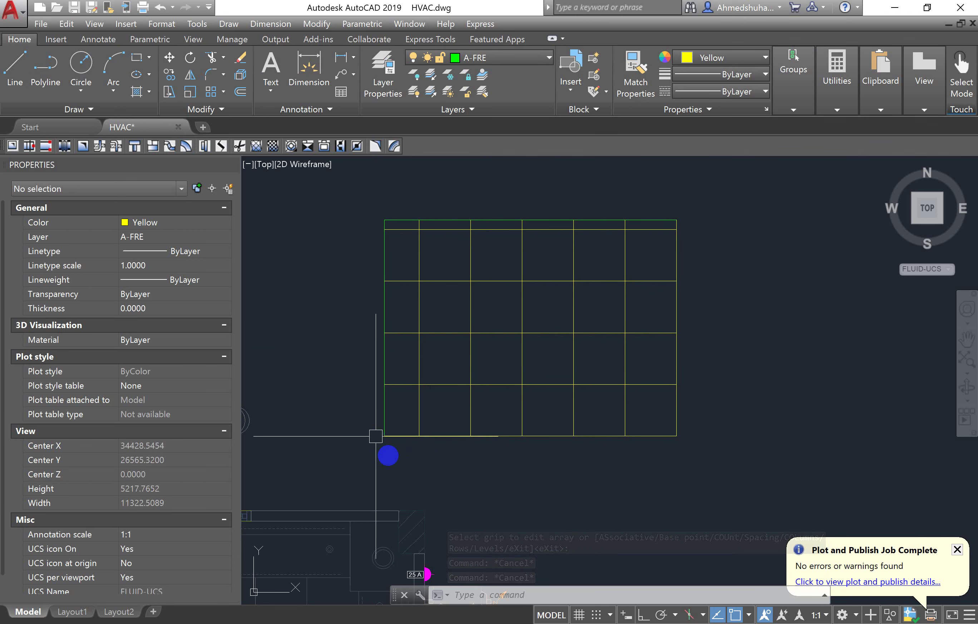
middle_click_drag(417, 467, 423, 502)
scroll(388, 458, "up", 2)
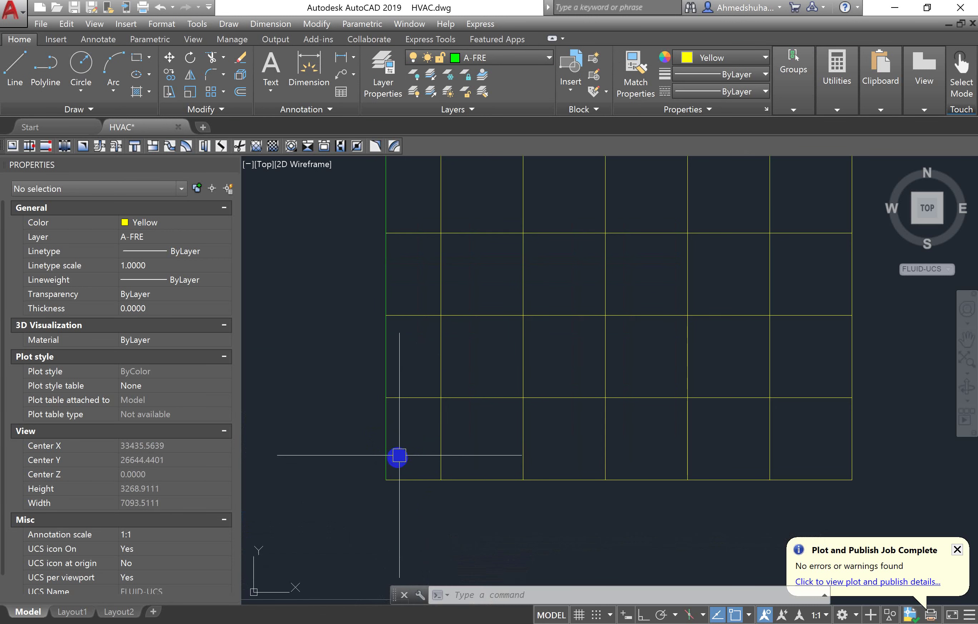
middle_click_drag(845, 451, 838, 508)
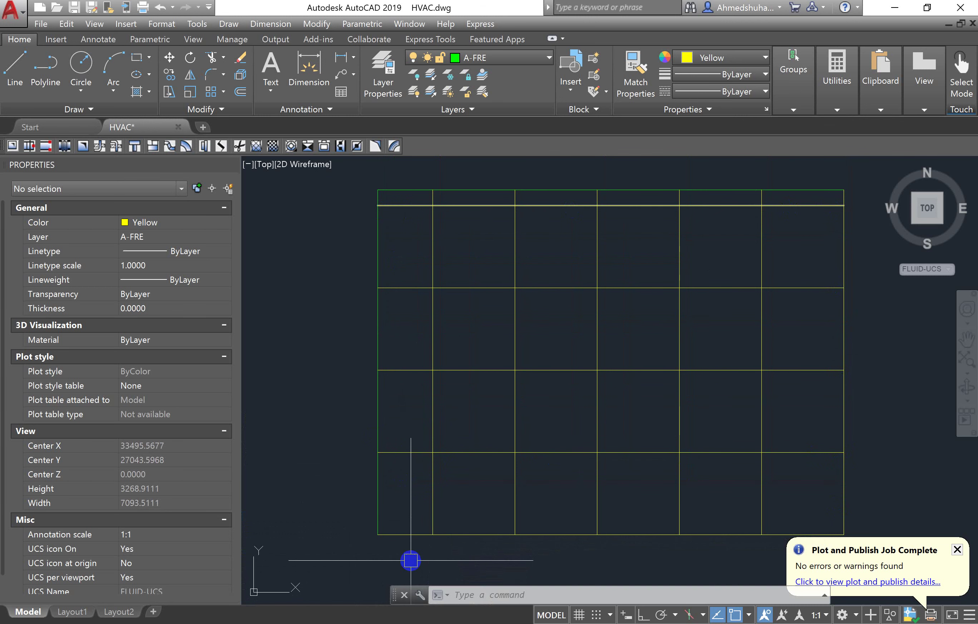
scroll(555, 259, "down", 4)
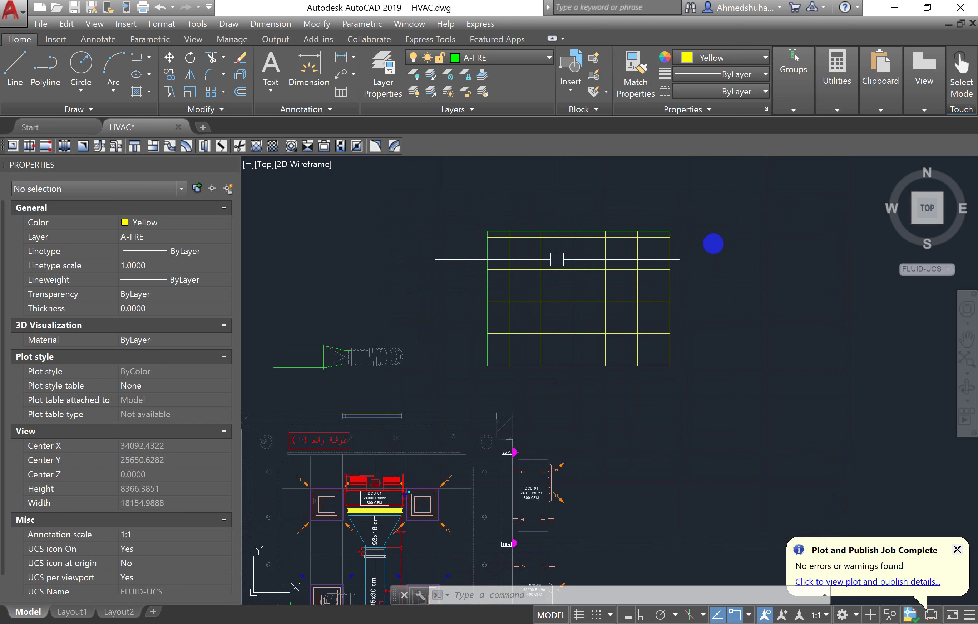
Window-select all 12 grid objects and delete them.
left_click(744, 196)
left_click(457, 382)
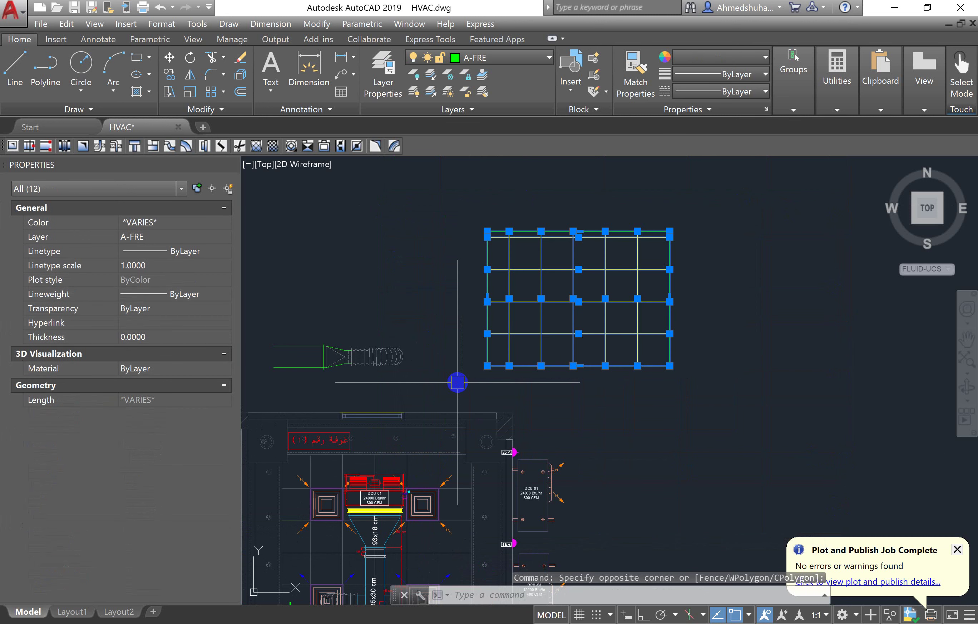
key("Delete")
scroll(596, 370, "down", 1)
scroll(642, 394, "down", 1)
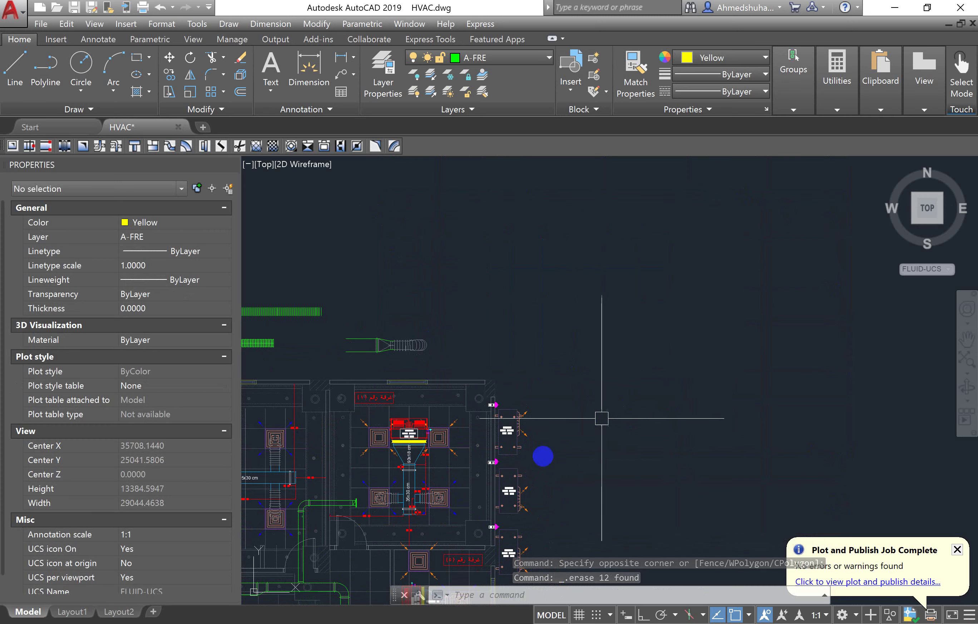
left_click(72, 612)
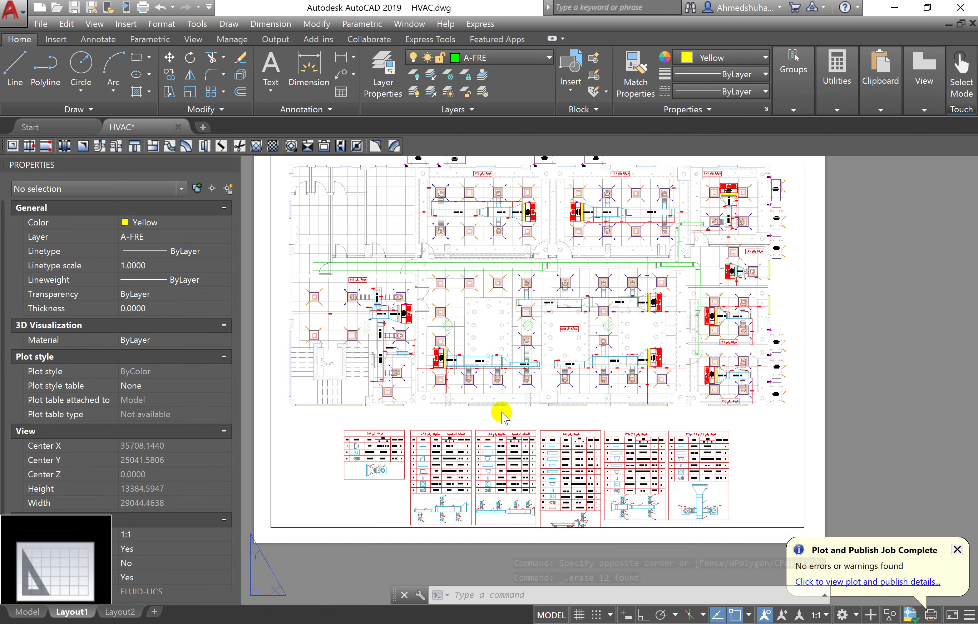
scroll(647, 337, "down", 3)
scroll(606, 365, "up", 2)
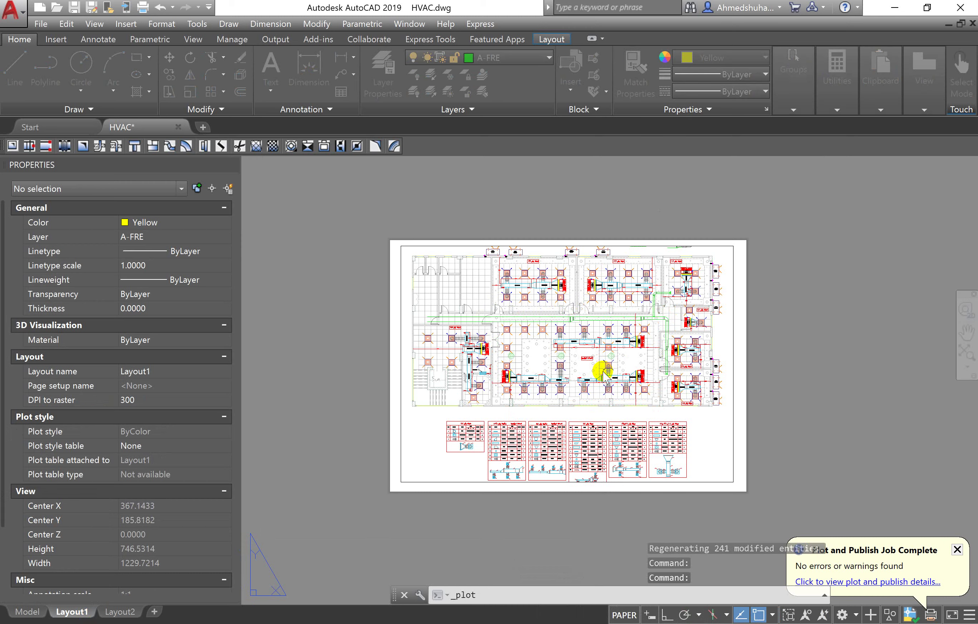
key("ctrl+p")
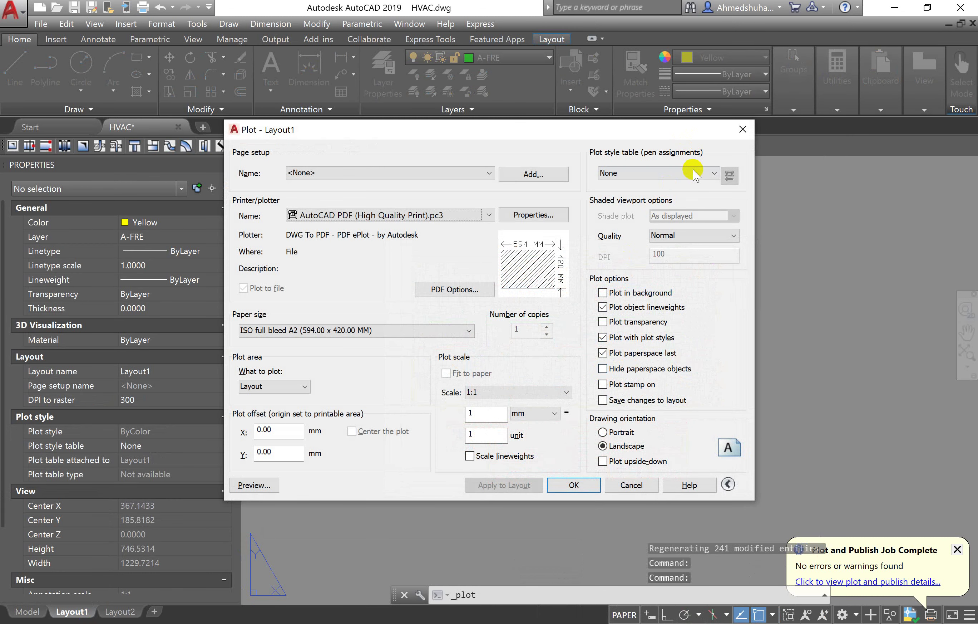
left_click(694, 174)
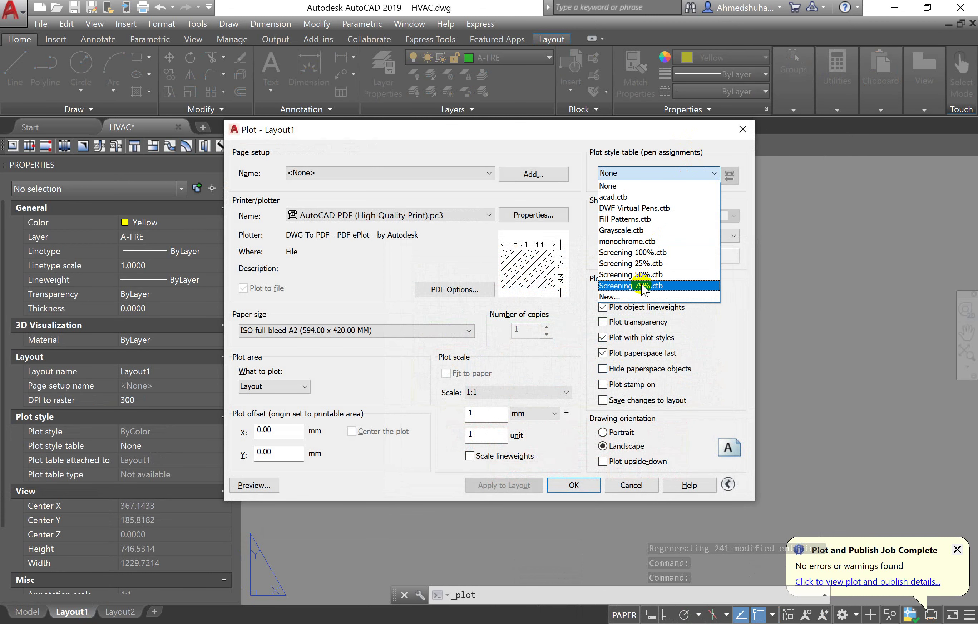
left_click(618, 296)
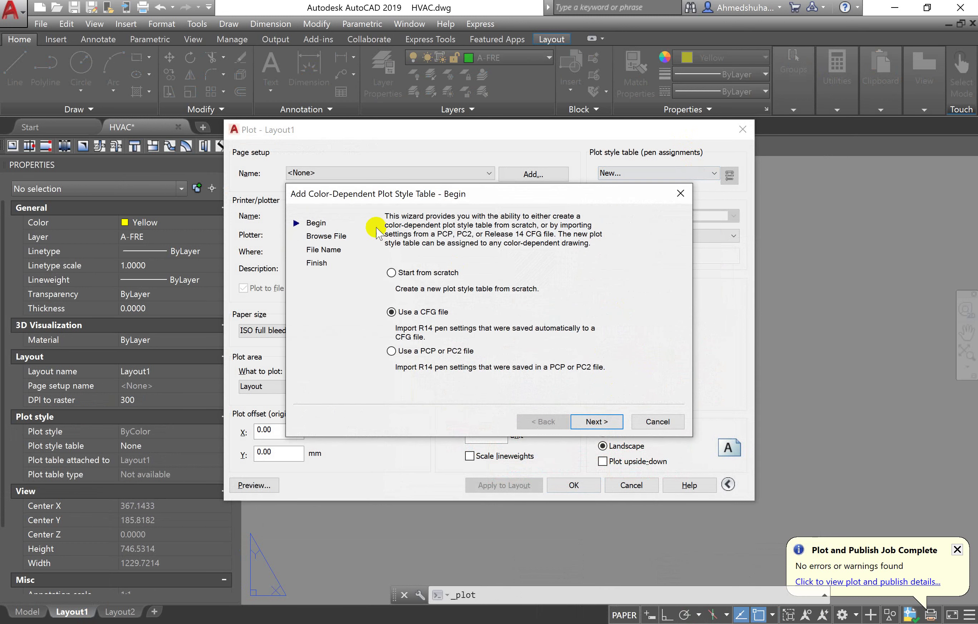
mouse_move(487, 195)
left_mouse_down()
mouse_move(555, 187)
mouse_move(530, 184)
mouse_move(501, 159)
left_mouse_up()
left_click(622, 383)
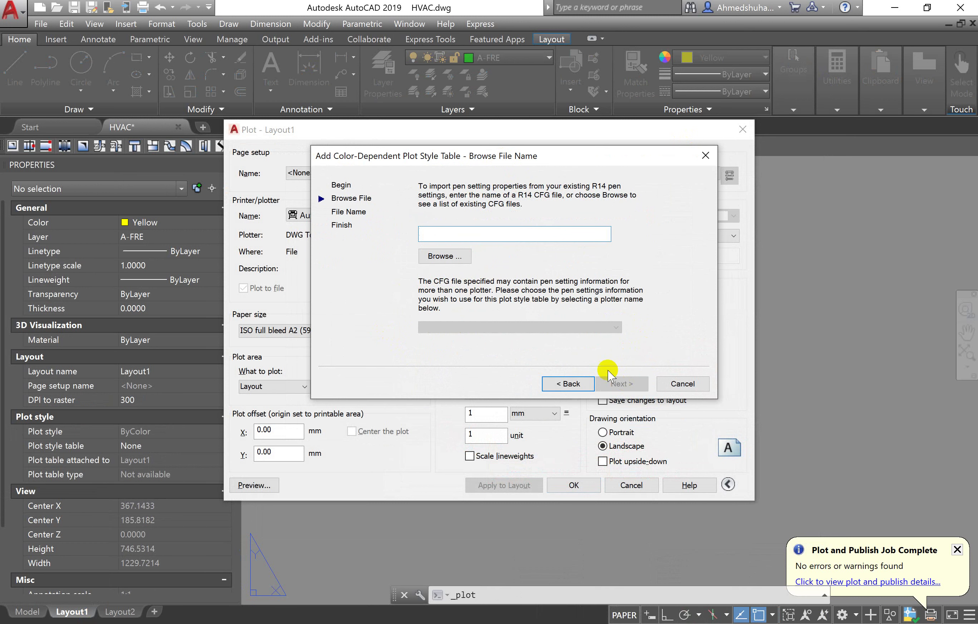
left_click(444, 255)
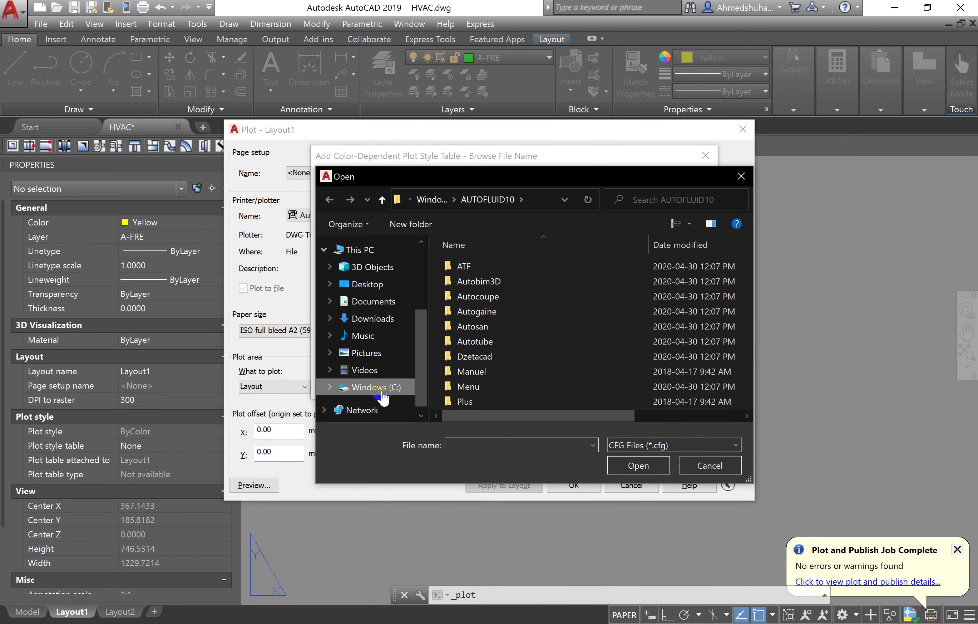
left_click(367, 284)
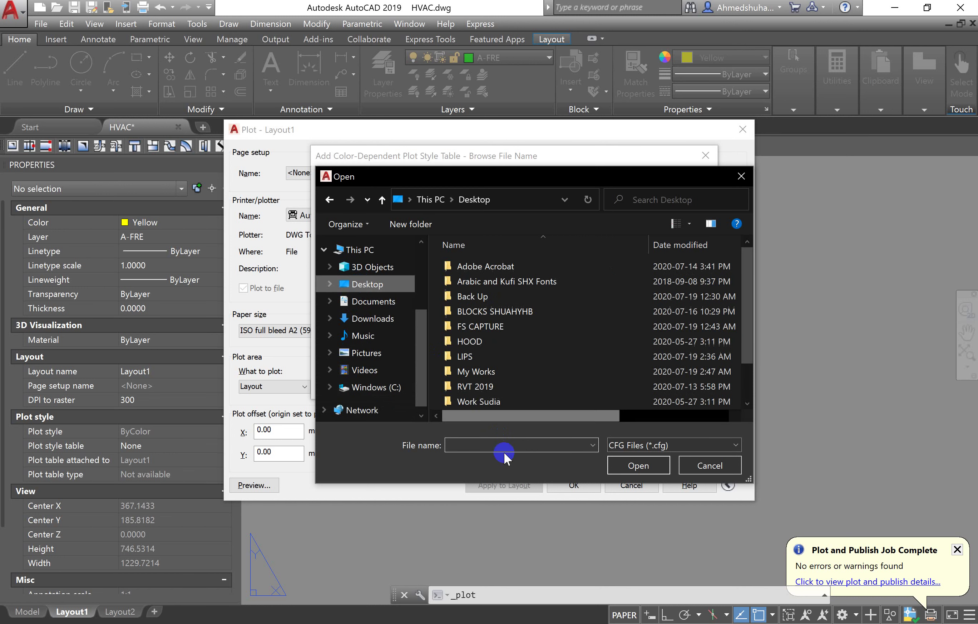
type("A")
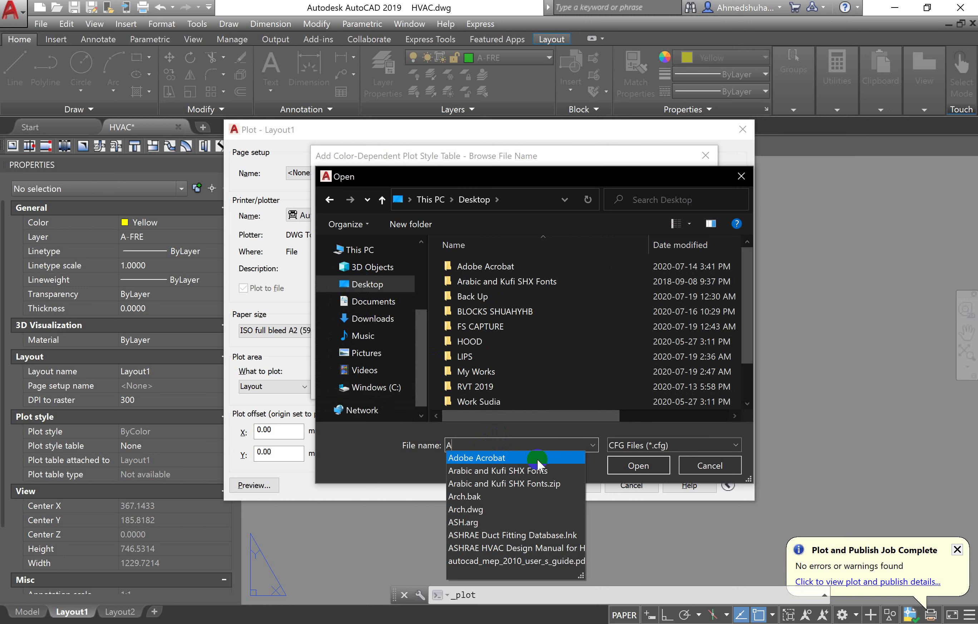
left_click(500, 270)
scroll(509, 361, "down", 1)
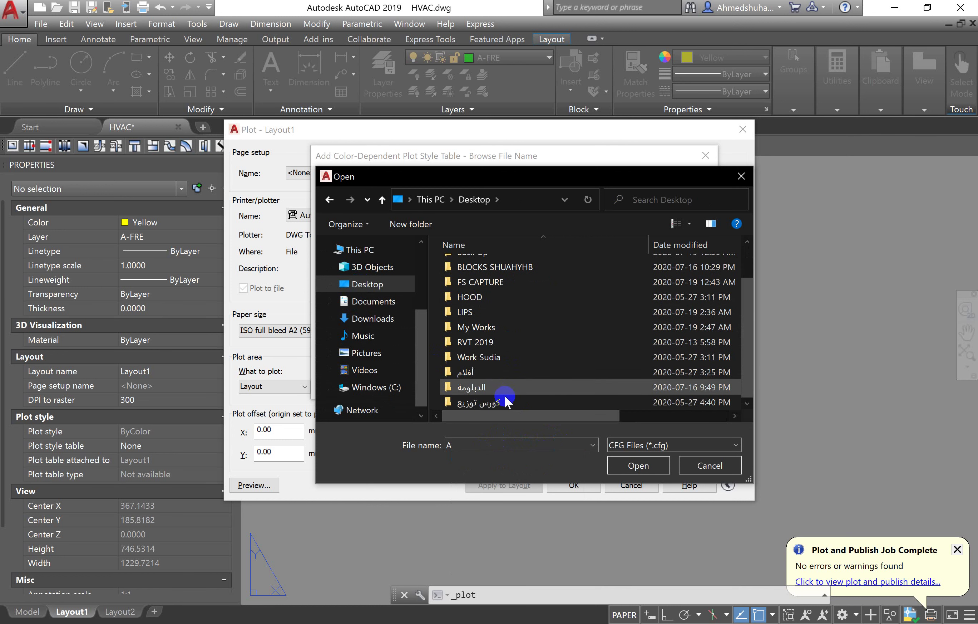
left_click(480, 387)
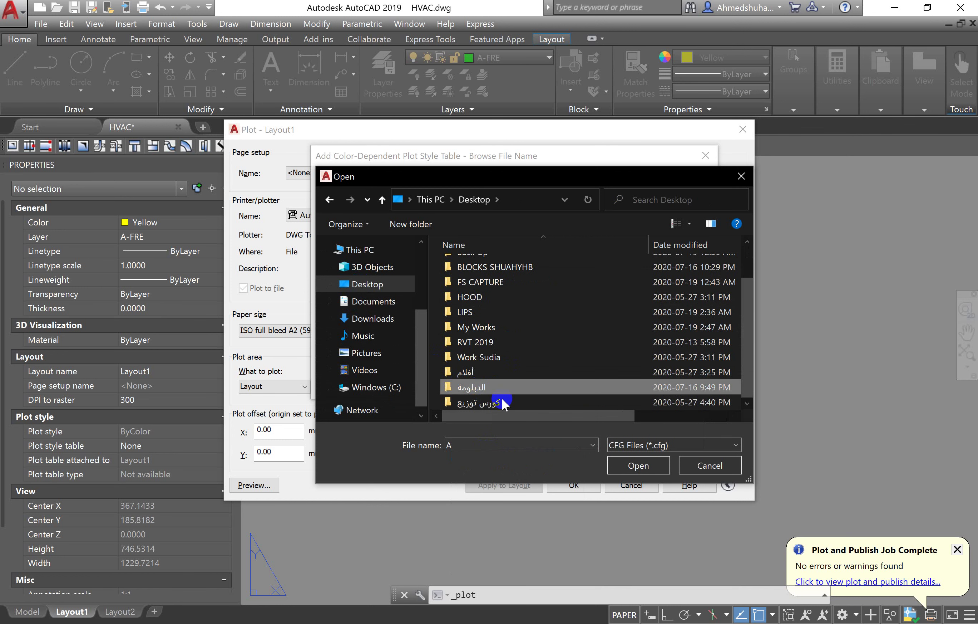
left_click(645, 463)
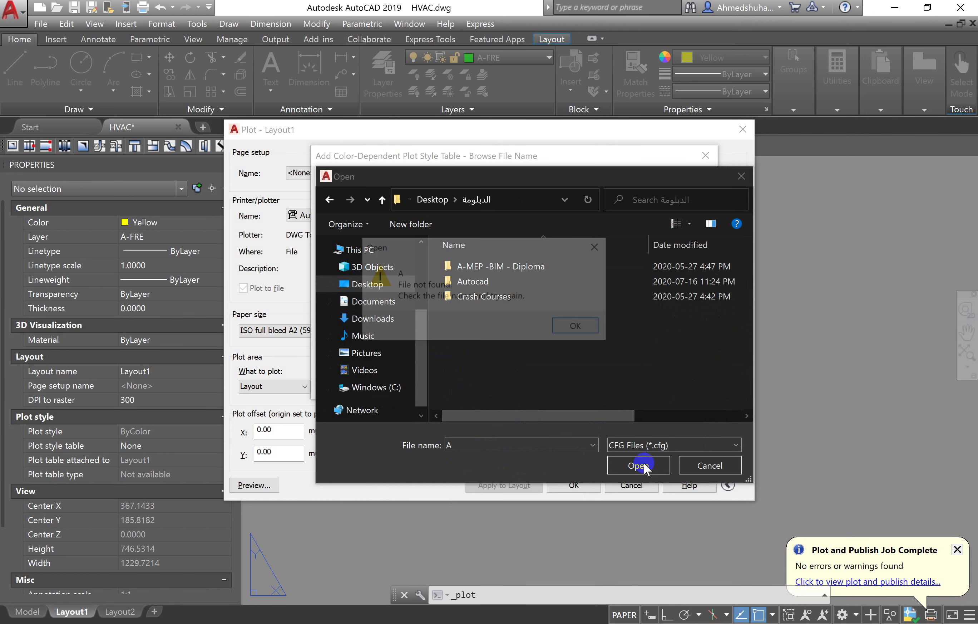
left_click(559, 329)
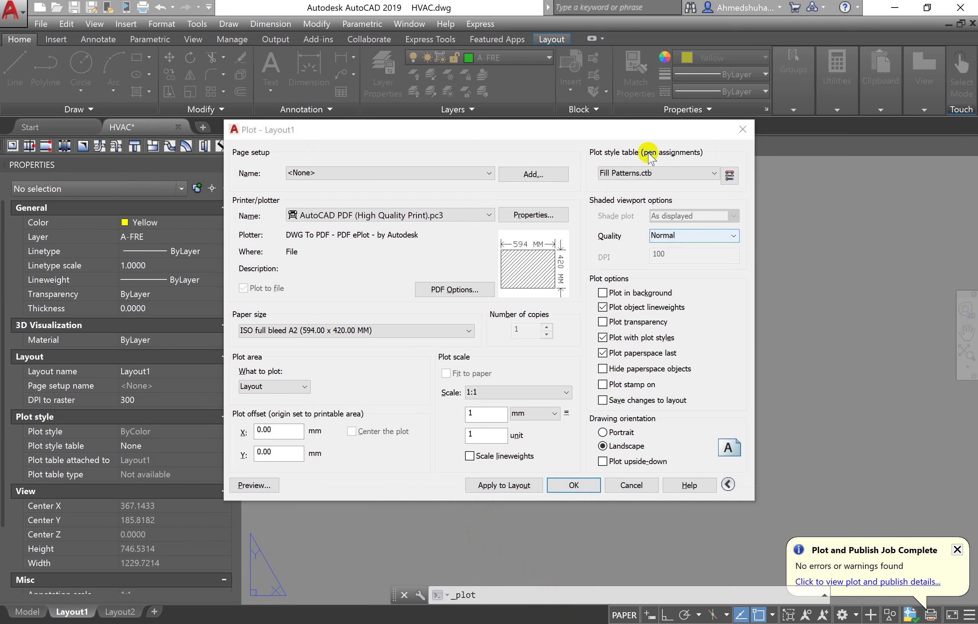
Keep Fill Patterns.ctb as the plot style table.
left_click(662, 173)
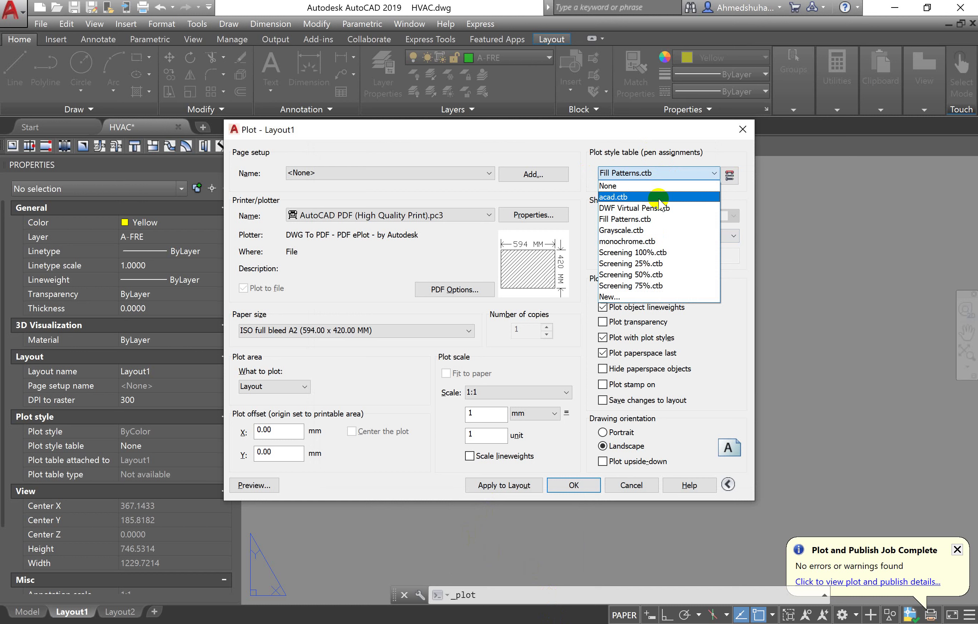
left_click(654, 172)
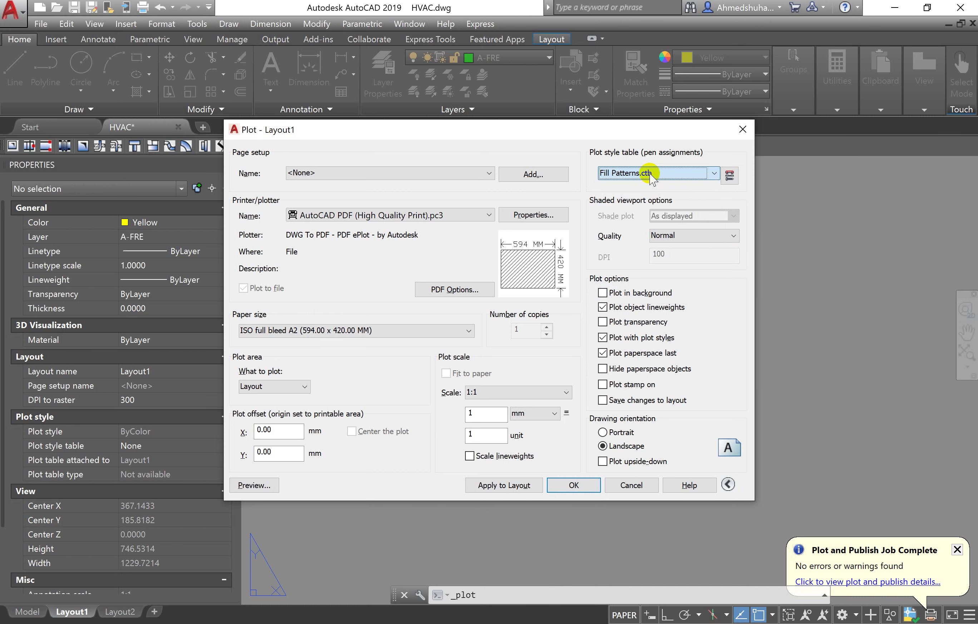
left_click(647, 177)
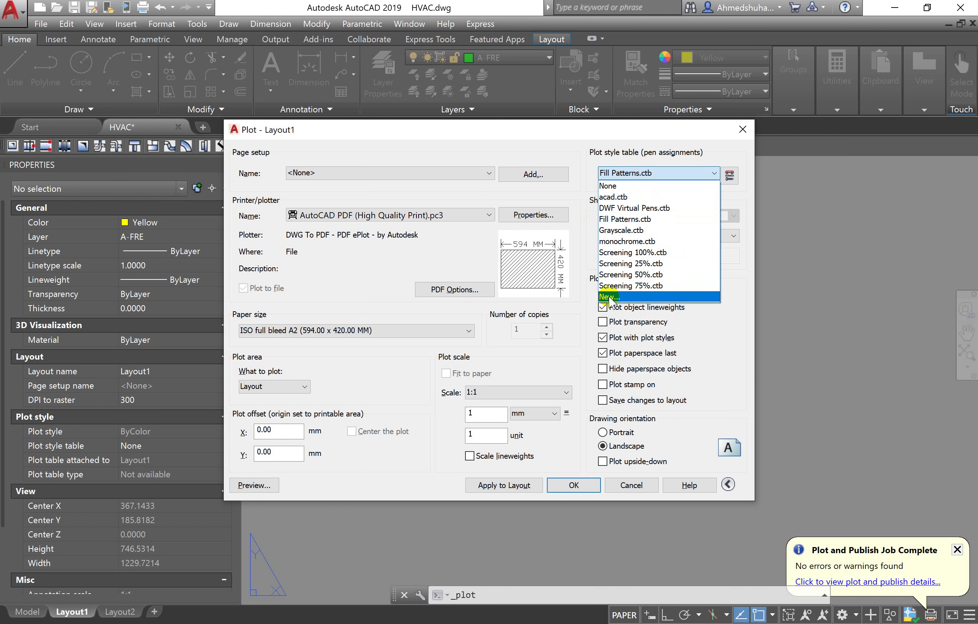
left_click(621, 222)
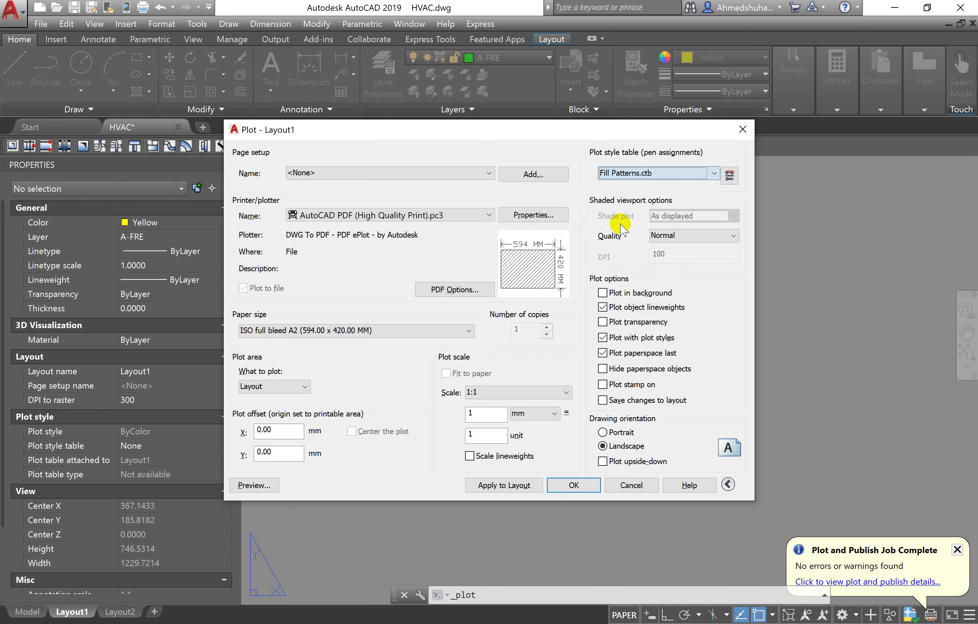
Edit Fill Patterns.ctb so colours 242–255 use a 0.0000 mm lineweight.
left_click(731, 176)
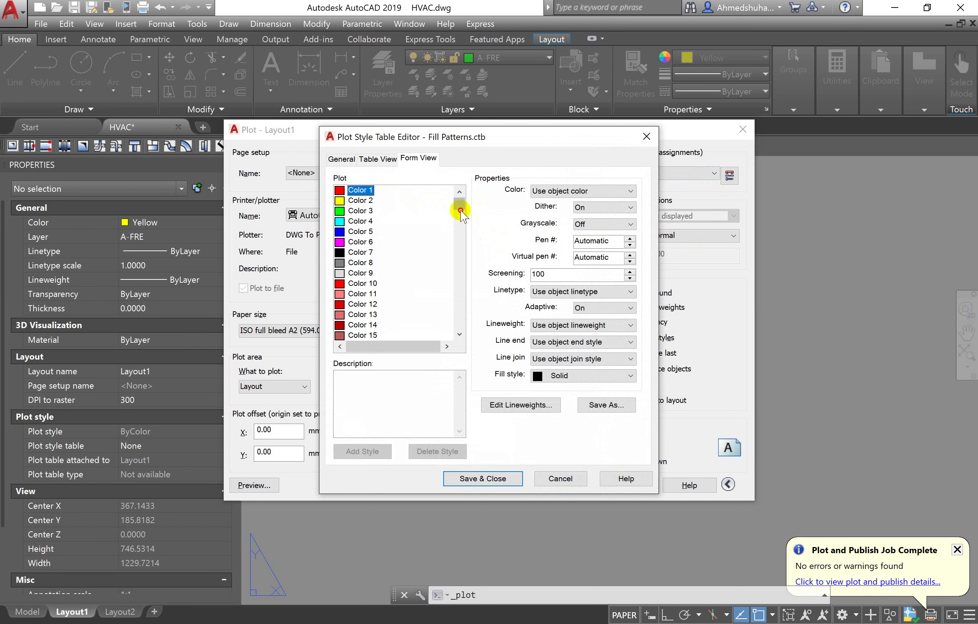
left_click_drag(459, 203, 459, 322)
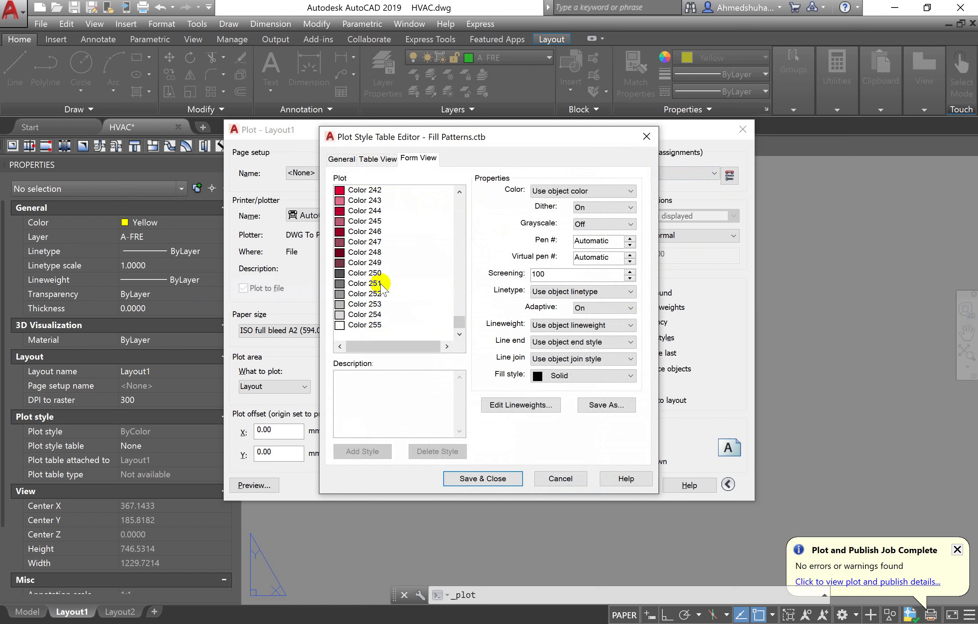
left_click(413, 325, "shift")
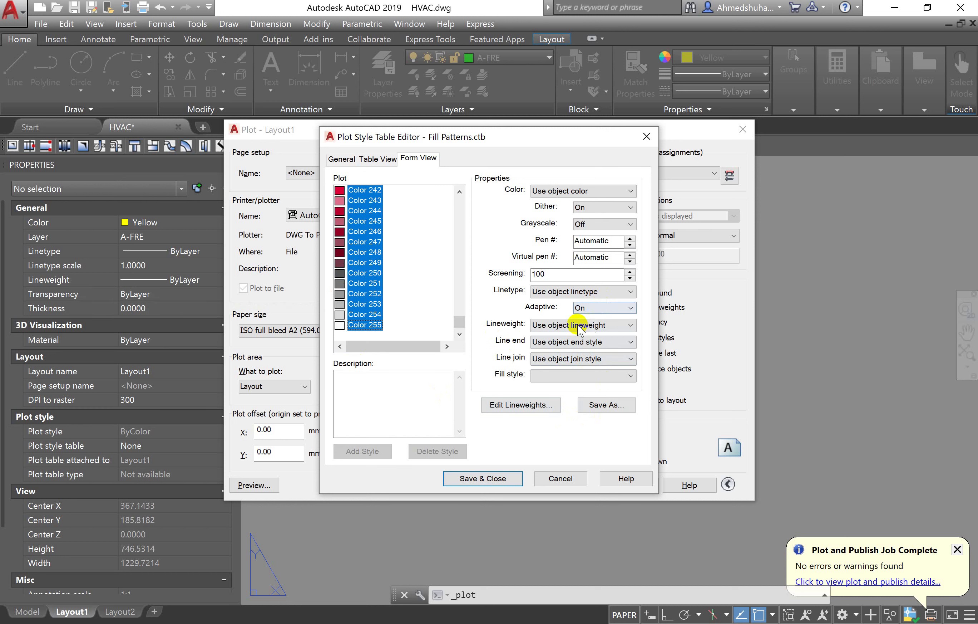
left_click(567, 325)
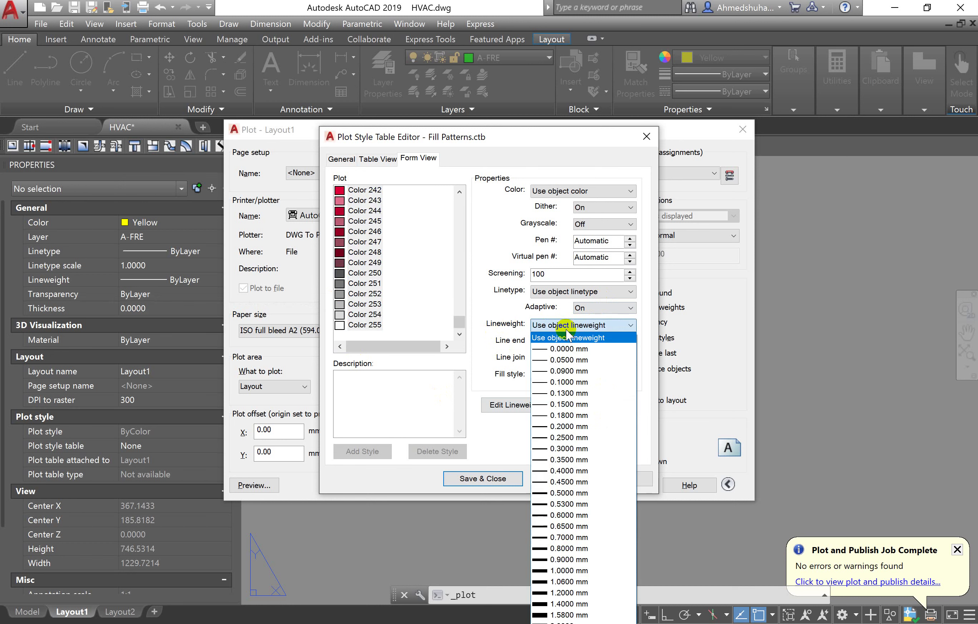
left_click(579, 356)
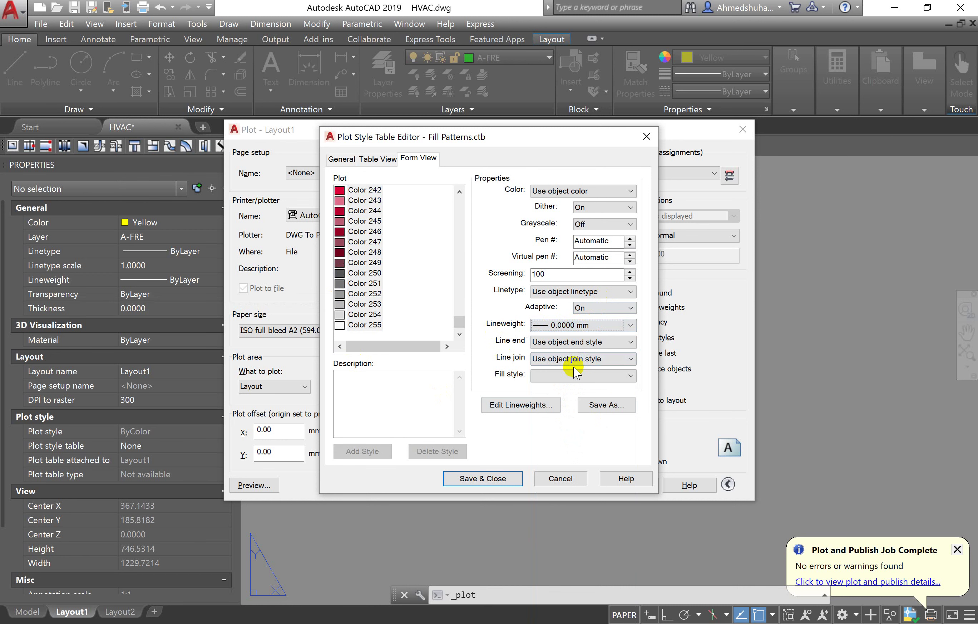
left_click(607, 404)
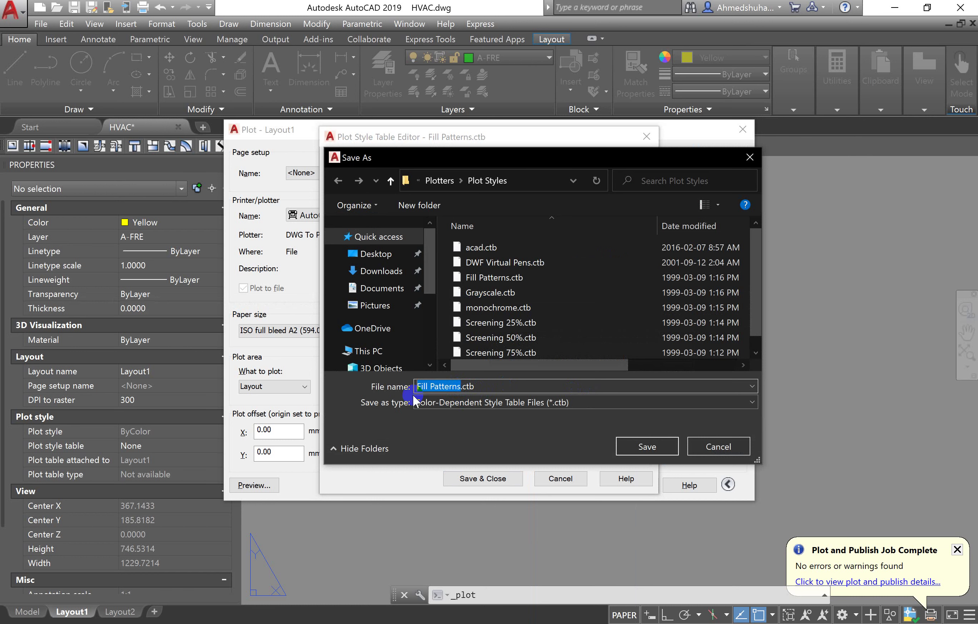
Save the edited plot style table as ASH.ctb.
type("ASH")
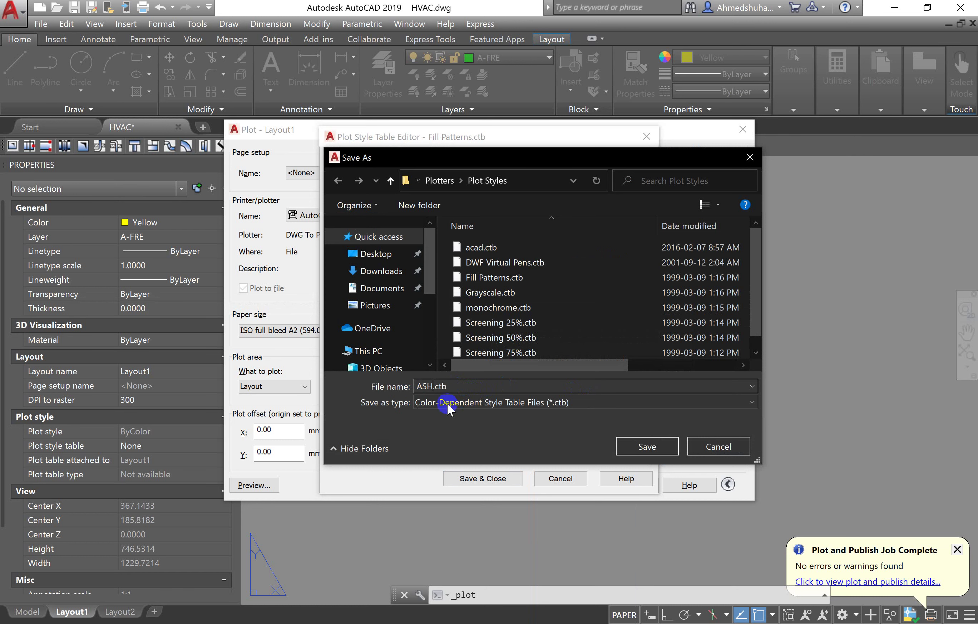
left_click(646, 446)
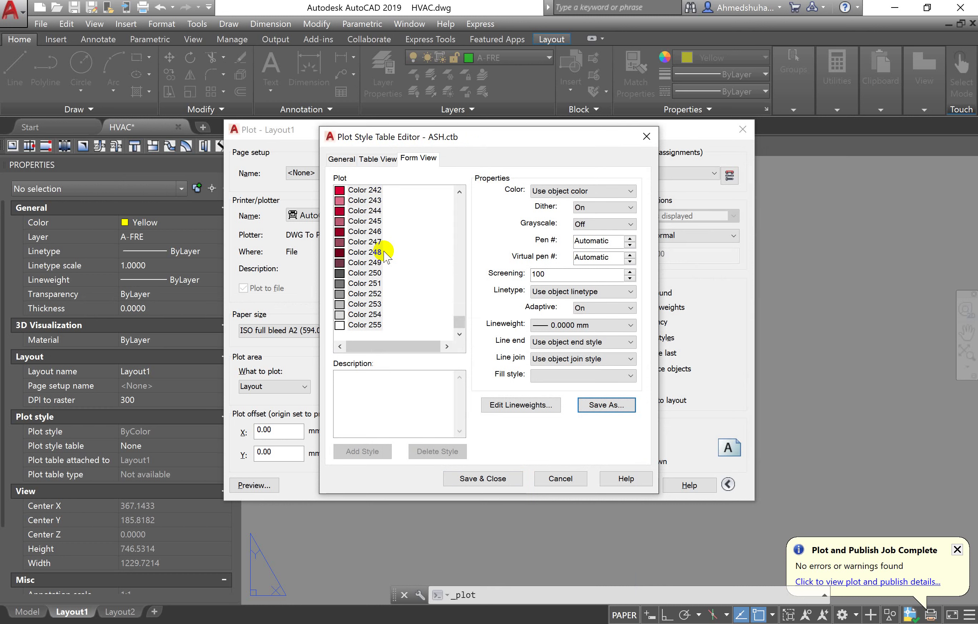
left_click(443, 242)
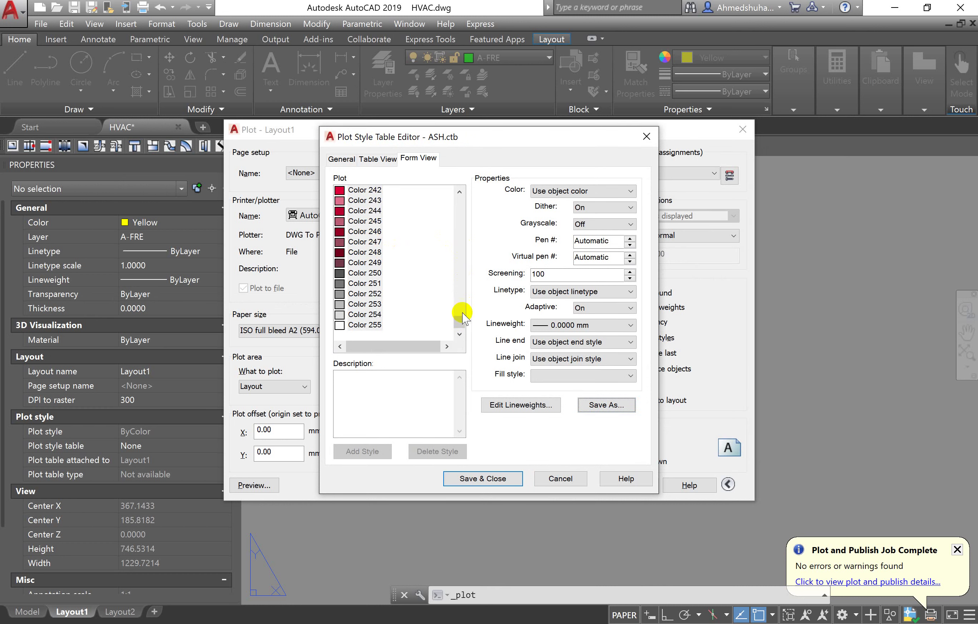
left_click_drag(456, 322, 457, 190)
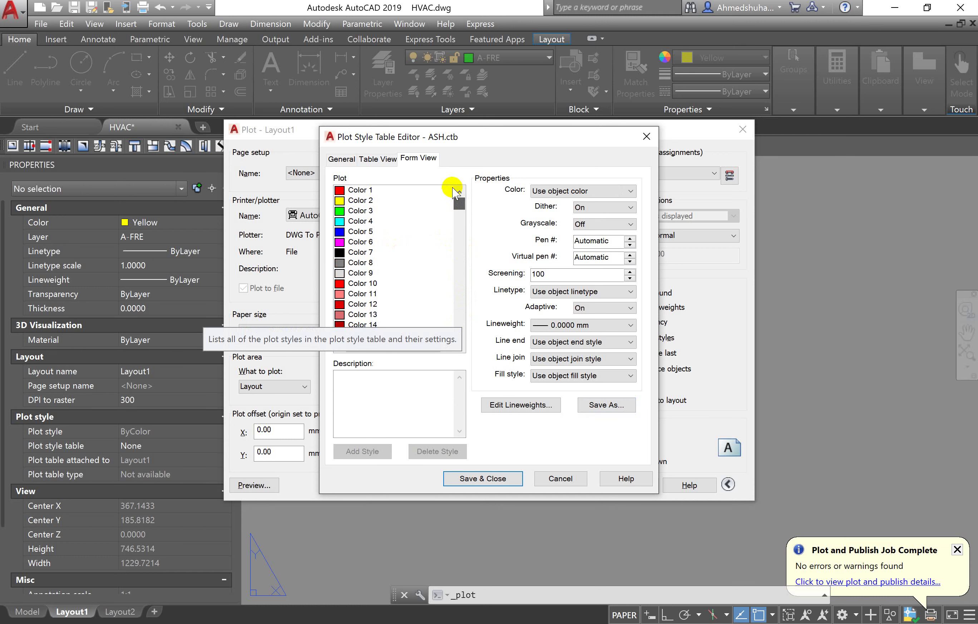
Give Color 1 a 0.0500 mm lineweight, then save and close the table.
left_click(357, 190)
key("Down")
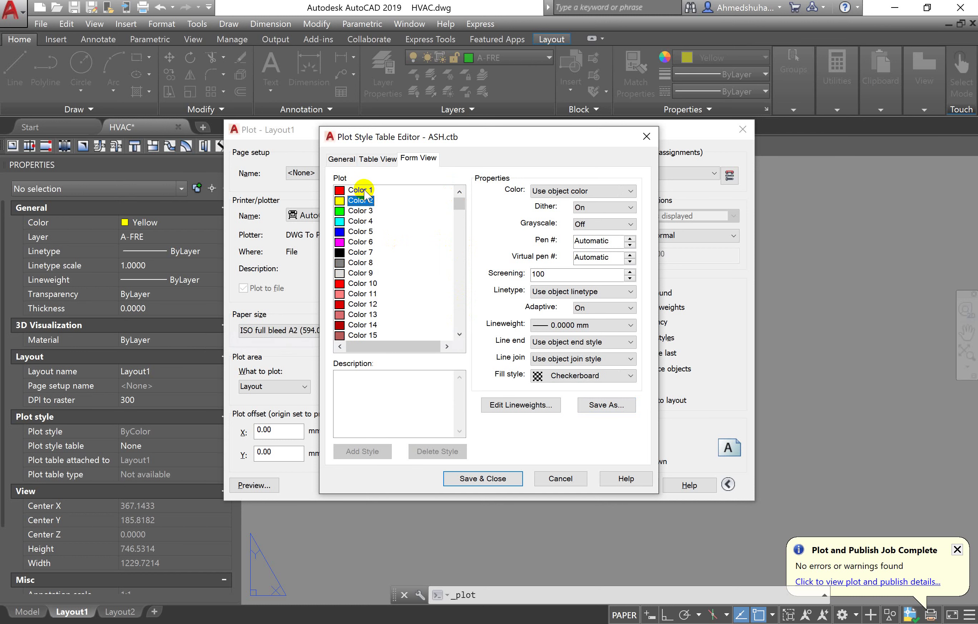
left_click(583, 324)
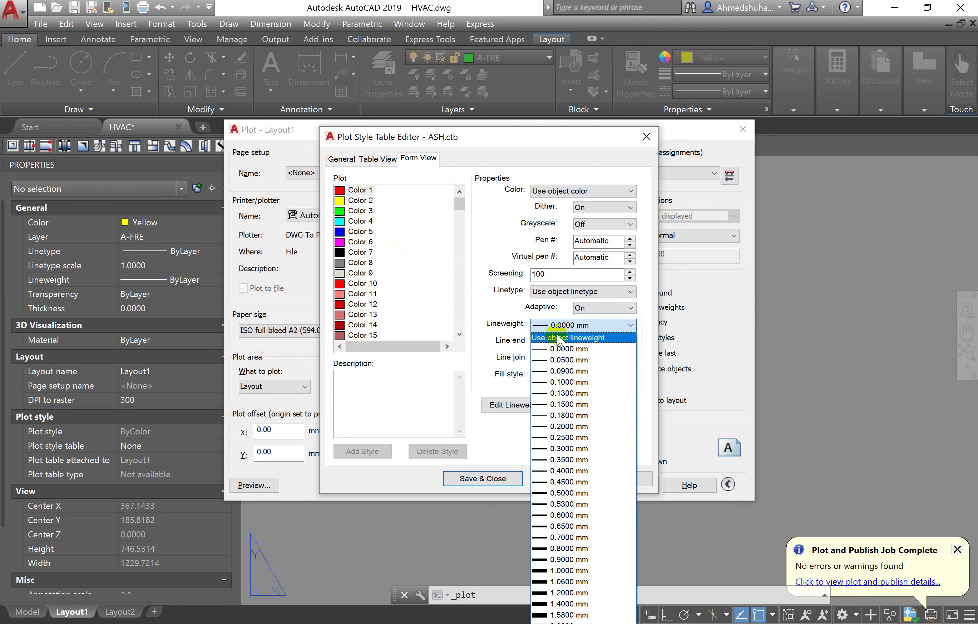
left_click(561, 360)
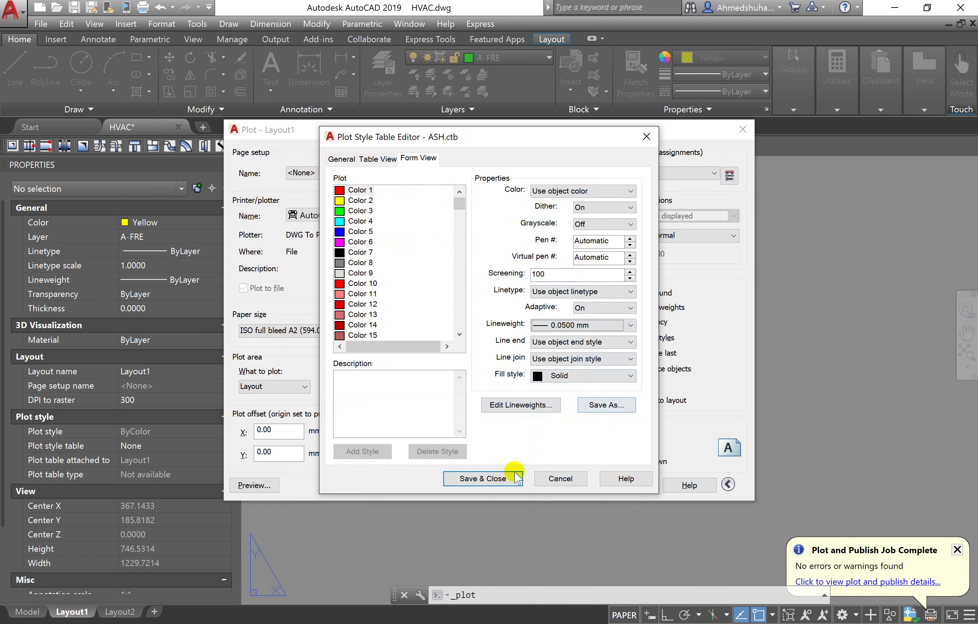
left_click(505, 478)
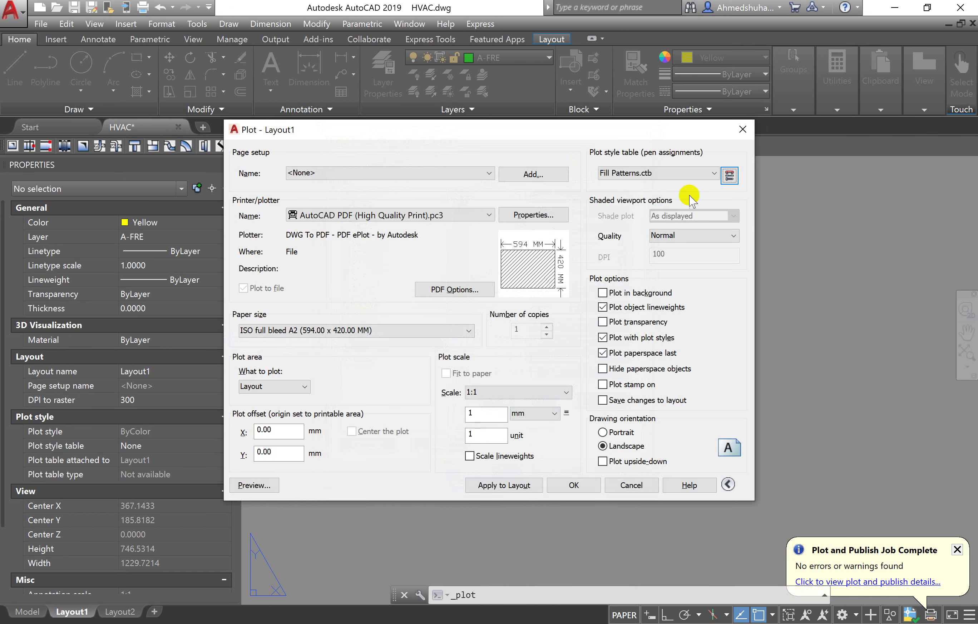
Make ASH.ctb the plot style table for Layout1.
left_click(695, 173)
left_click(695, 173)
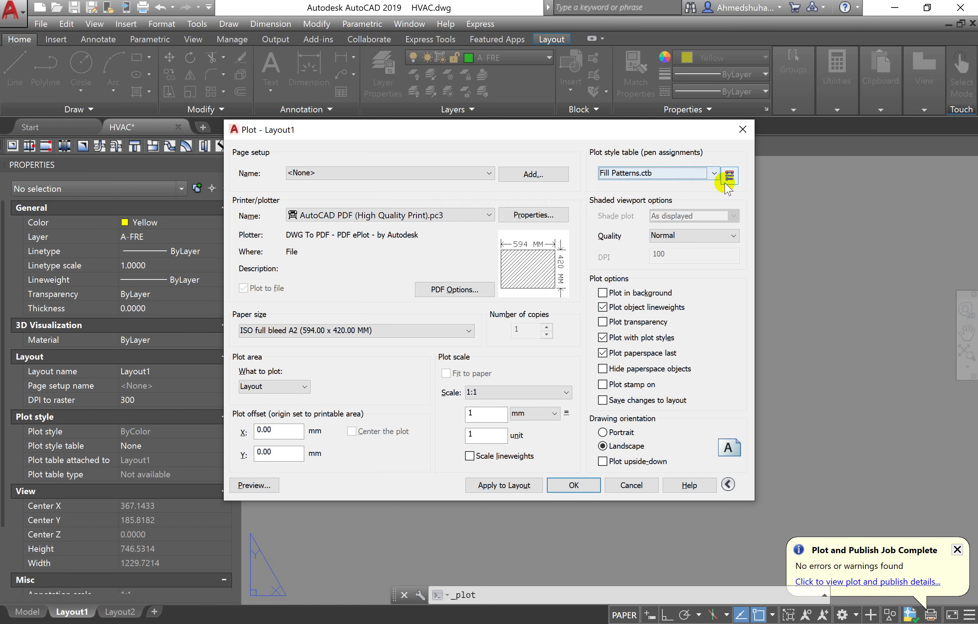
left_click(687, 176)
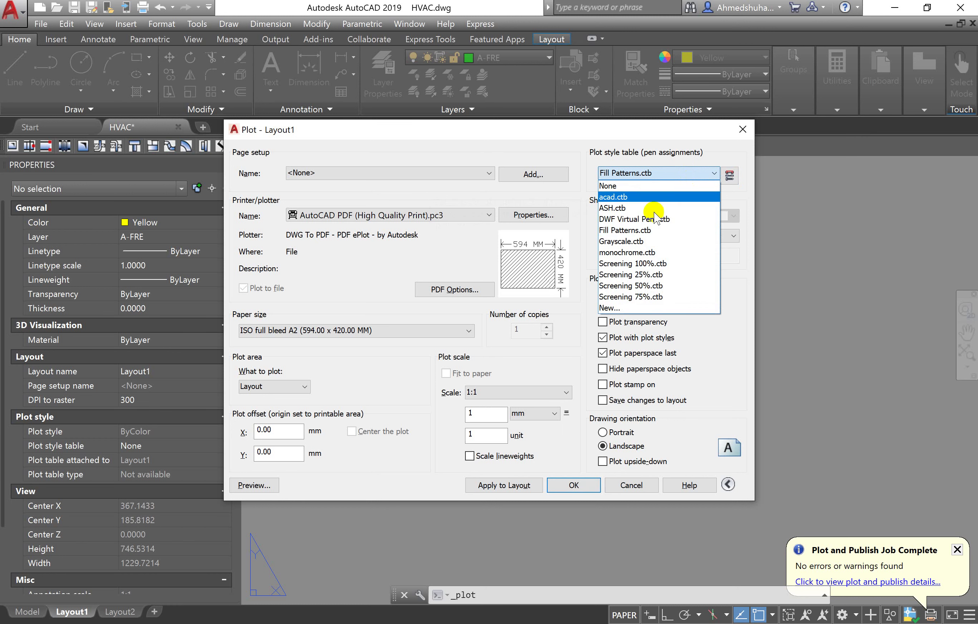
left_click(617, 212)
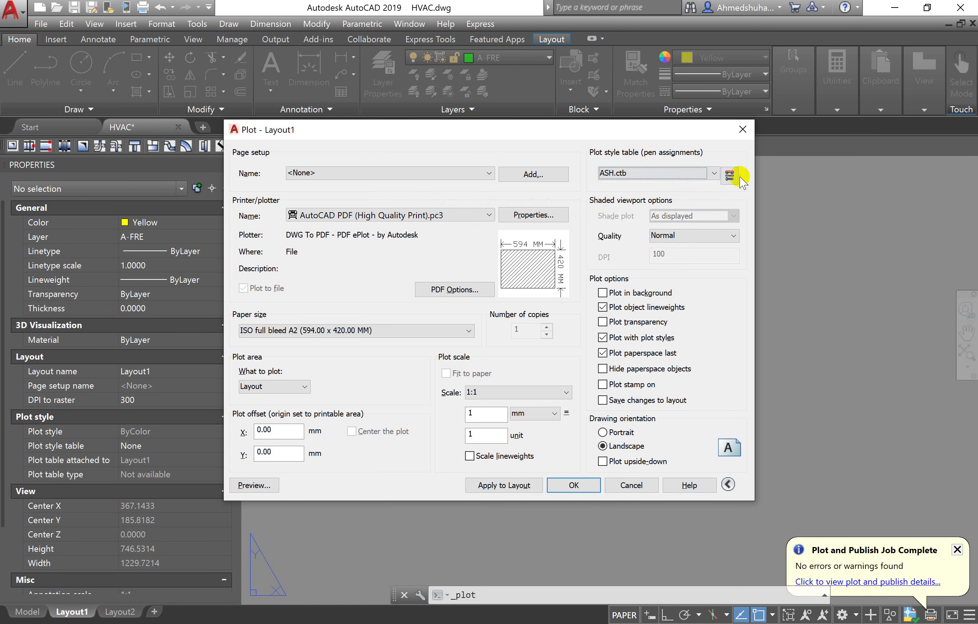
Reopen ASH.ctb, review Color 2's lineweight without changing it, and save and close.
left_click(730, 175)
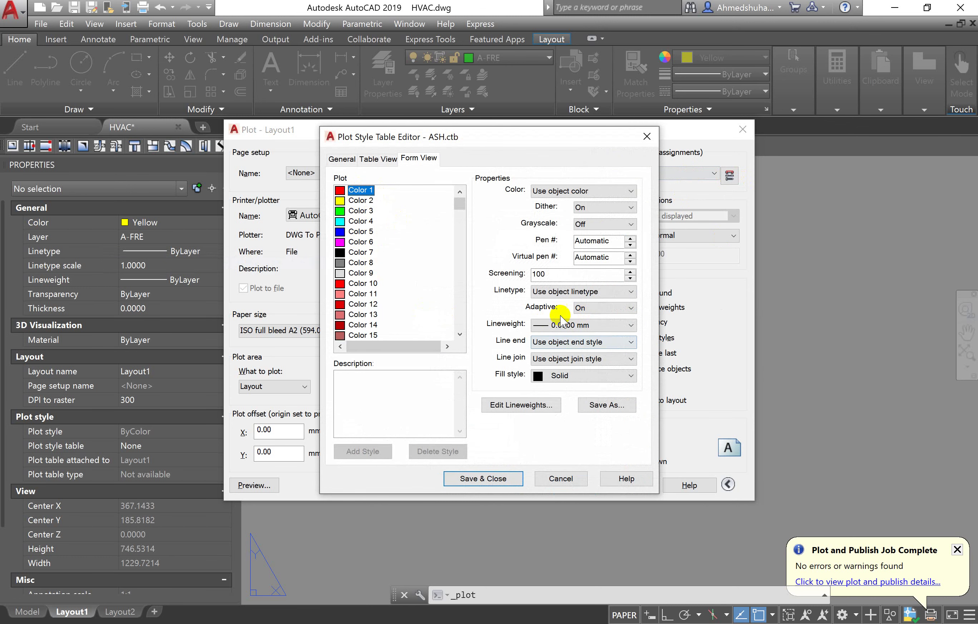
left_click(354, 201)
left_click(580, 325)
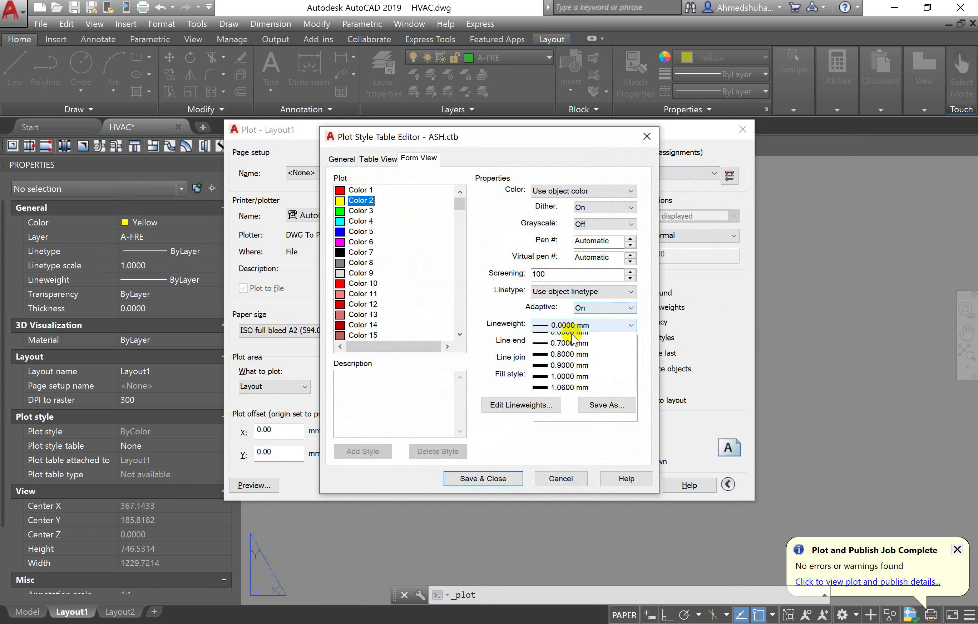
left_click(362, 314)
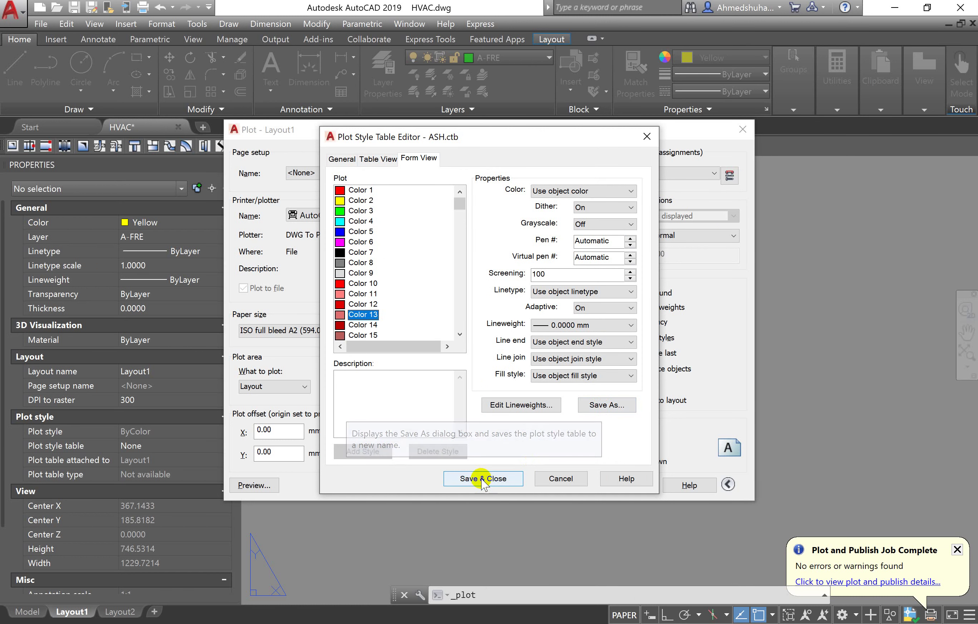
left_click(506, 479)
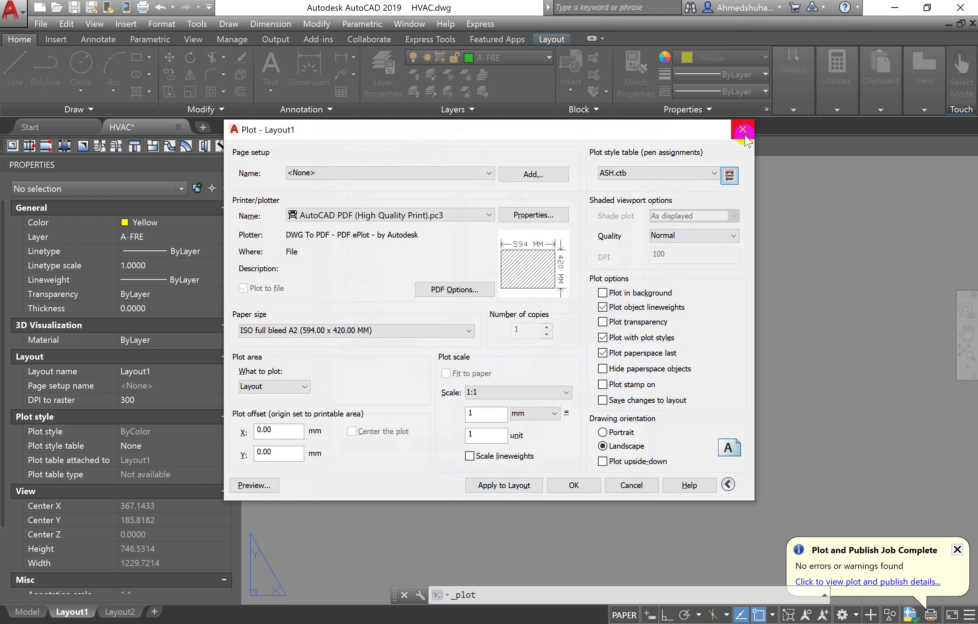
Start a new plot style table, cancel the wizard, and close the Layout1 plot dialog unplotted.
left_click(690, 173)
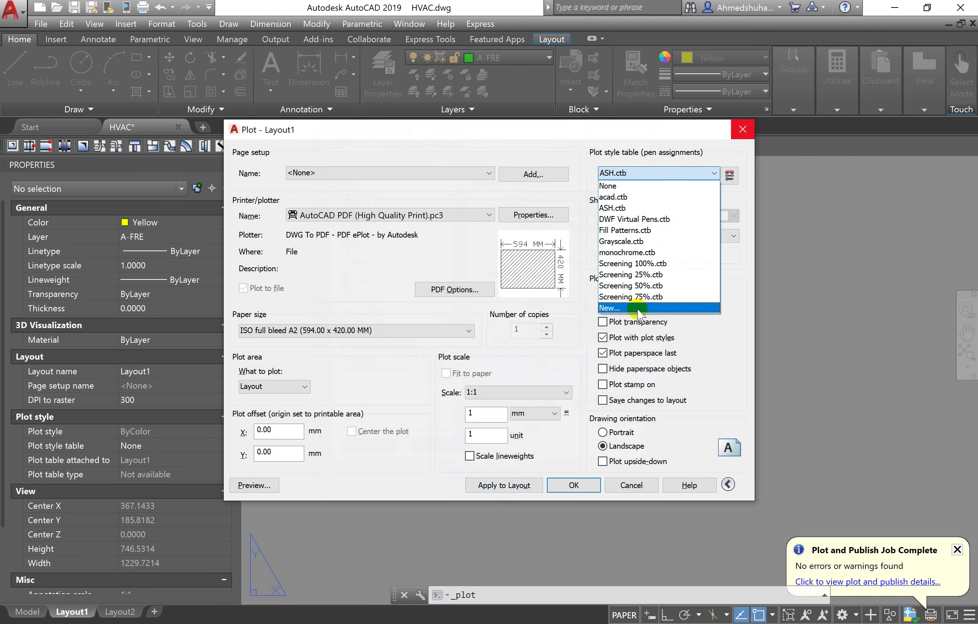
left_click(625, 308)
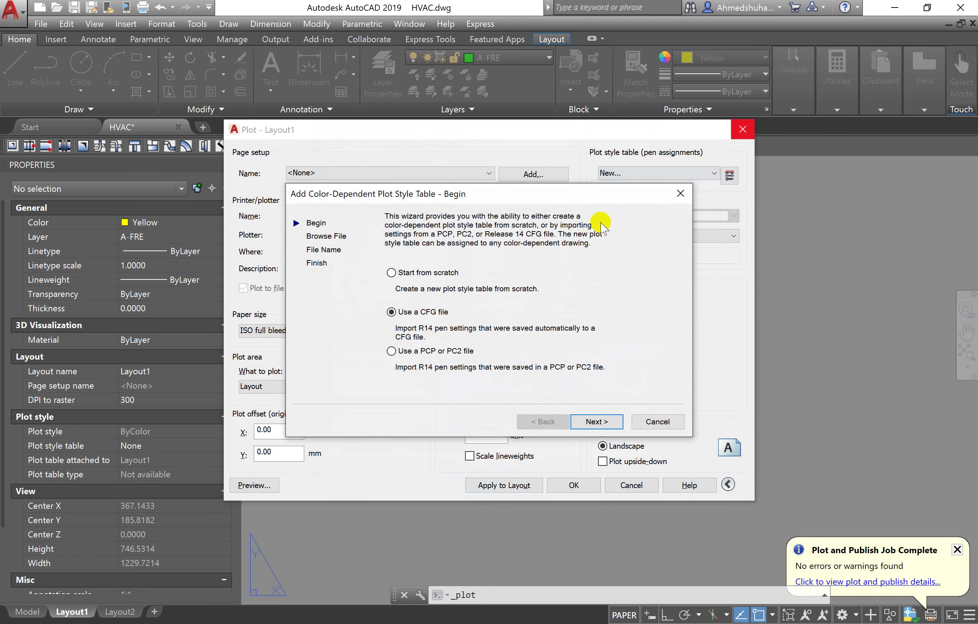
left_click(681, 193)
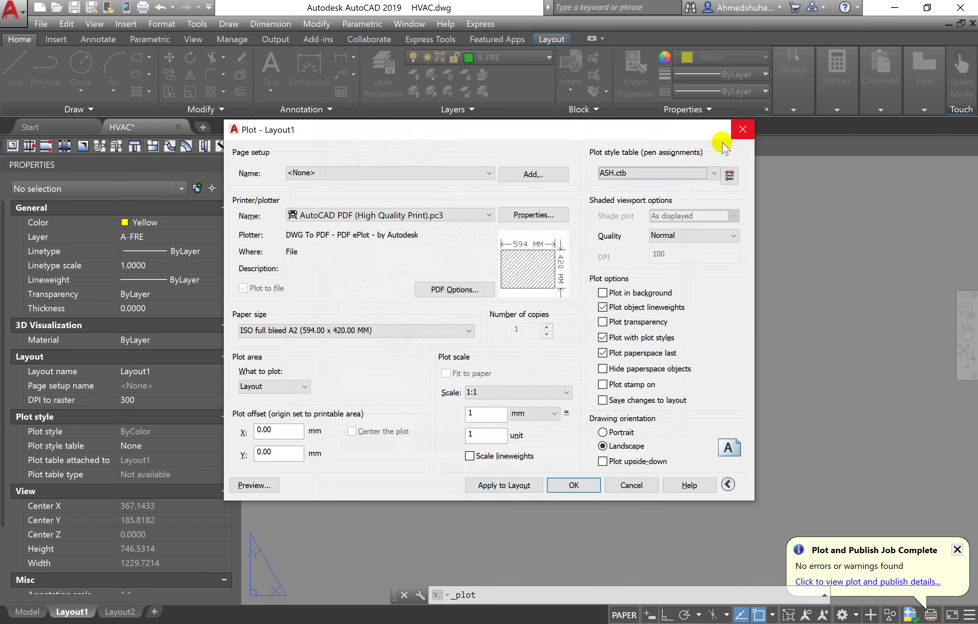
left_click(737, 135)
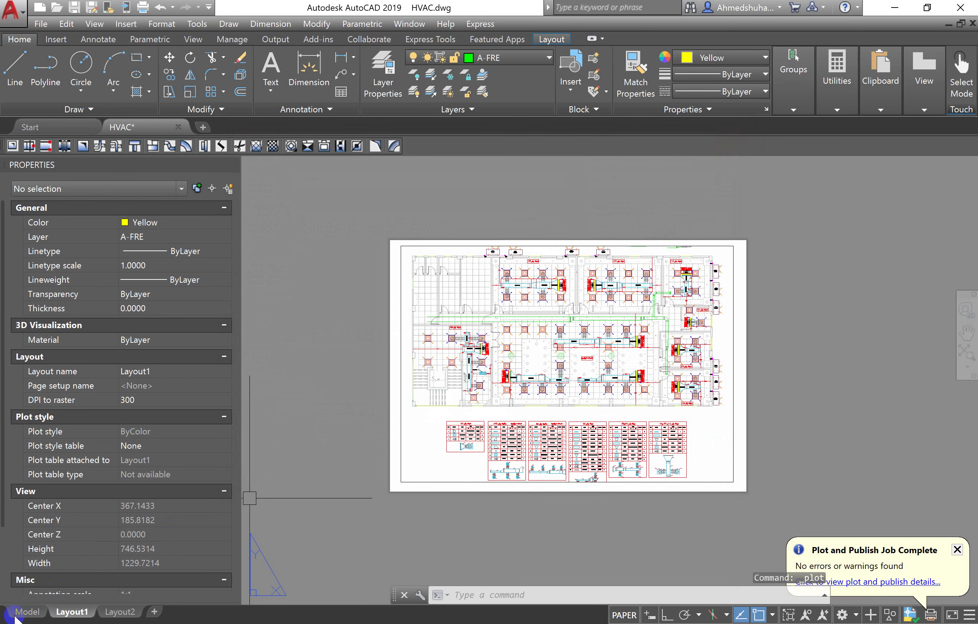
Switch to model space, zoom to the whole HVAC plan, and open Options with OP.
left_click(25, 611)
scroll(593, 330, "down", 5)
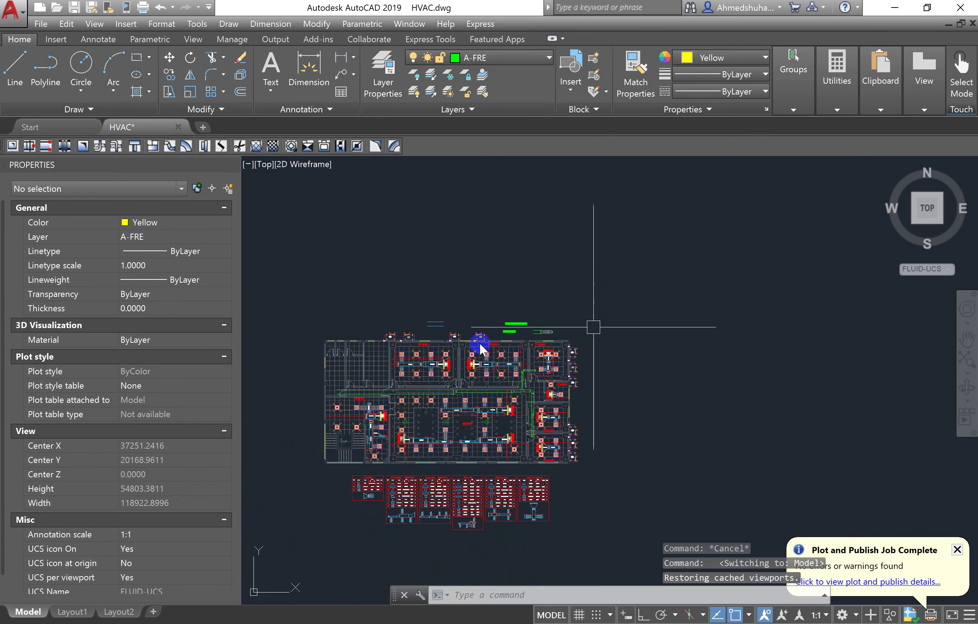
scroll(477, 342, "up", 2)
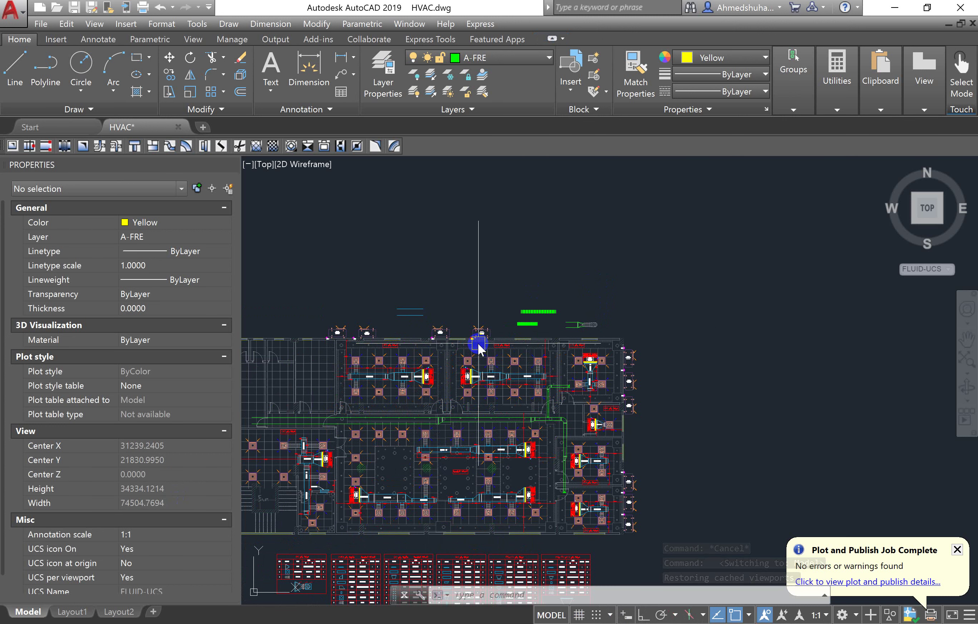
left_click(679, 233)
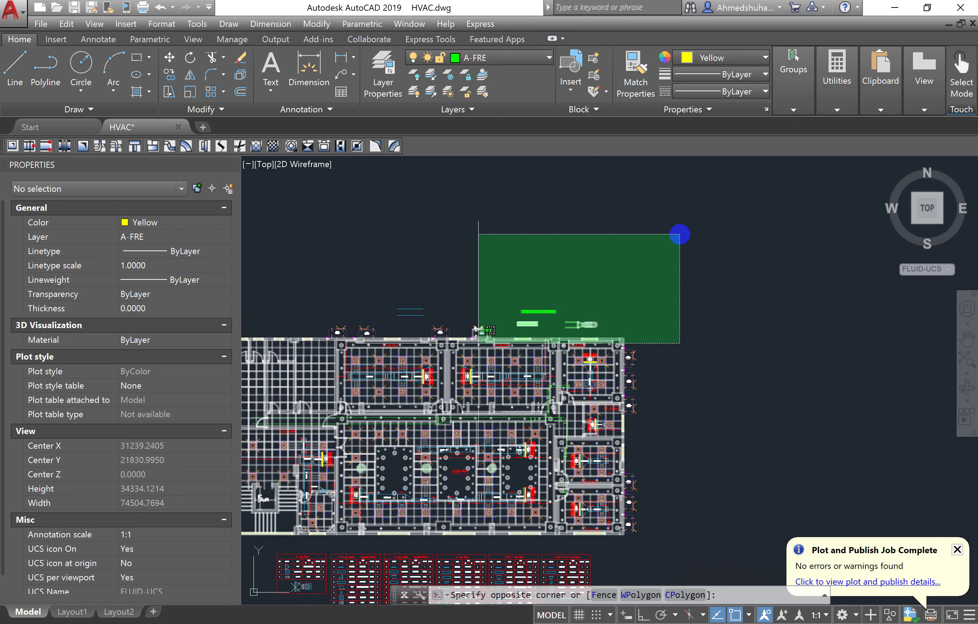
left_click(513, 600)
type("op")
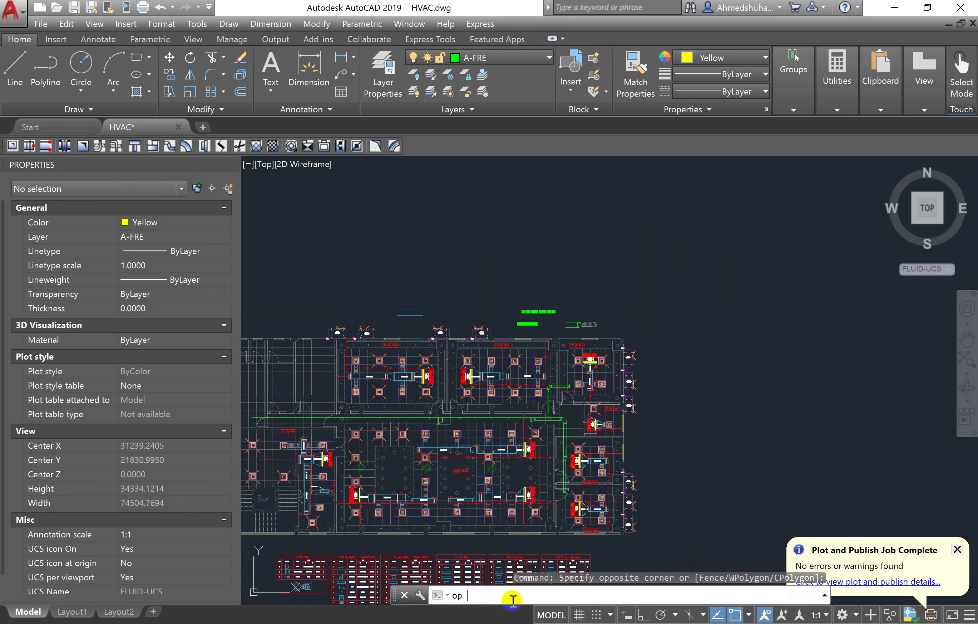
key("Return")
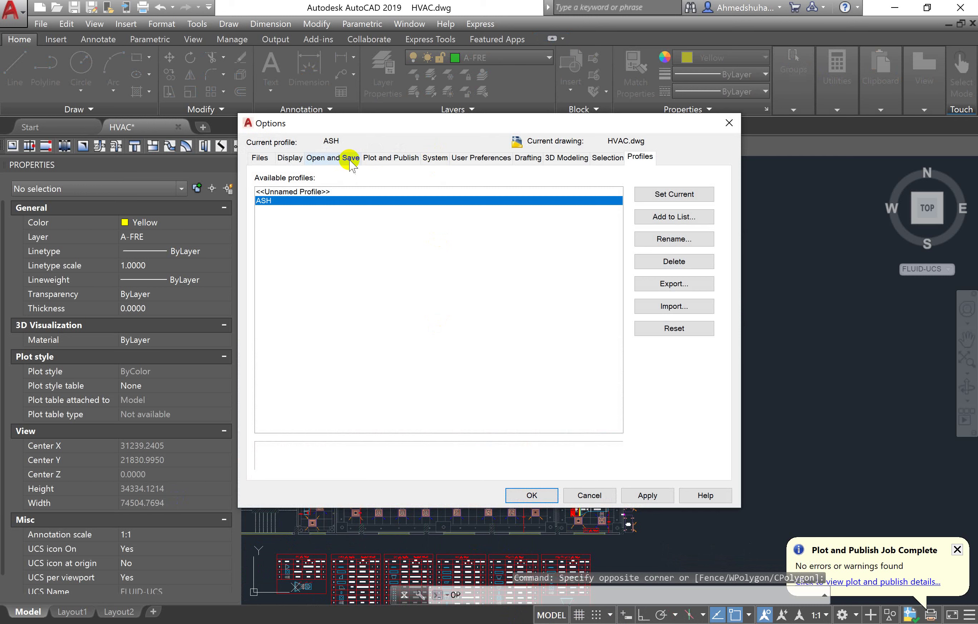
Review the Plot and Publish tab's default plot-to-file folder, then close Options.
left_click(369, 161)
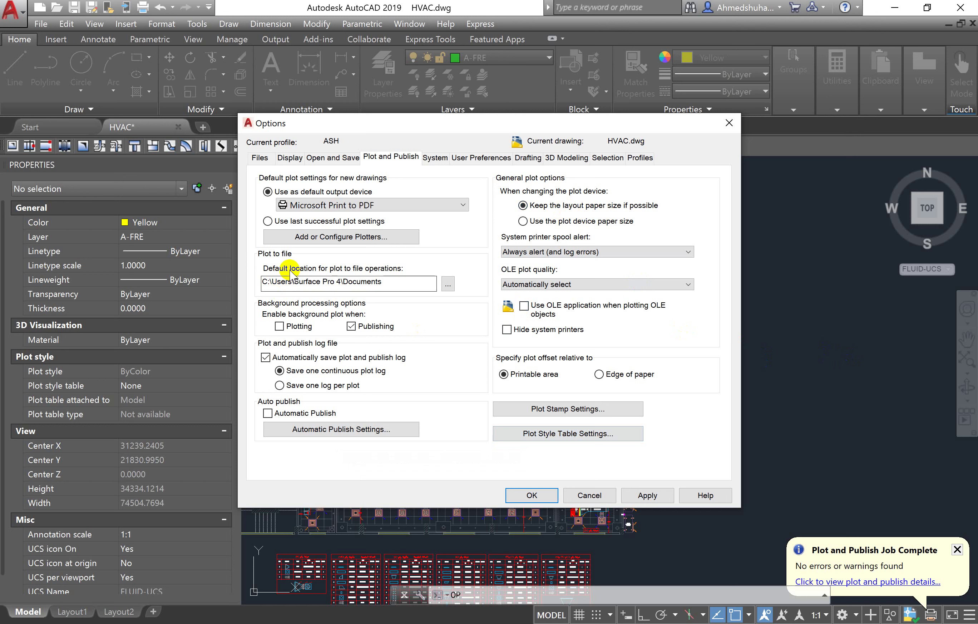
left_click(313, 279)
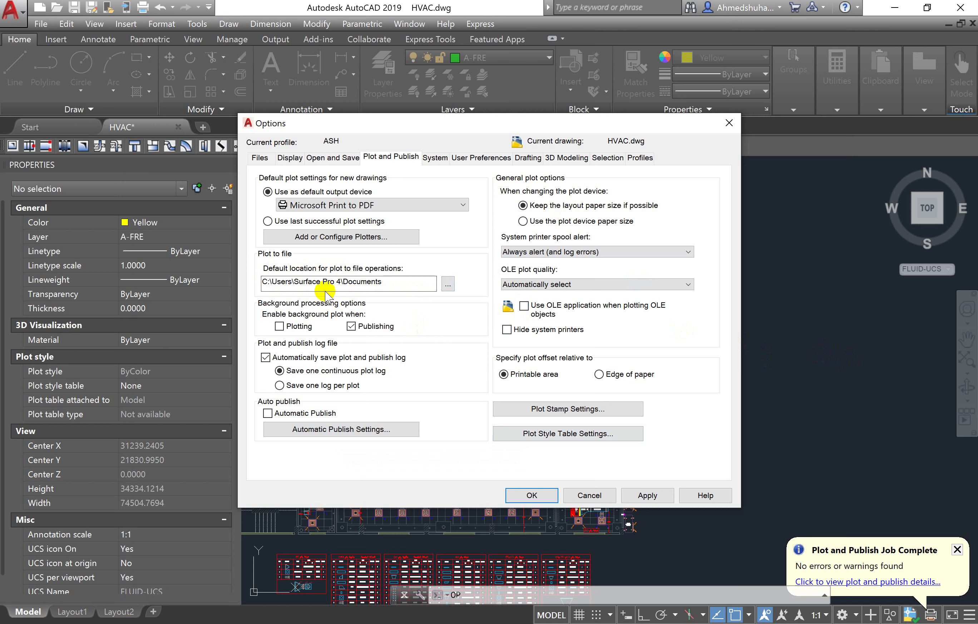
left_click(729, 123)
left_click(90, 616)
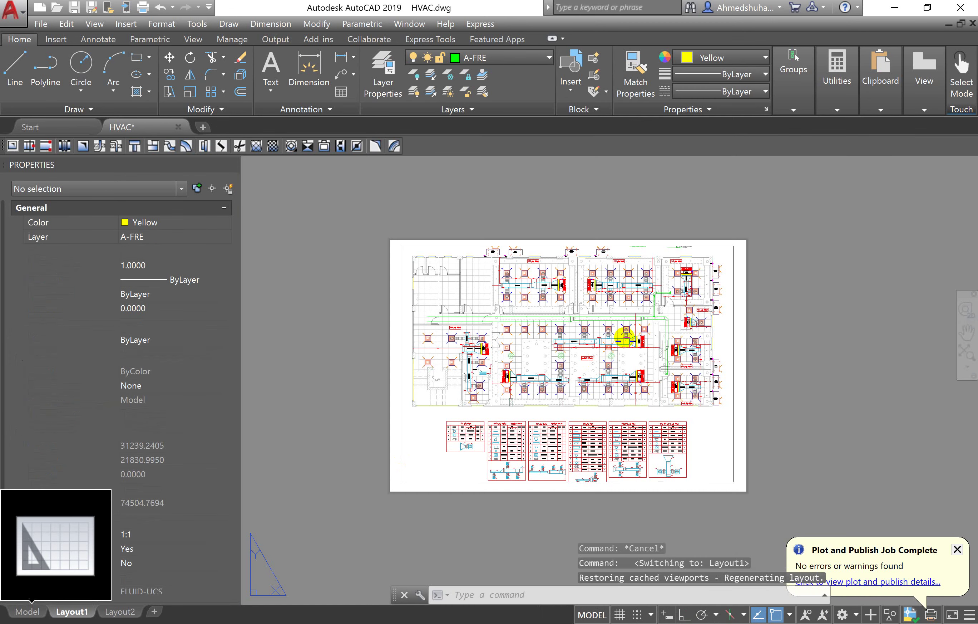
key("ctrl+p")
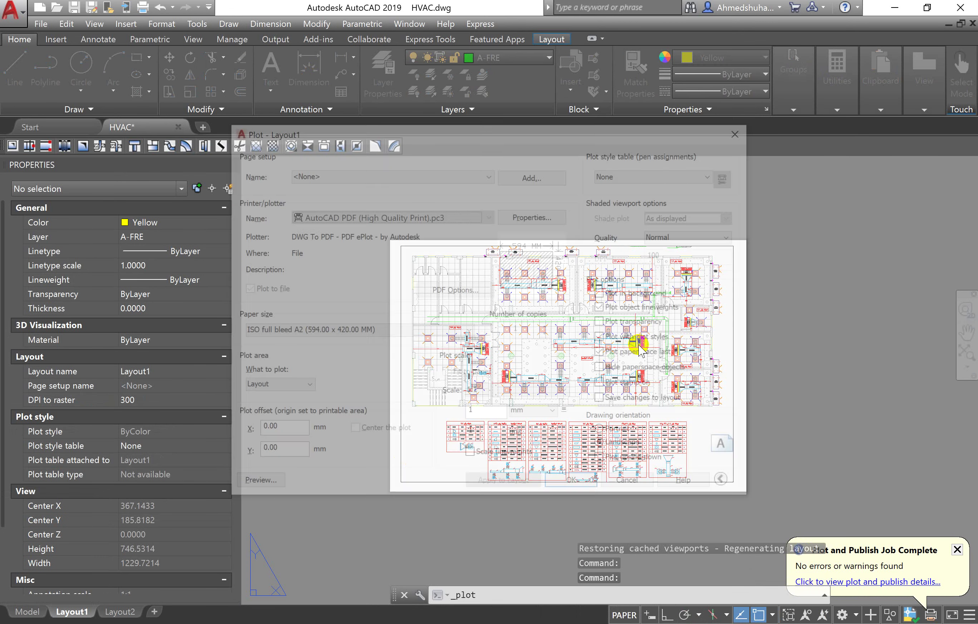
left_click(573, 486)
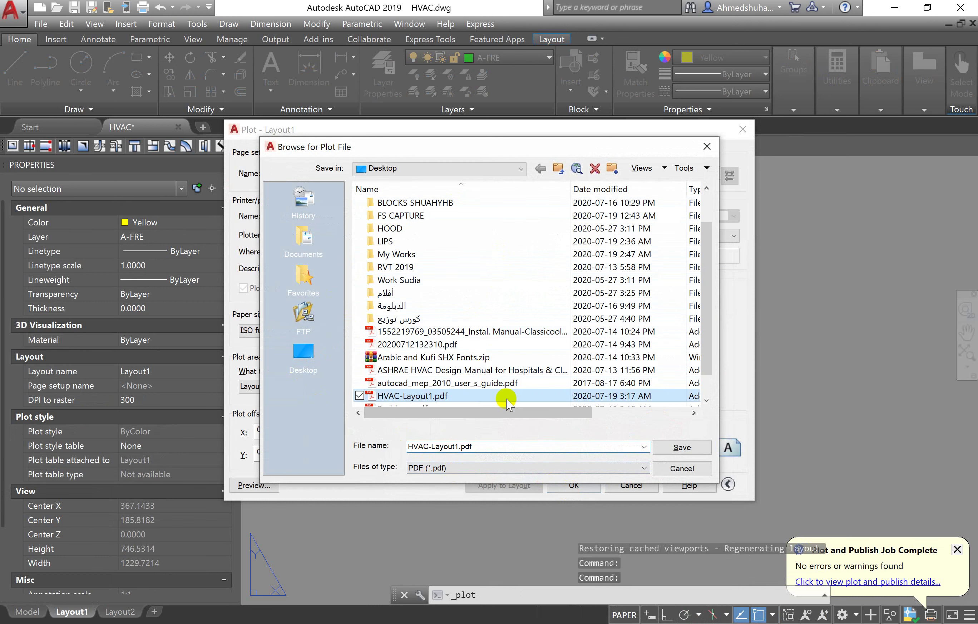
left_click(319, 249)
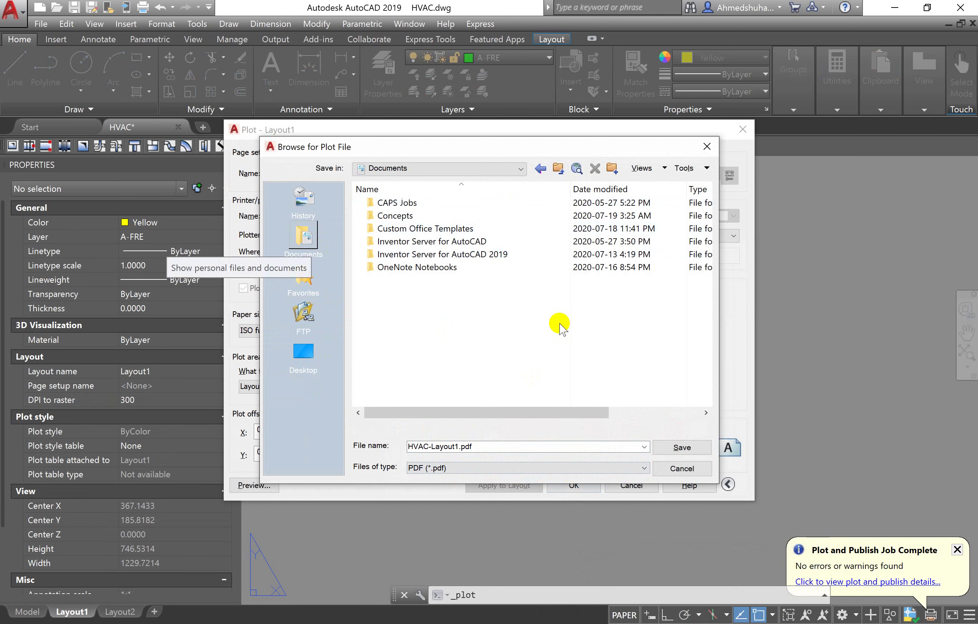
left_click(304, 355)
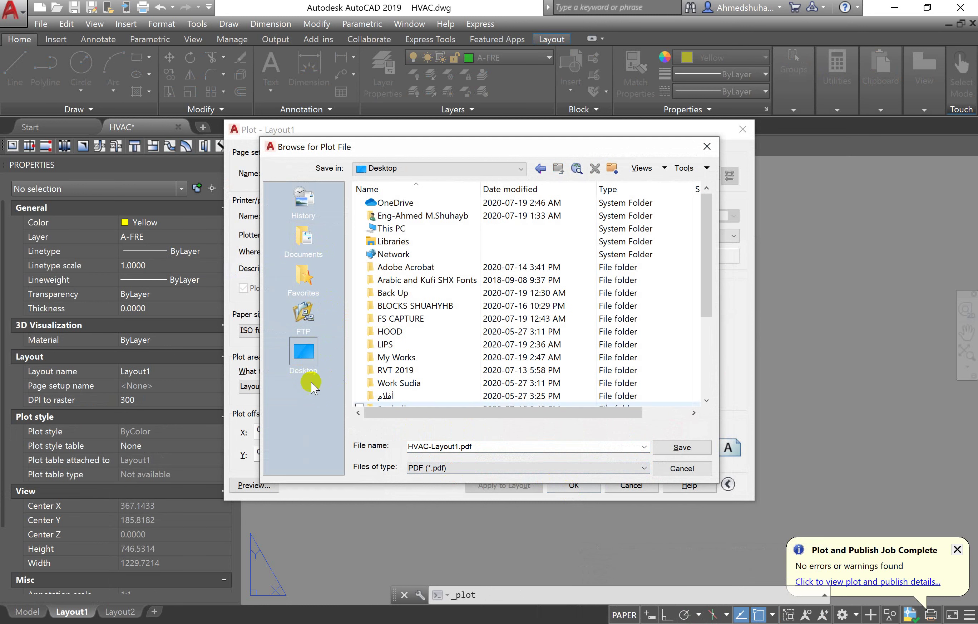
left_click(302, 355)
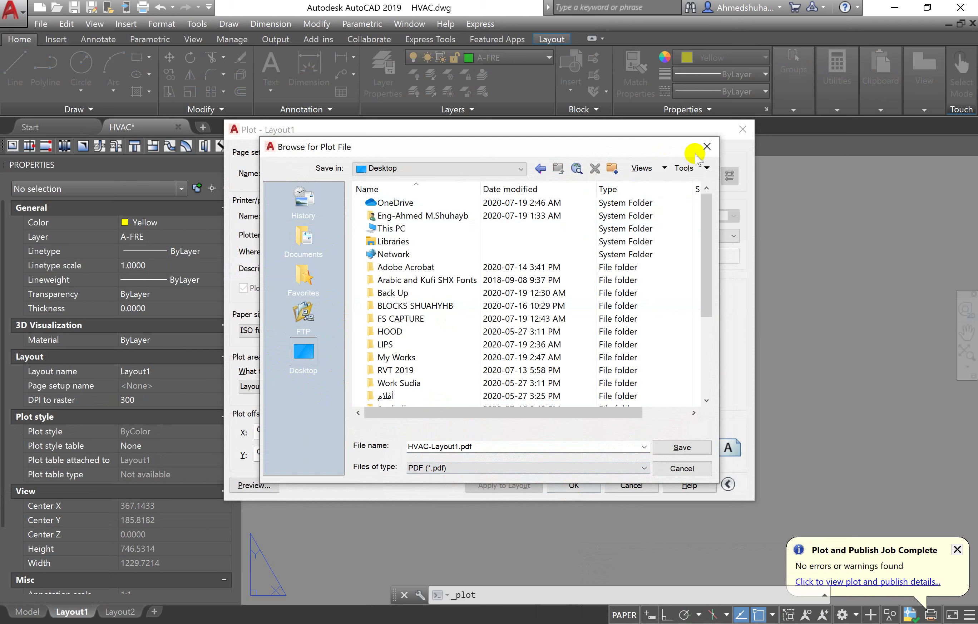
left_click(703, 154)
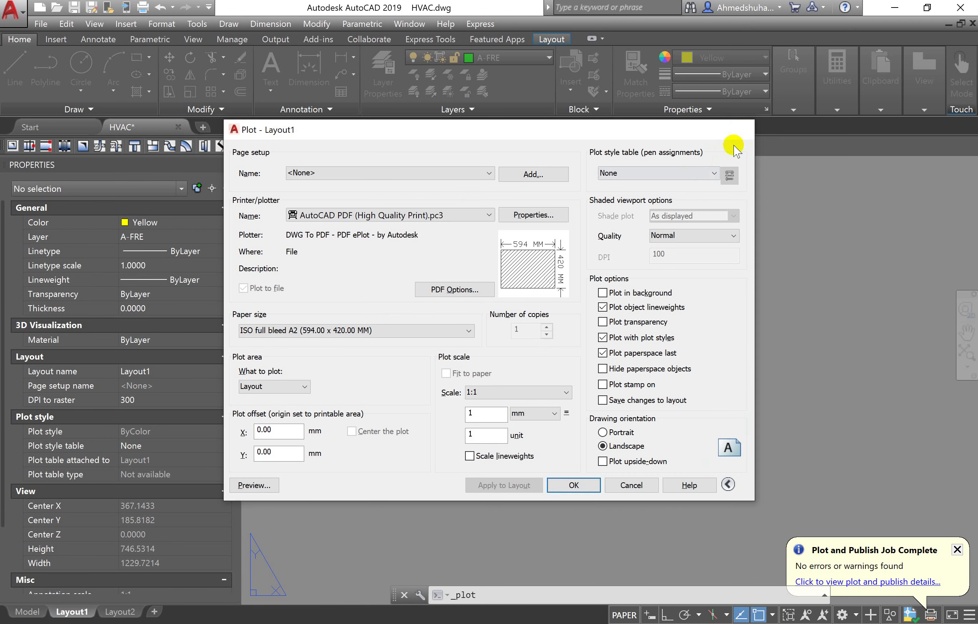
left_click(742, 136)
scroll(700, 390, "up", 3)
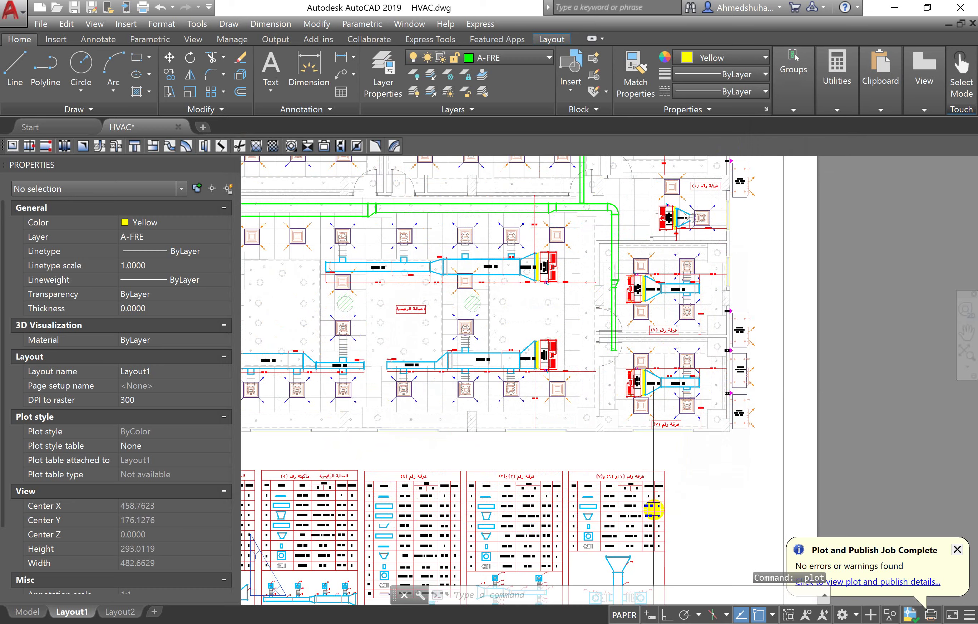
scroll(655, 497, "down", 4)
middle_click_drag(653, 498, 667, 396)
scroll(616, 428, "up", 2)
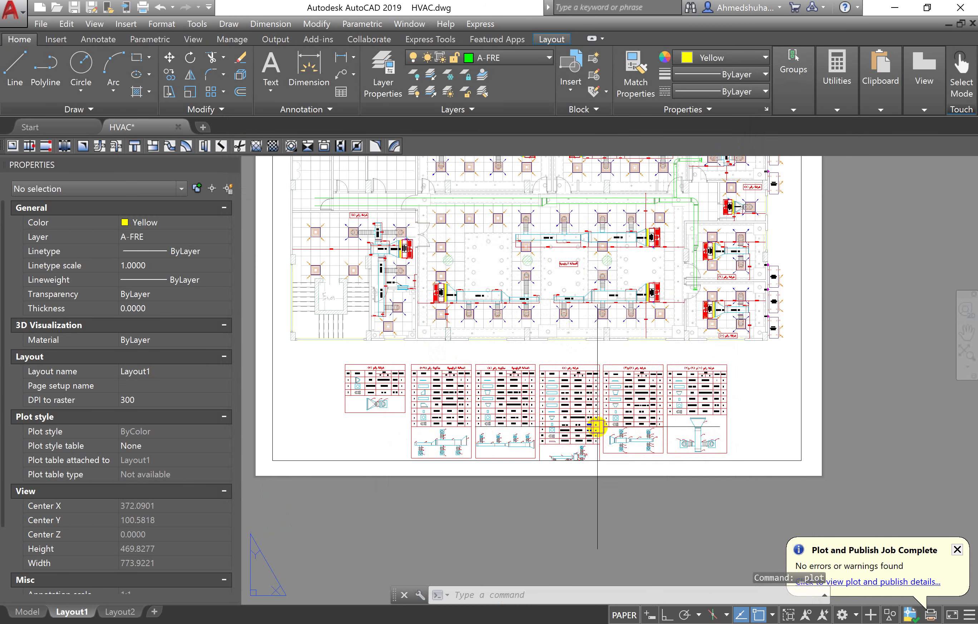
scroll(576, 456, "up", 1)
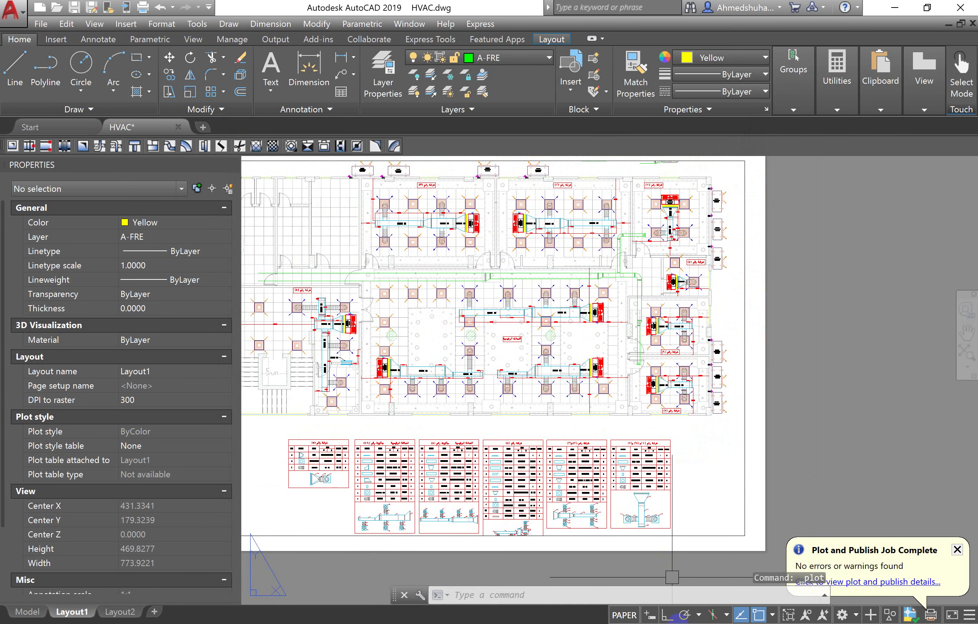
Highlight the architect-xref question in Problems.pdf, then minimize Acrobat.
scroll(618, 324, "up", 1)
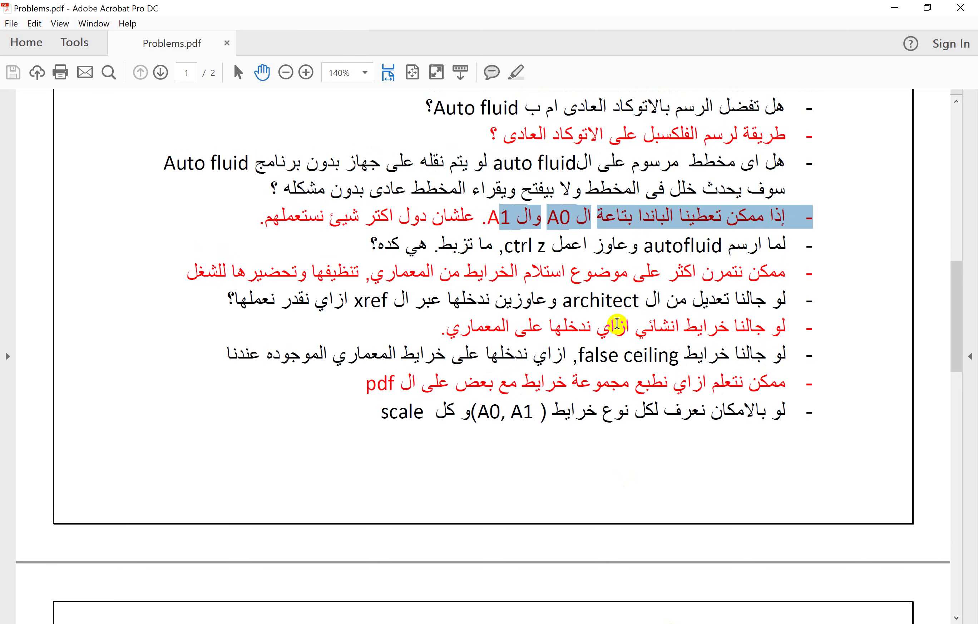
scroll(618, 324, "up", 2)
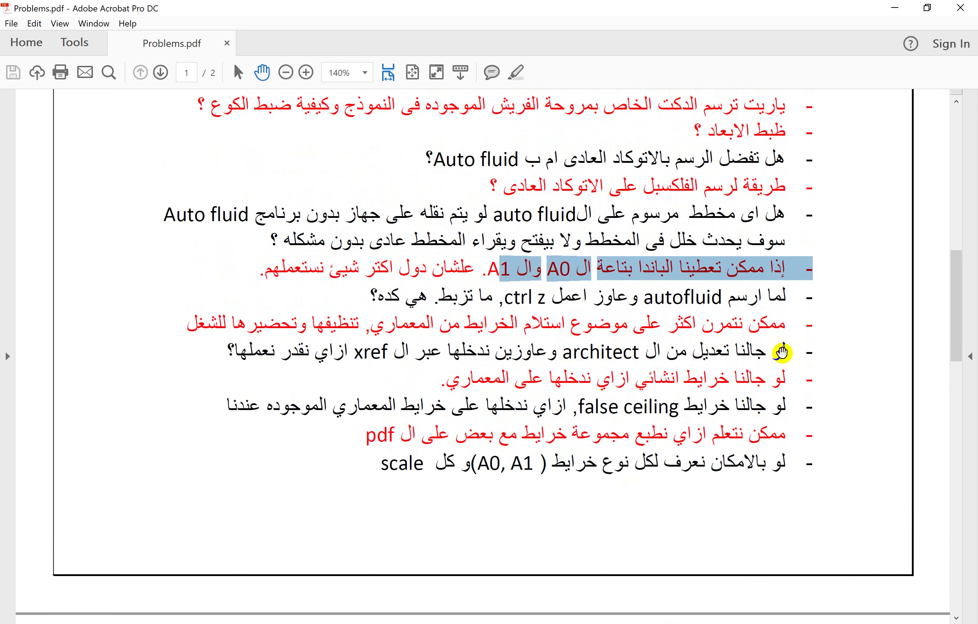
mouse_move(782, 352)
left_mouse_down()
mouse_move(211, 369)
mouse_move(337, 352)
left_mouse_up()
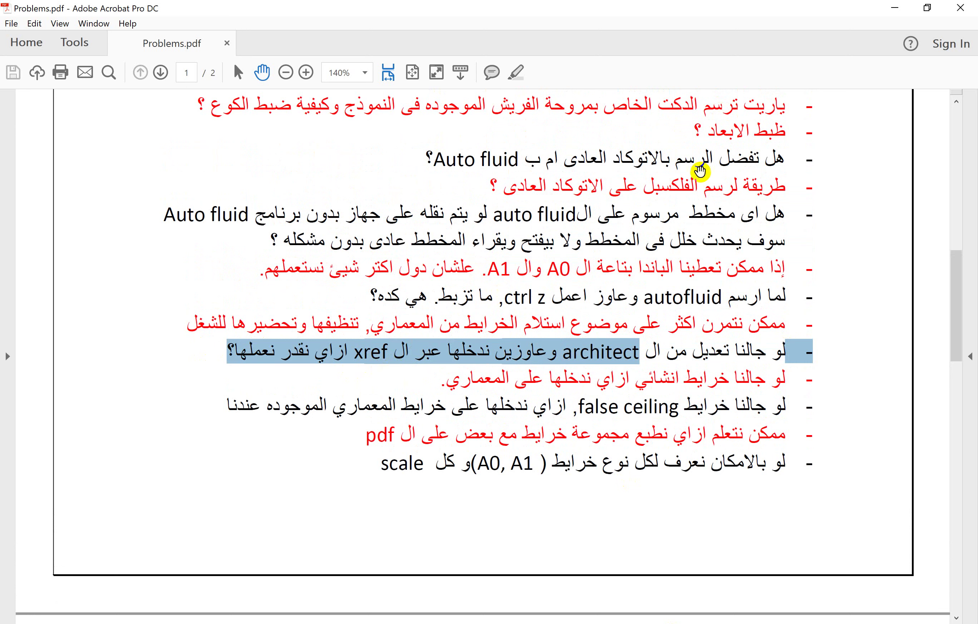
left_click(894, 8)
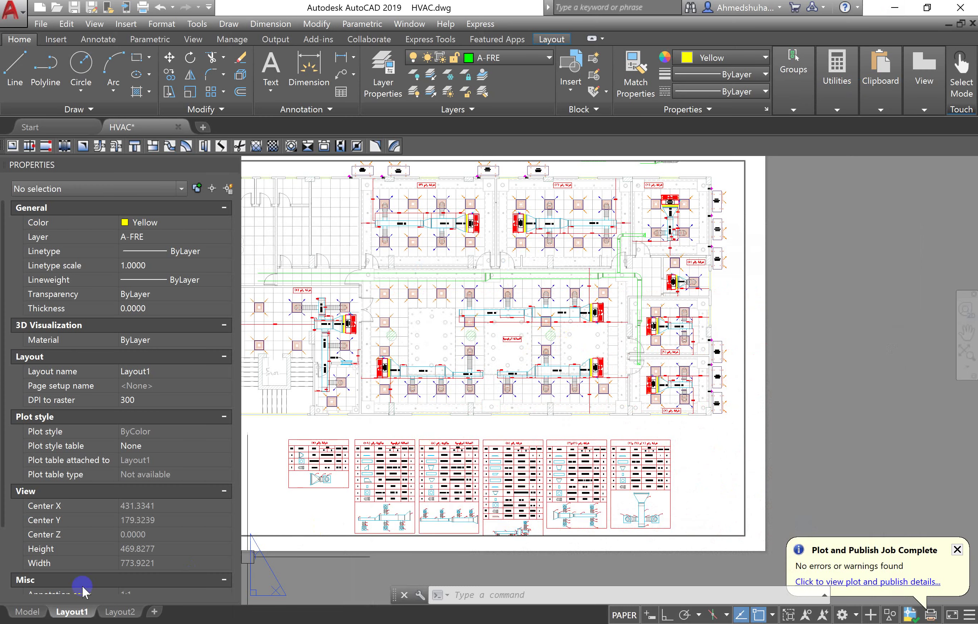
Go to model space and zoom to show the whole HVAC plan with its detail tables.
left_click(26, 612)
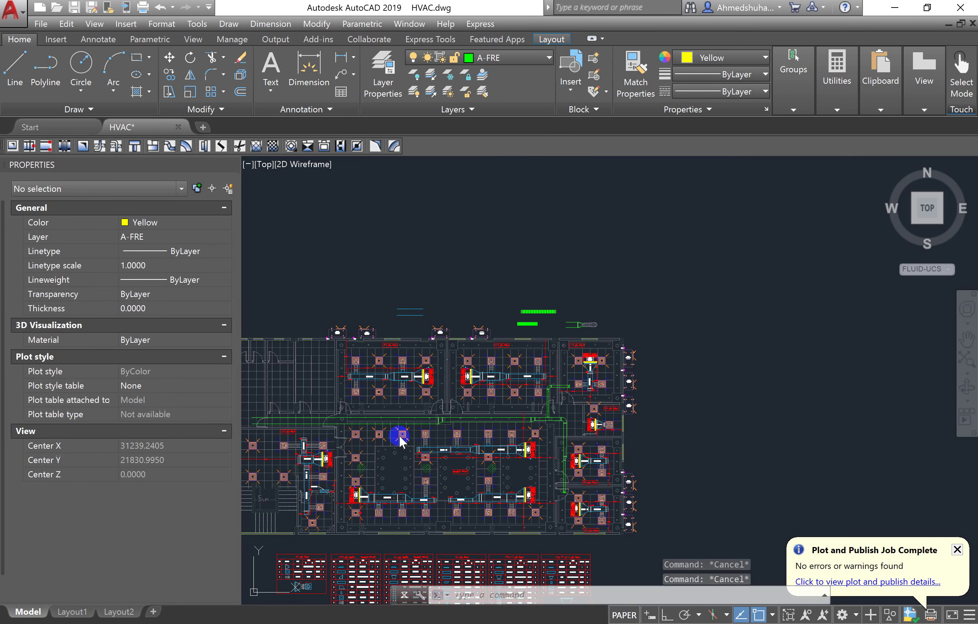
scroll(667, 352, "up", 4)
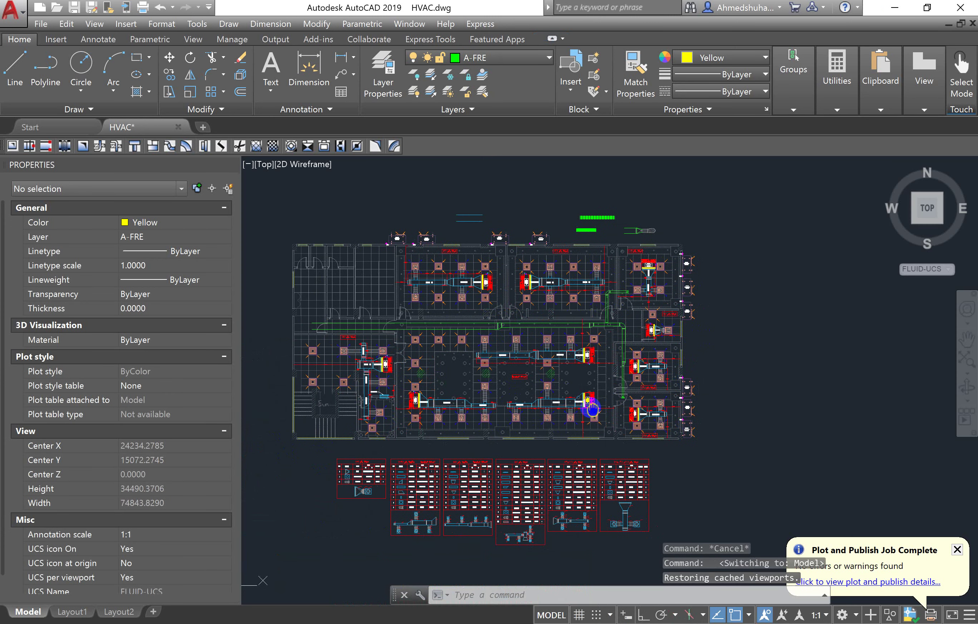